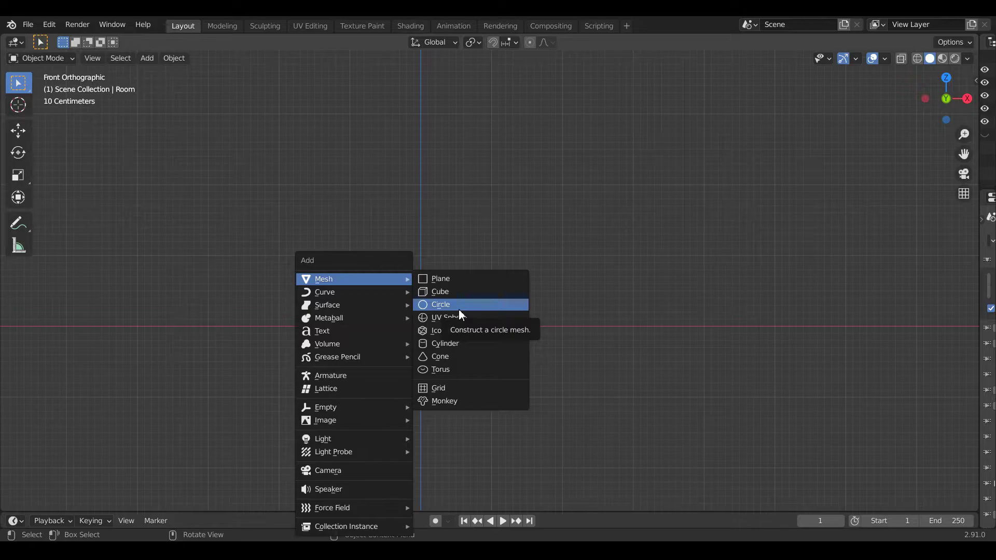
# Add a mesh circle and set its vertex count to 16.
pyautogui.click(59, 501)
pyautogui.doubleClick(153, 361)
pyautogui.press('Return')
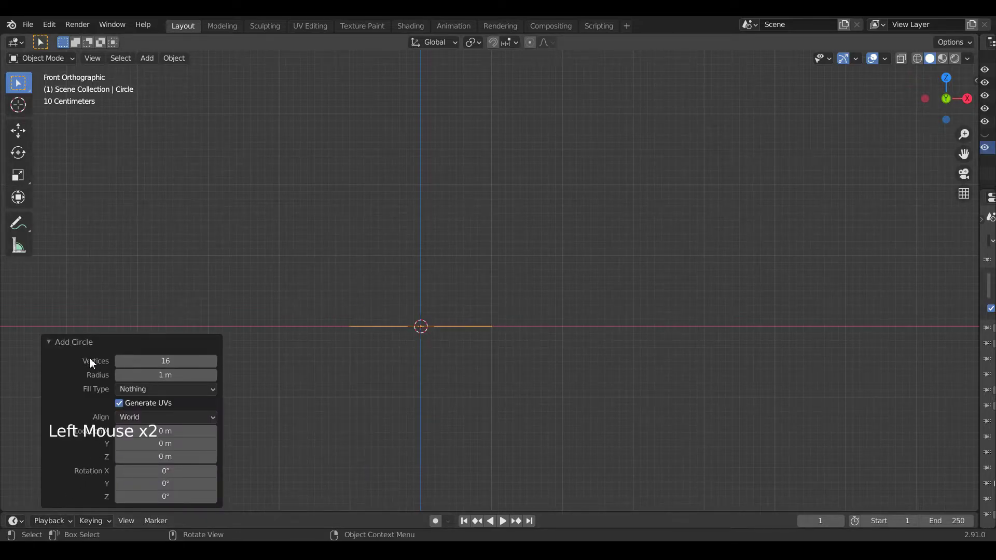
pyautogui.click(58, 345)
# Extrude the circle's edge loop straight down along Z in edit mode to form a short open cylinder wall.
pyautogui.moveTo(509, 338); pyautogui.dragTo(554, 374, button='middle')
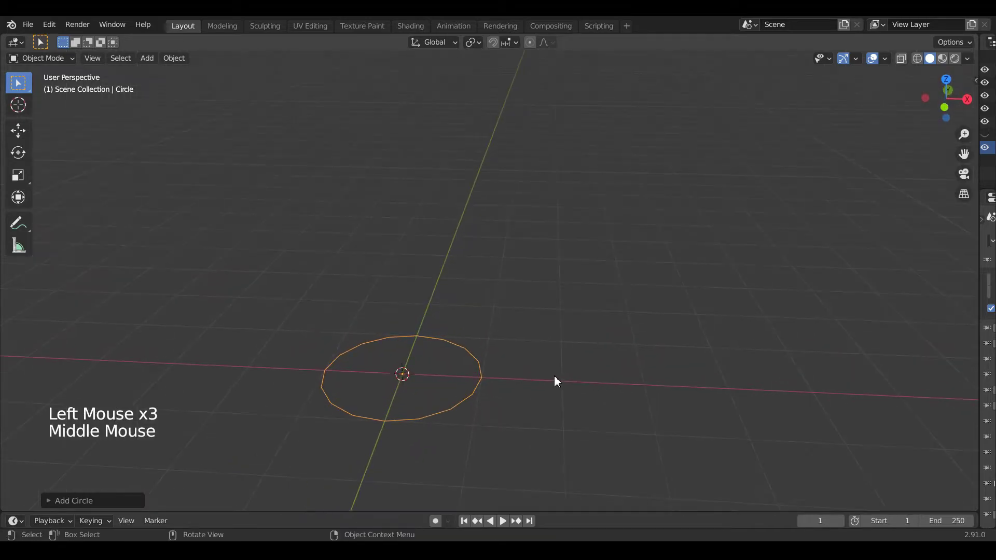
pyautogui.press('Tab')
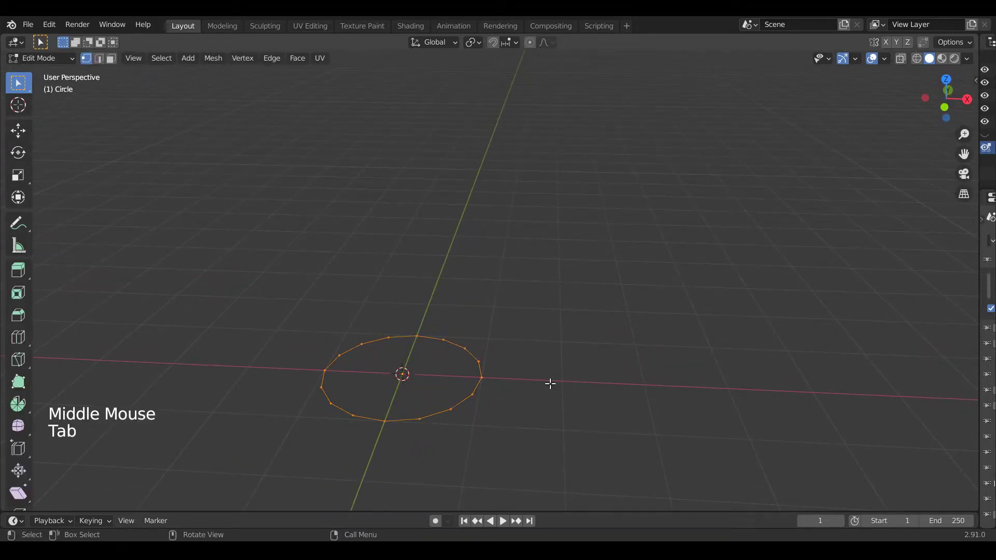
pyautogui.press('KP_1')
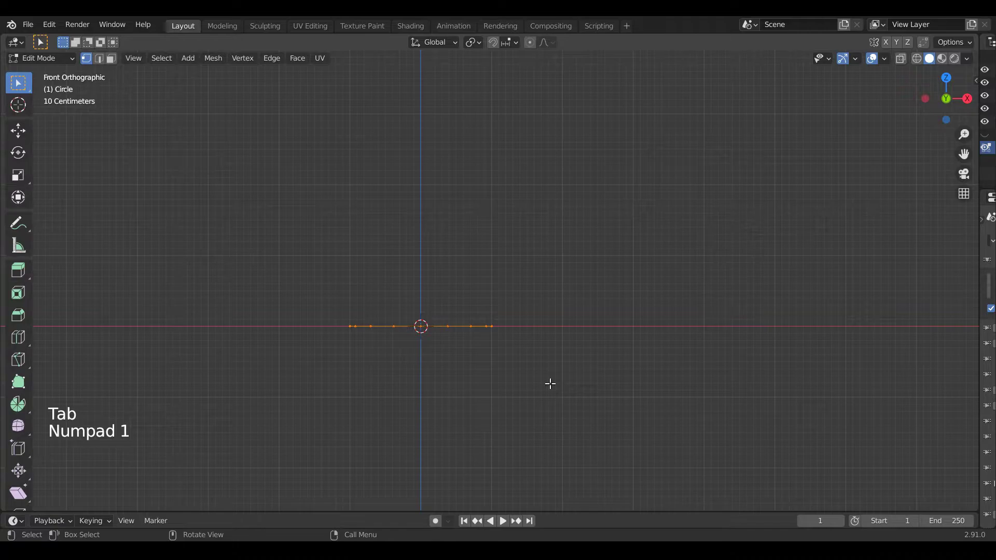
pyautogui.press('e')
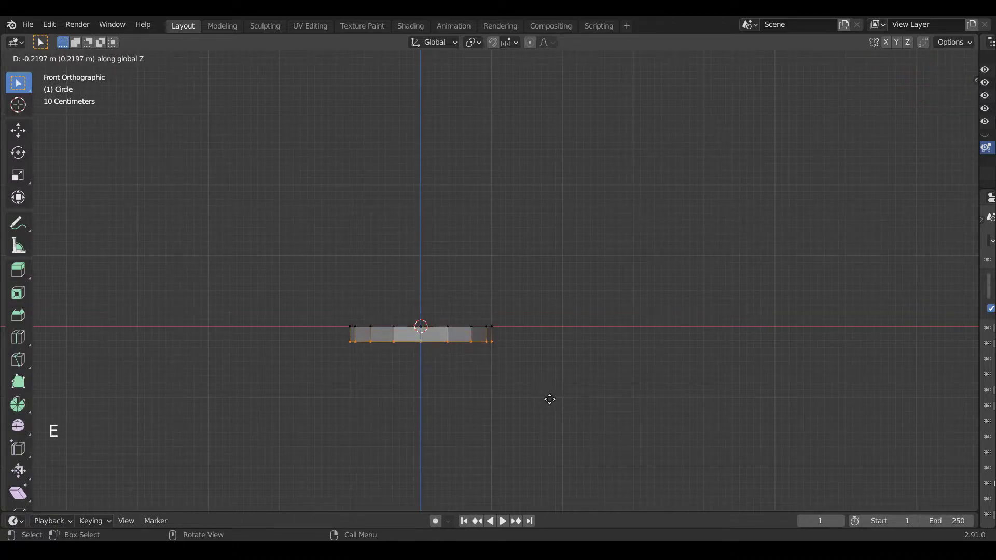
pyautogui.click(550, 403)
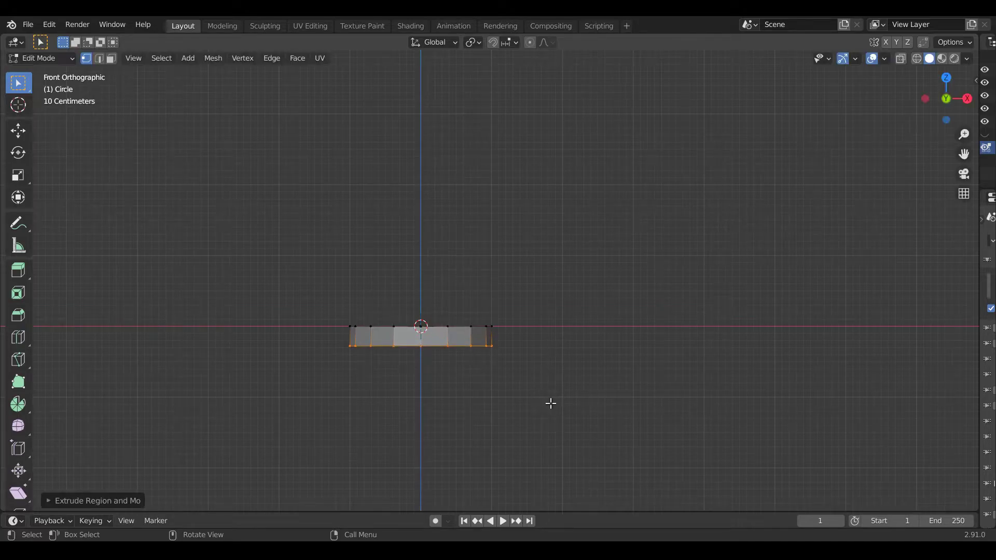
# Turn on X-ray display for the extruded band in front view.
pyautogui.scroll(2, 550, 404)
pyautogui.keyDown('shift'); pyautogui.moveTo(549, 403); pyautogui.dragTo(558, 337, button='middle'); pyautogui.keyUp('shift')
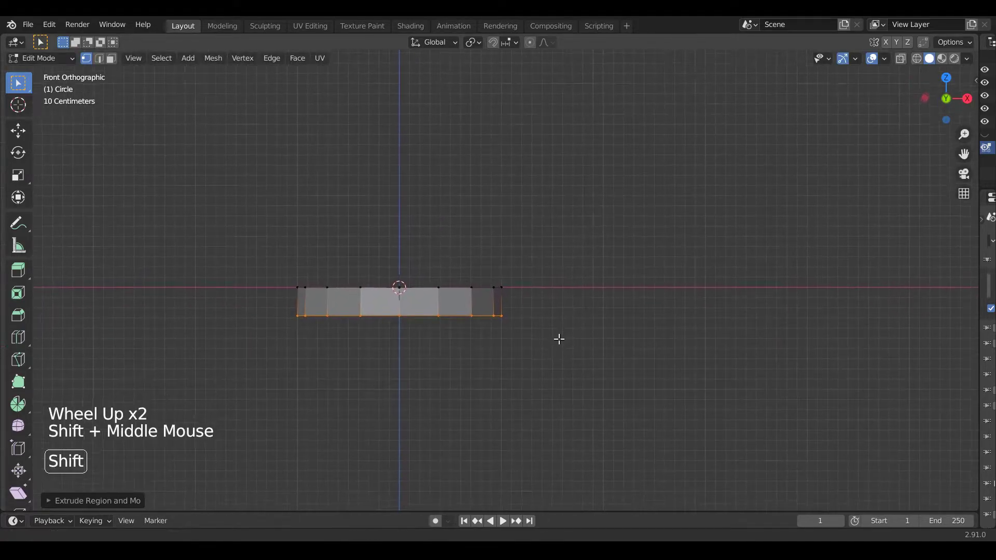
pyautogui.scroll(3, 561, 338)
pyautogui.click(901, 58)
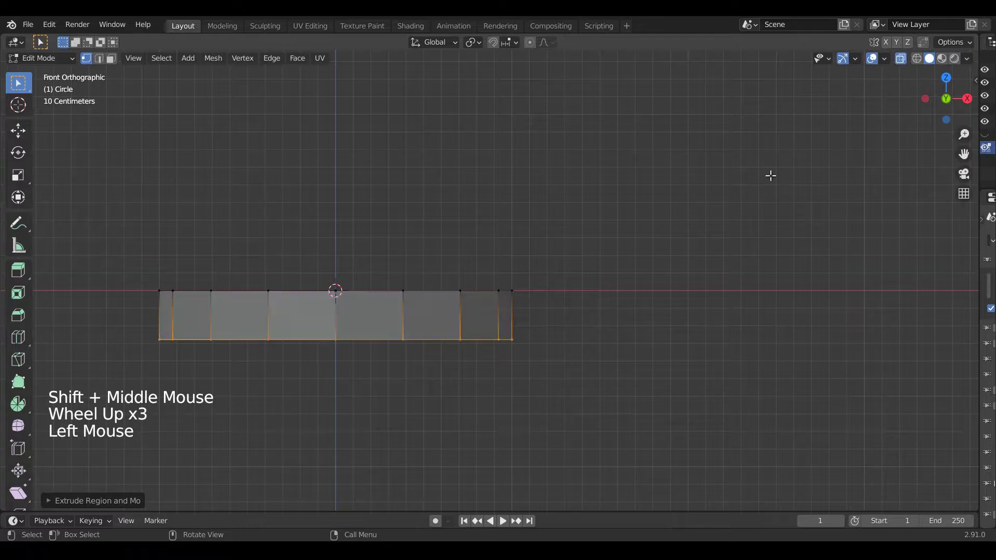
pyautogui.scroll(1, 627, 380)
pyautogui.keyDown('shift'); pyautogui.moveTo(627, 381); pyautogui.dragTo(663, 359, button='middle'); pyautogui.keyUp('shift')
pyautogui.keyDown('shift'); pyautogui.scroll(1, 662, 360); pyautogui.keyUp('shift')
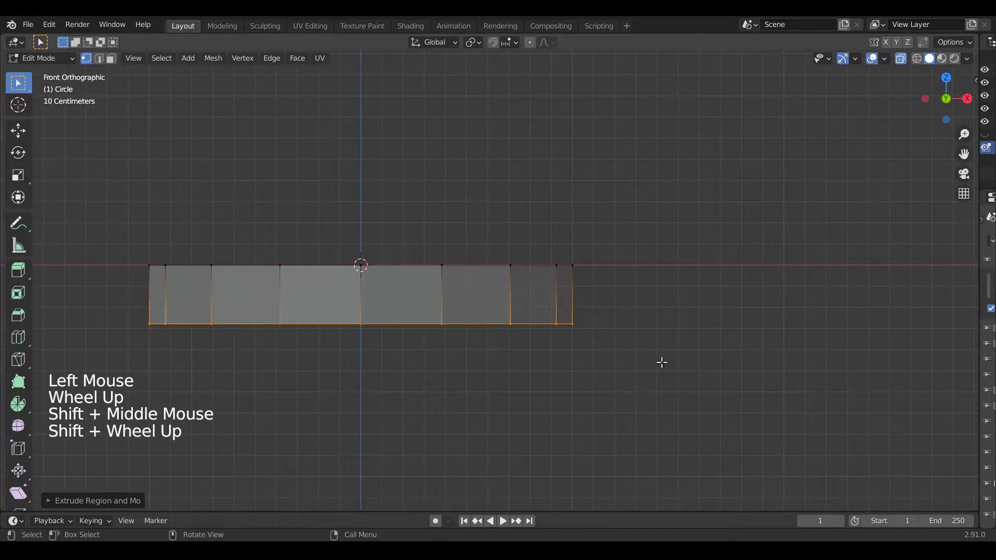
# Extrude the band's bottom edge loop in place and scale it to about 0.94 in X and Y, leaving Z locked.
pyautogui.press('e')
pyautogui.click(662, 363)
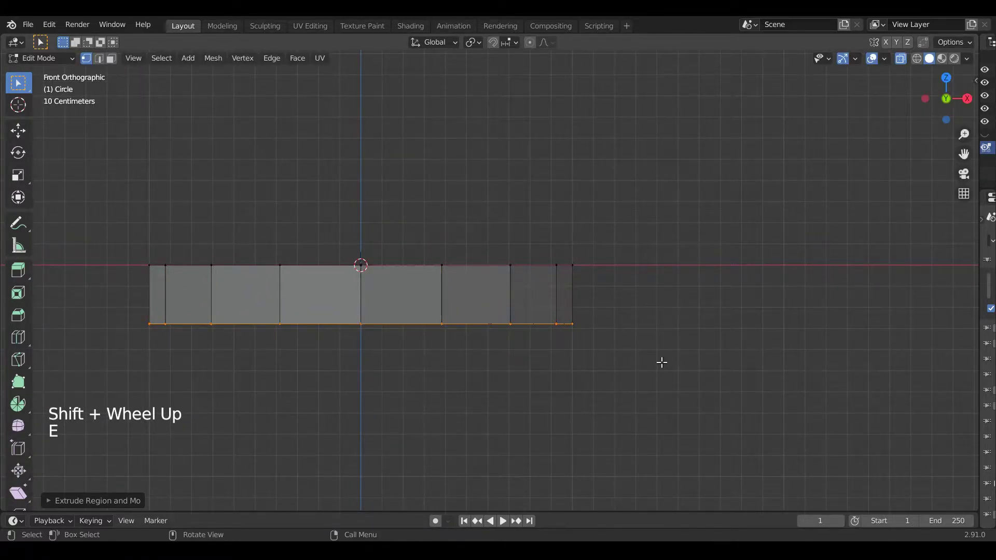
pyautogui.press('s')
pyautogui.hotkey('shift', 'z')
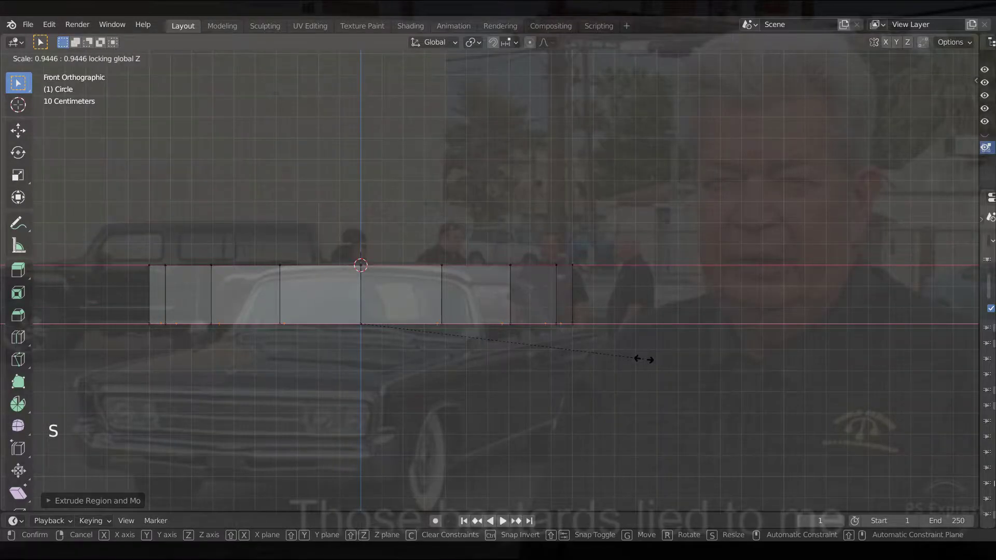
pyautogui.click(645, 359)
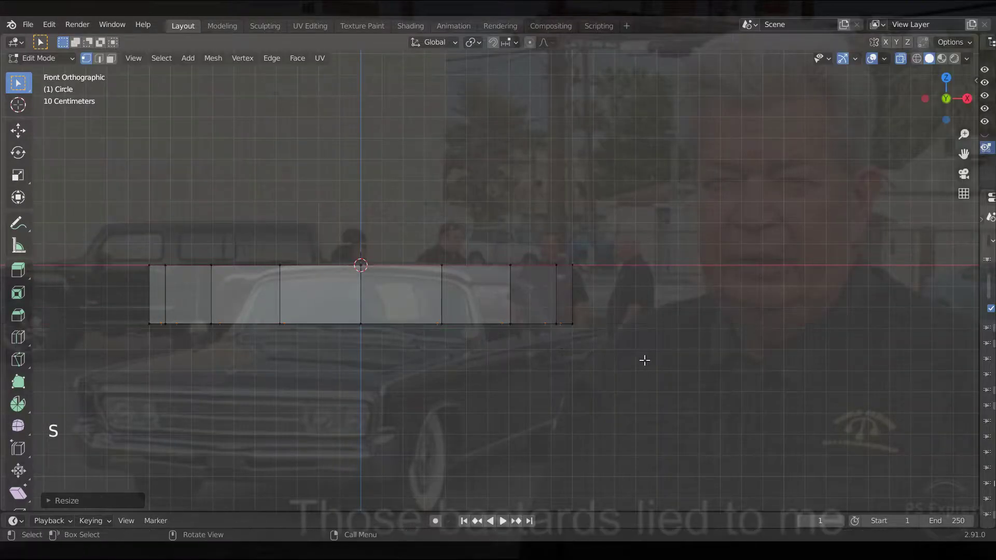
# Extrude the inset loop down about 0.14 m along Z and scale its lower edge to about 0.97 in X and Y.
pyautogui.press('e')
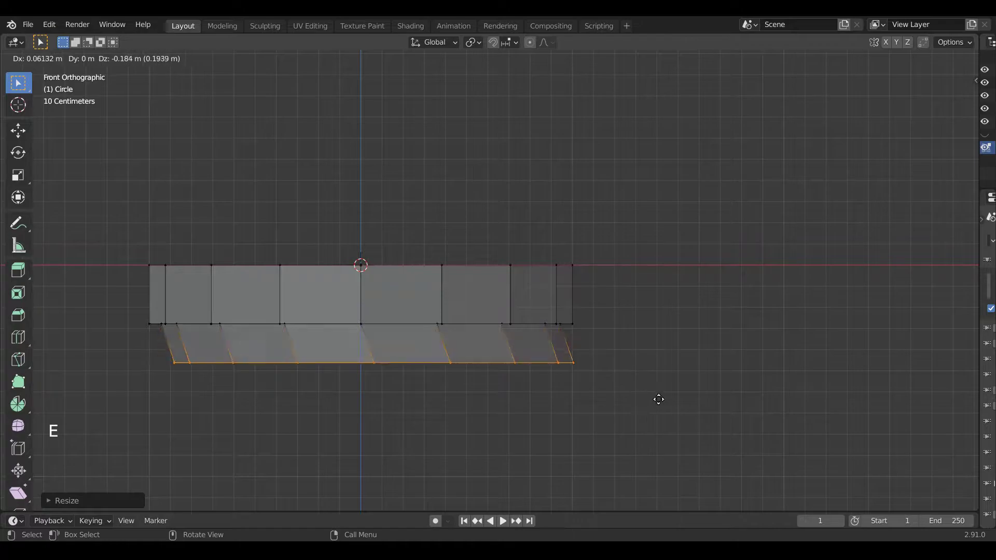
pyautogui.press('z')
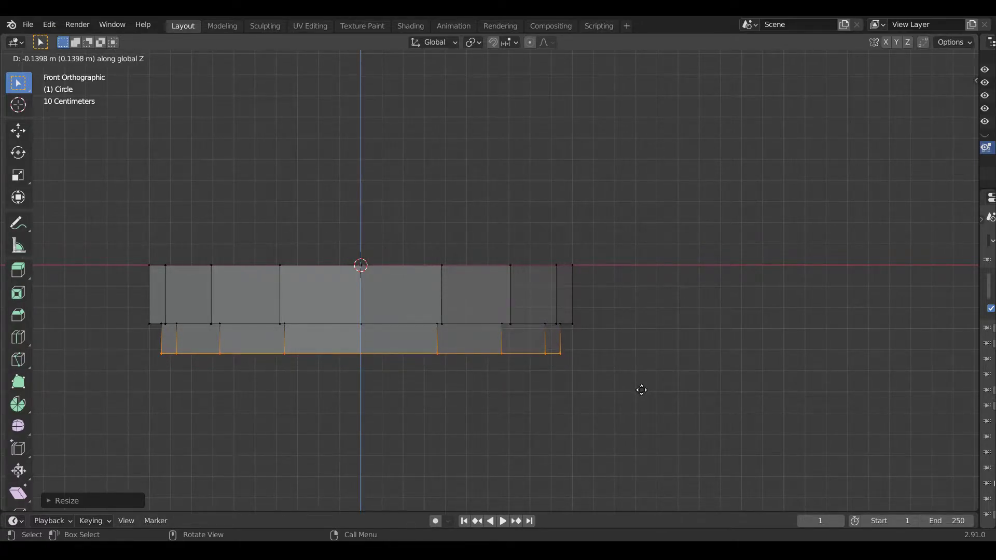
pyautogui.click(642, 390)
pyautogui.press('s')
pyautogui.hotkey('shift', 'z')
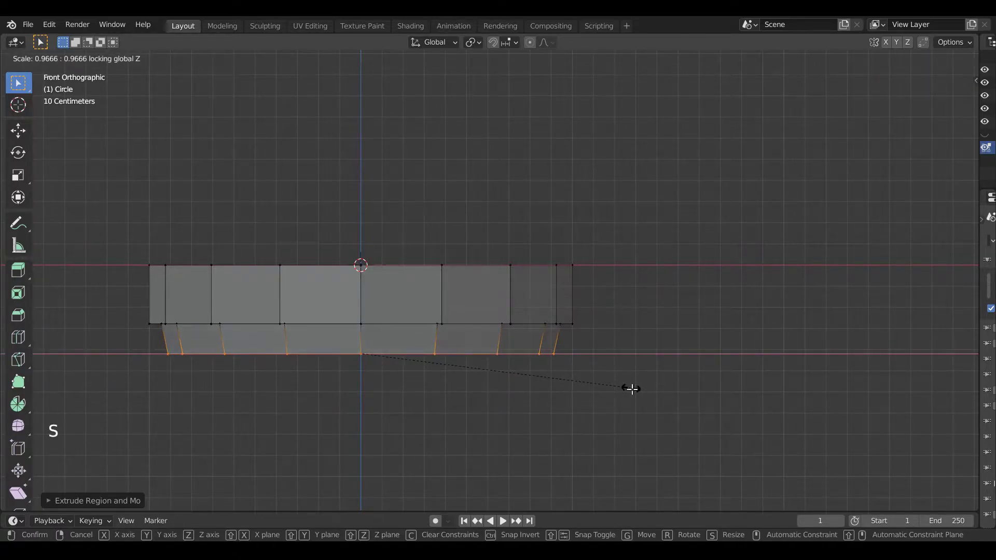
pyautogui.click(632, 388)
# Extrude the second tier's bottom loop in place and scale it slightly inward with Z locked to form a small step.
pyautogui.press('e')
pyautogui.click(631, 379)
pyautogui.press('s')
pyautogui.hotkey('shift', 'z')
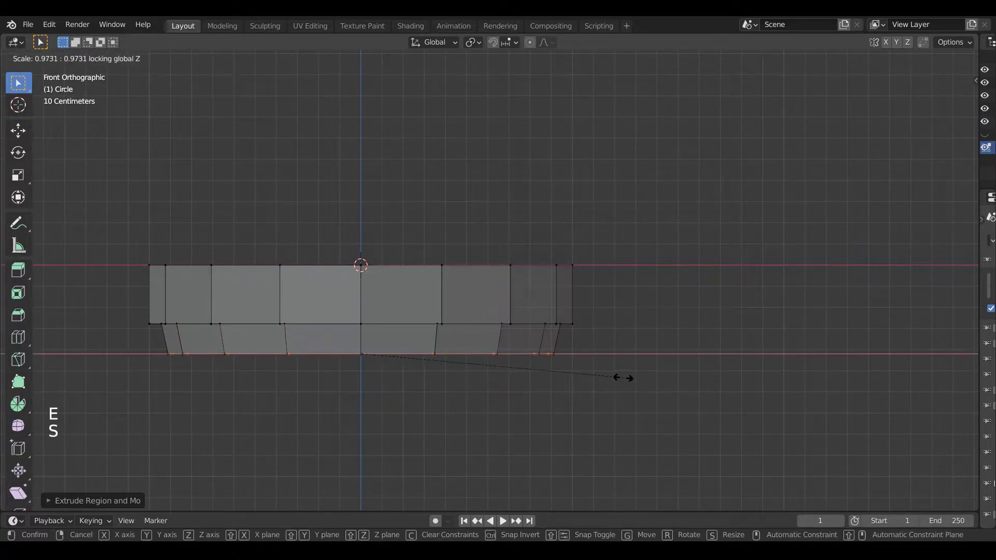
pyautogui.click(619, 378)
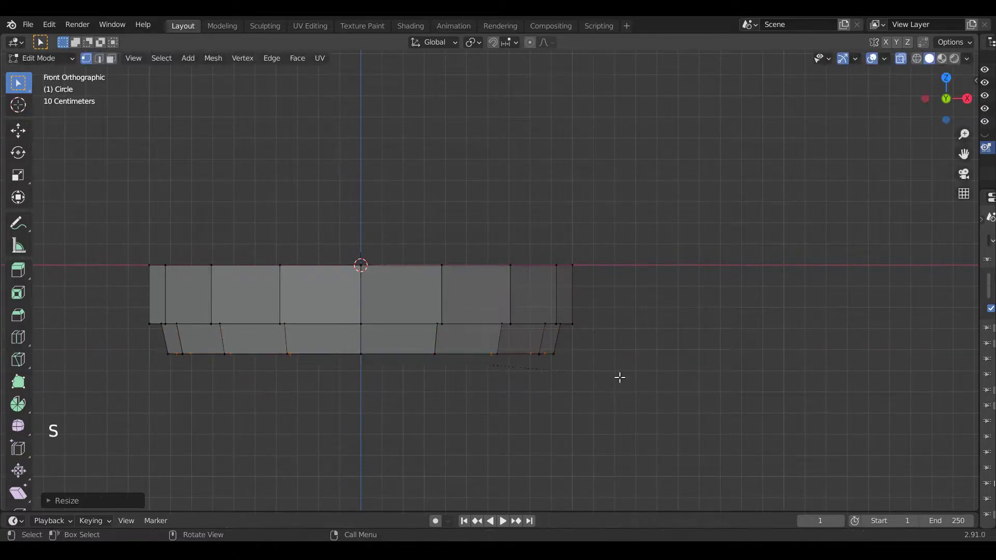
# Extrude a third tier downward in front view and scale its bottom loop to about 0.93 in X and Y.
pyautogui.moveTo(635, 364); pyautogui.dragTo(631, 390, button='middle')
pyautogui.press('KP_1')
pyautogui.press('e')
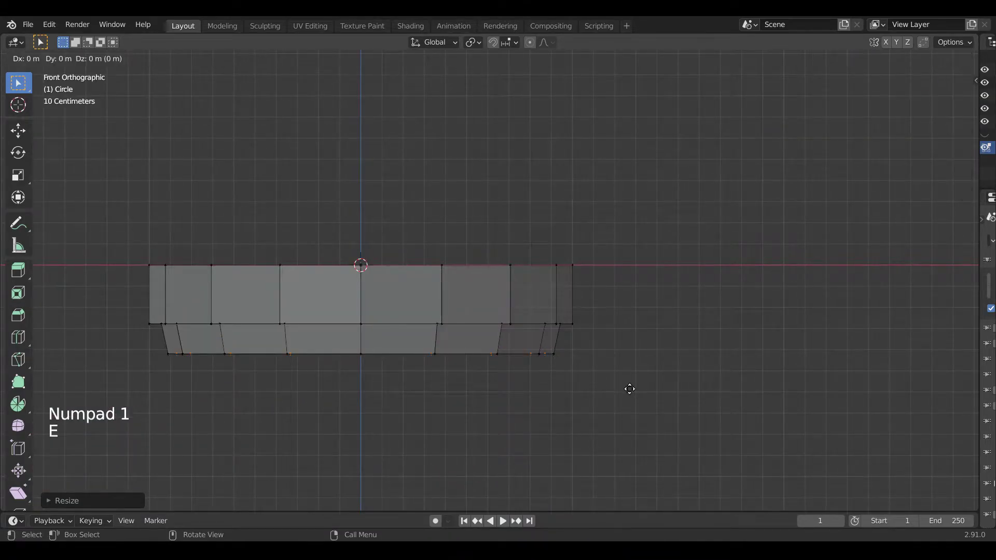
pyautogui.click(631, 428)
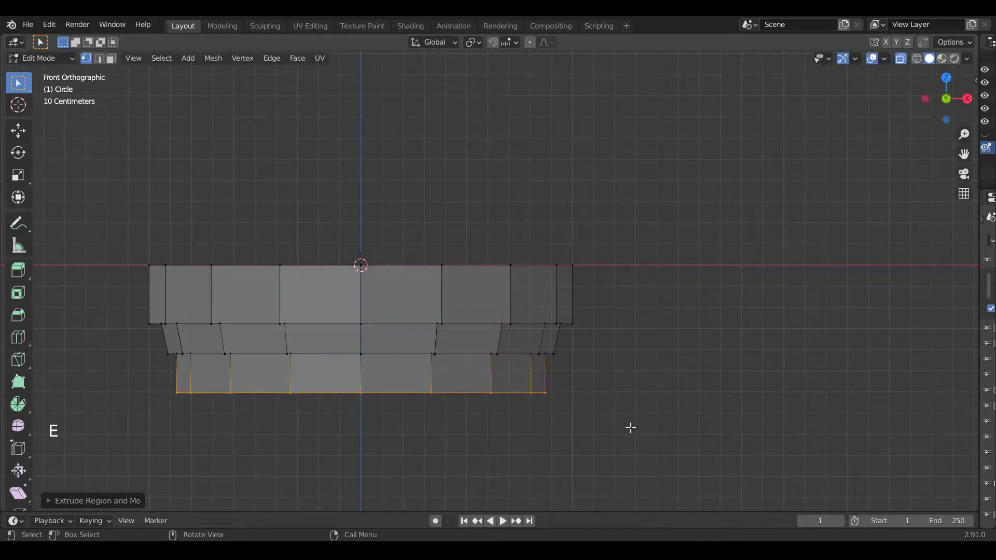
pyautogui.press('s')
pyautogui.hotkey('shift', 'z')
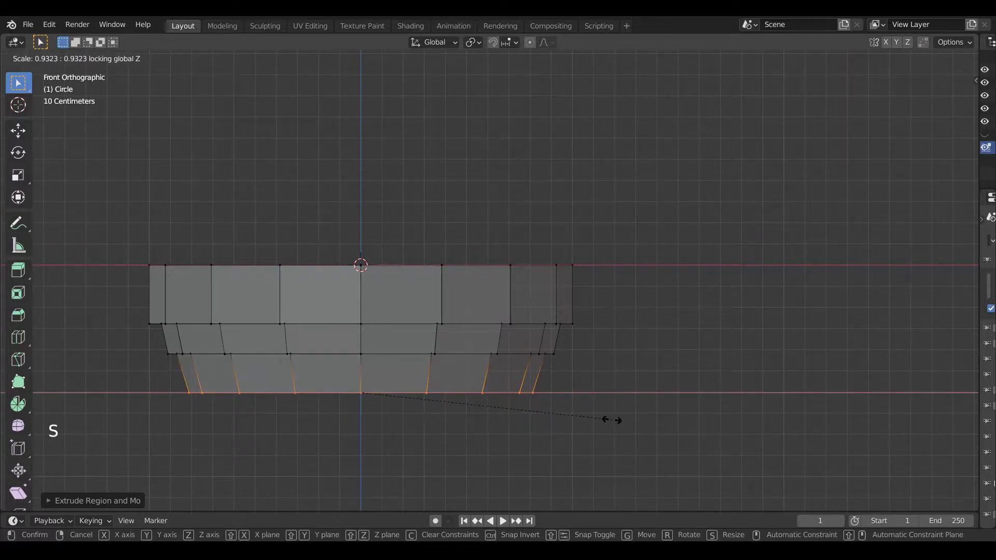
pyautogui.click(614, 420)
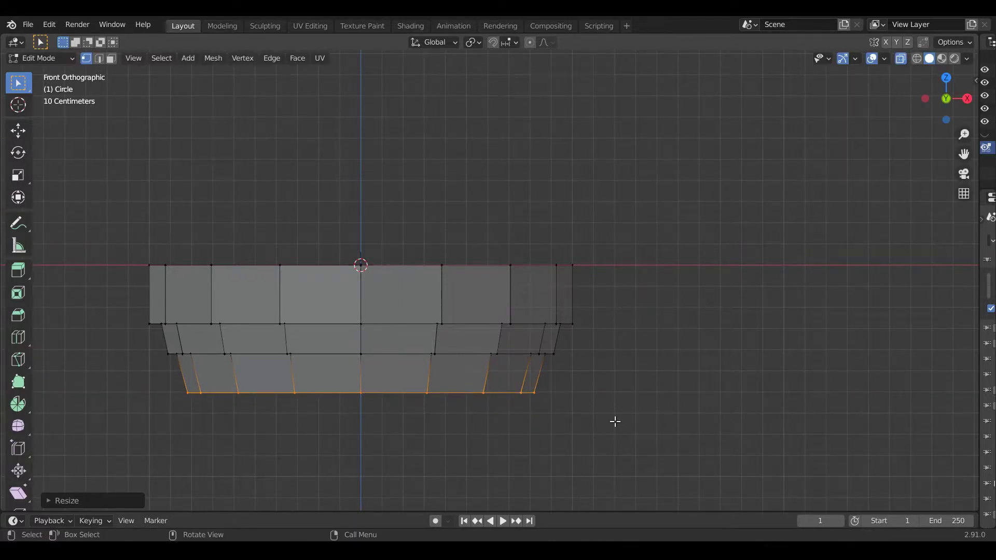
# Extrude the third tier's bottom loop in place and scale it to about 0.98 in X and Y.
pyautogui.press('e')
pyautogui.click(615, 422)
pyautogui.press('s')
pyautogui.hotkey('shift', 'z')
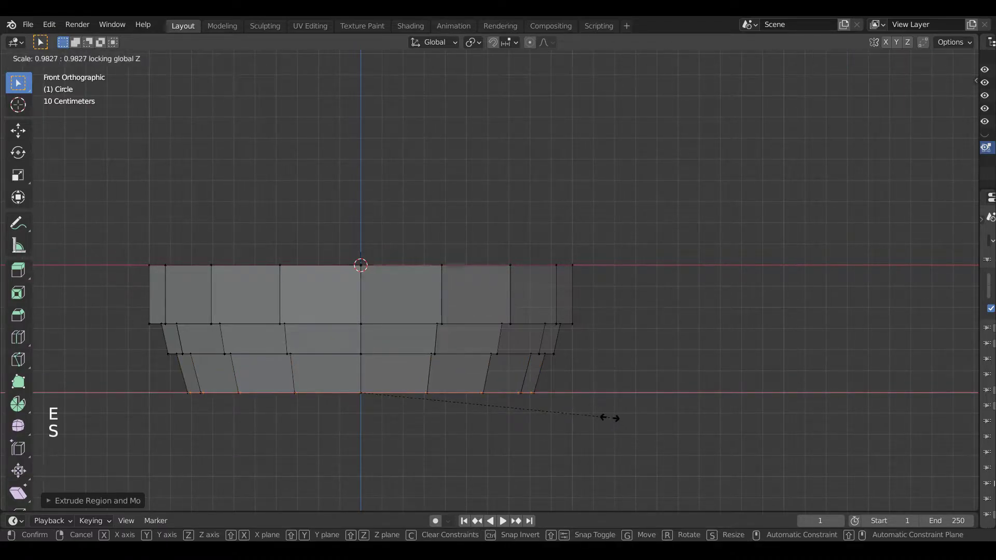
pyautogui.click(608, 418)
# Extrude a fourth tier down along Z and taper it by scaling its bottom loop inward in X and Y.
pyautogui.press('e')
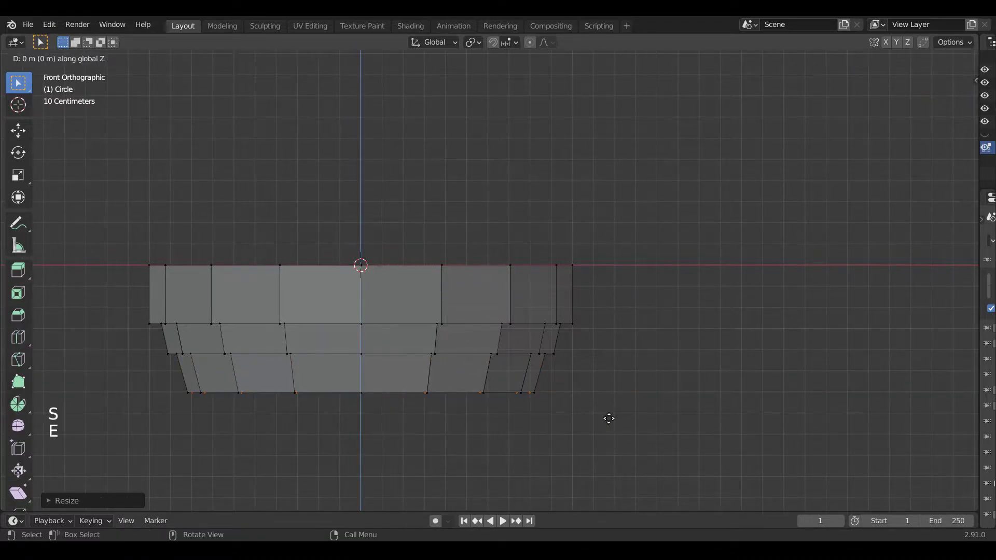
pyautogui.click(615, 455)
pyautogui.press('s')
pyautogui.hotkey('shift', 'z')
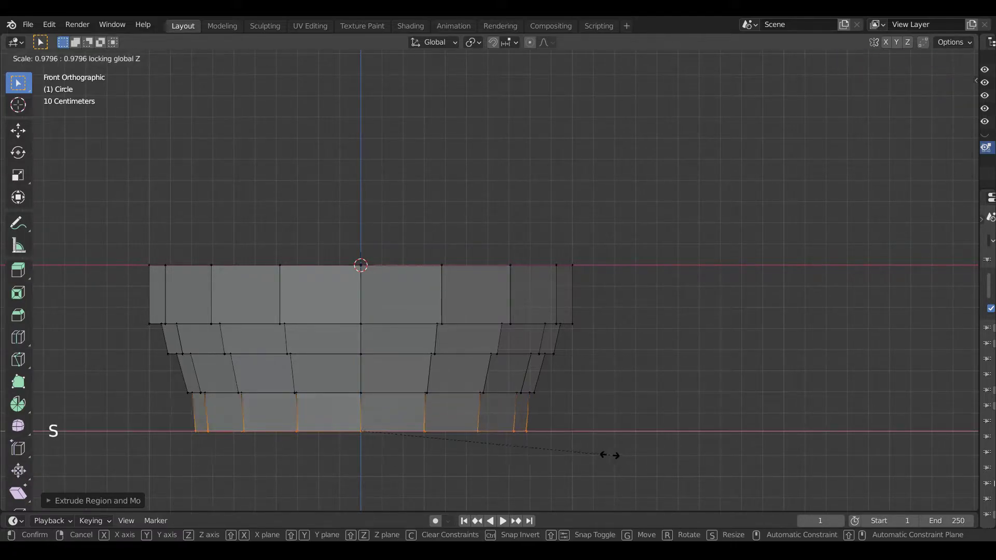
pyautogui.click(587, 441)
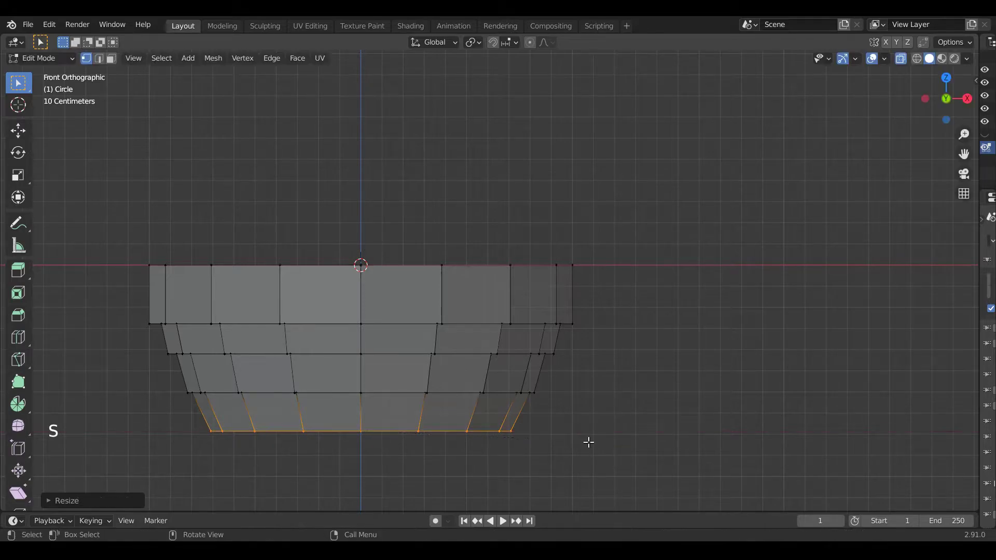
# Extrude the fourth tier's bottom loop in place and scale it to about 0.98 in X and Y.
pyautogui.press('e')
pyautogui.rightClick(587, 442)
pyautogui.press('s')
pyautogui.hotkey('shift', 'z')
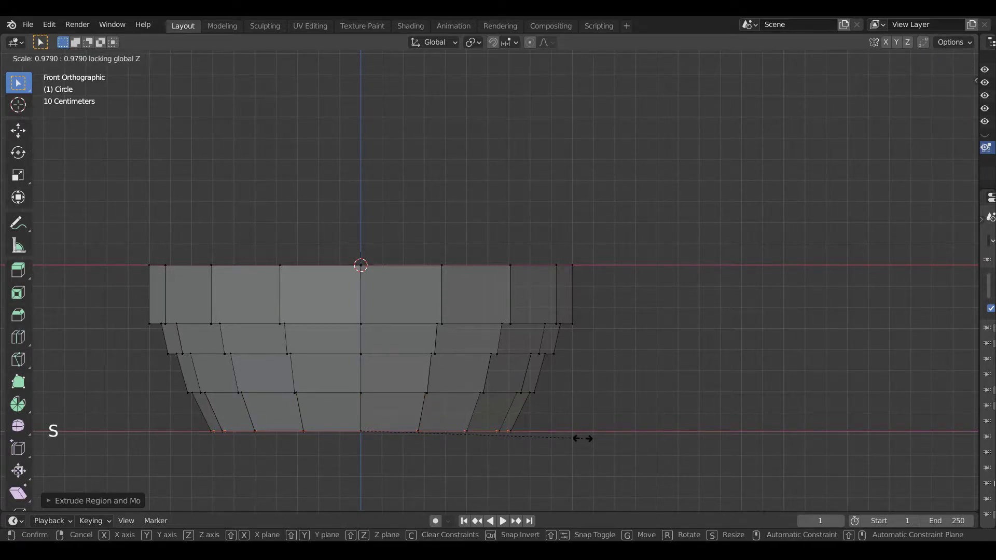
pyautogui.click(581, 438)
# Extrude a fifth tier down along Z and scale its bottom loop to about 0.89 in X and Y.
pyautogui.press('e')
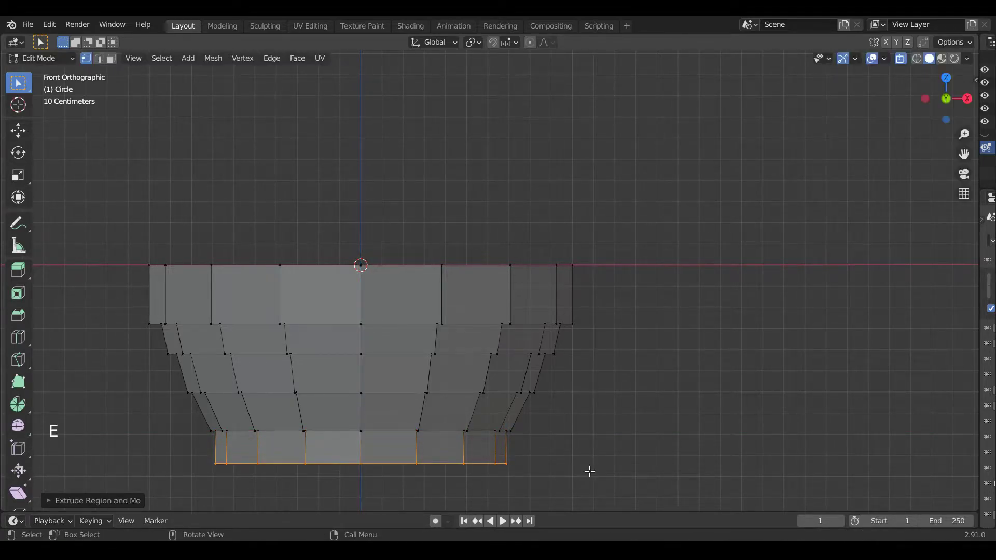
pyautogui.click(588, 470)
pyautogui.keyDown('shift'); pyautogui.moveTo(608, 473); pyautogui.dragTo(609, 389, button='middle'); pyautogui.keyUp('shift')
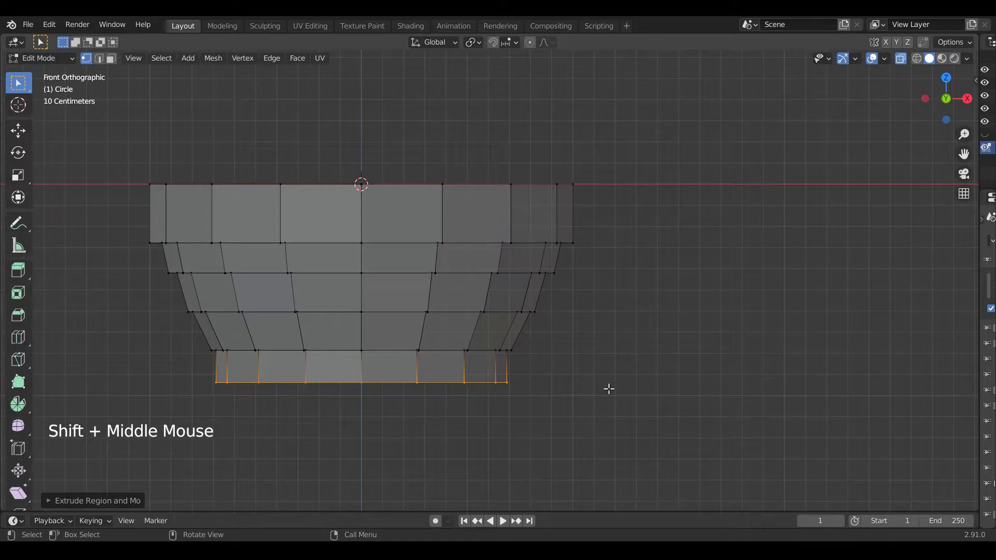
pyautogui.press('s')
pyautogui.hotkey('shift', 'z')
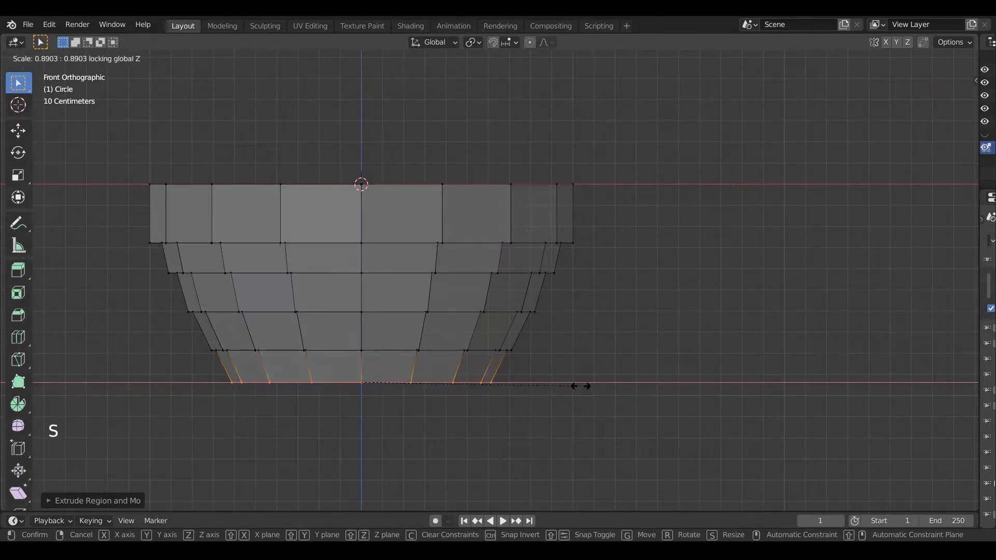
pyautogui.click(580, 386)
# Extrude the fifth tier's bottom loop in place and scale it to about 0.97 in X and Y.
pyautogui.press('e')
pyautogui.click(581, 386)
pyautogui.press('s')
pyautogui.hotkey('shift', 'z')
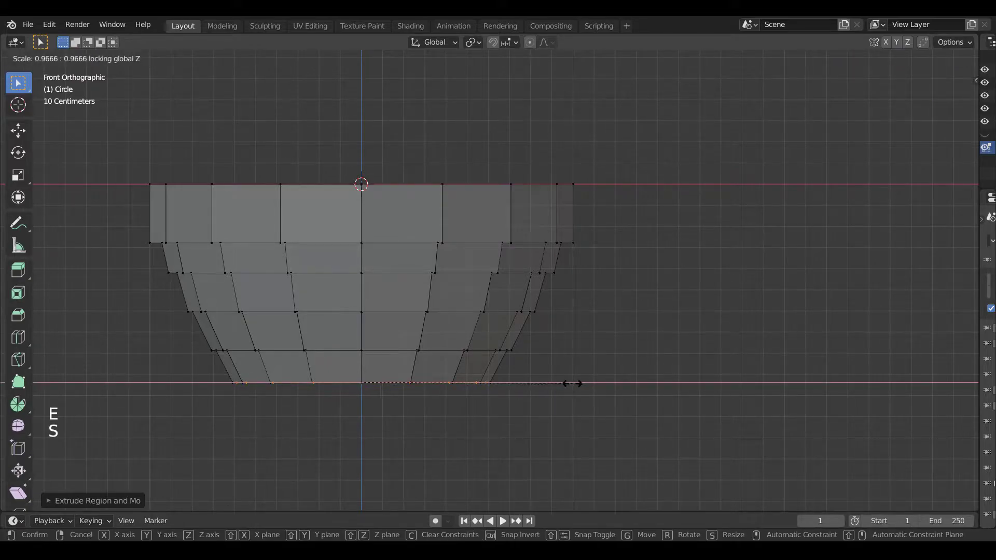
pyautogui.click(572, 384)
# Extrude a sixth tier down about 0.18 m along Z and scale its bottom loop inward in X and Y.
pyautogui.press('e')
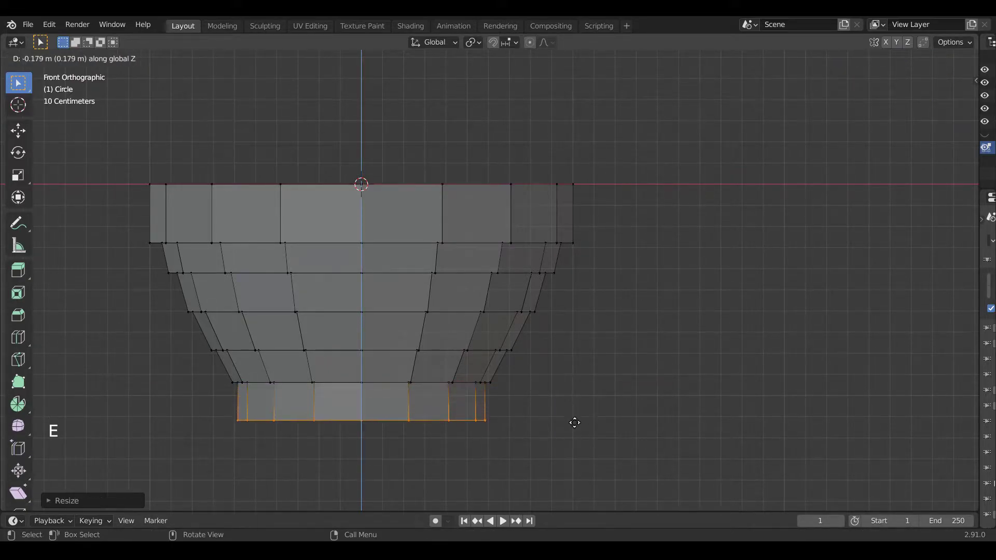
pyautogui.click(574, 422)
pyautogui.press('s')
pyautogui.hotkey('shift', 'z')
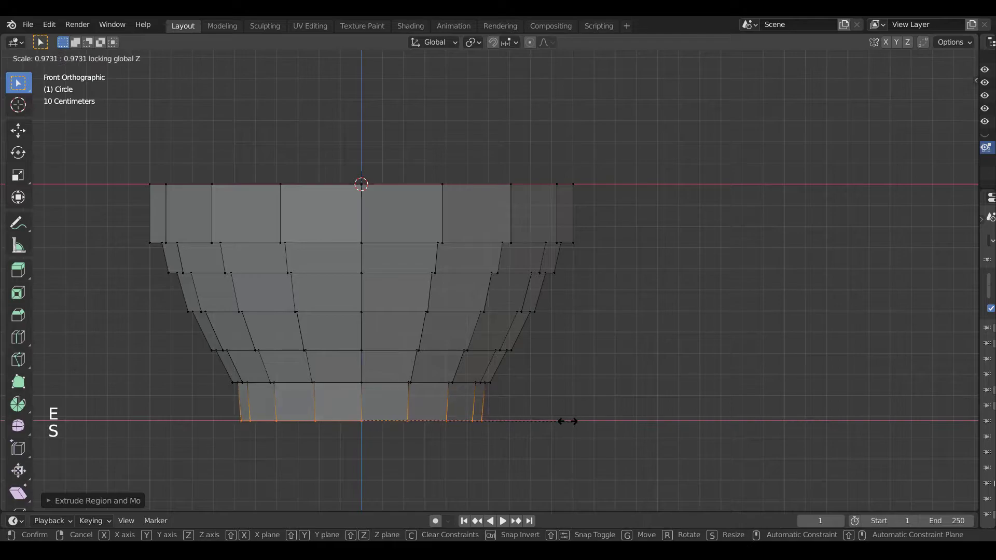
pyautogui.click(543, 404)
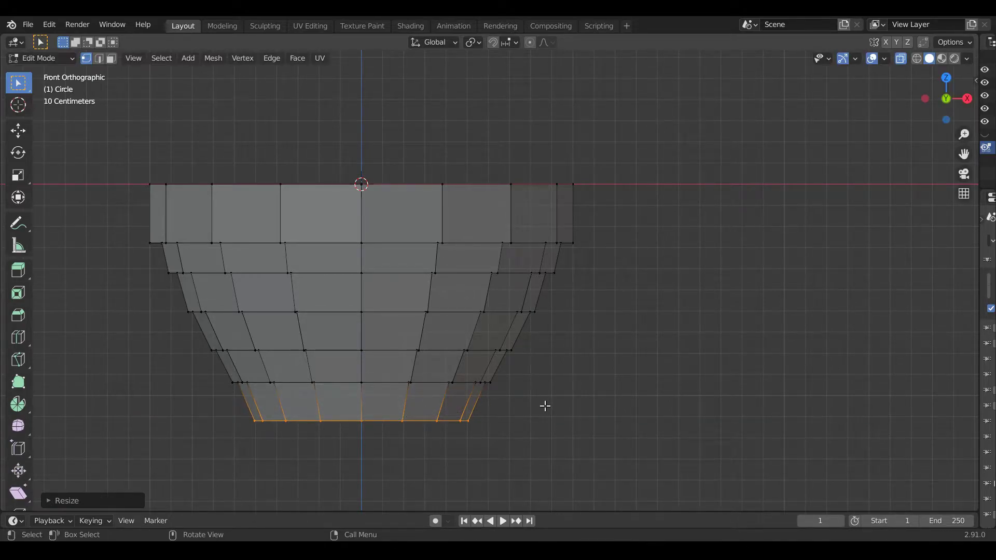
# Extrude the sixth tier's bottom loop in place and scale it slightly inward with Z locked.
pyautogui.press('e')
pyautogui.click(545, 406)
pyautogui.press('s')
pyautogui.hotkey('shift', 'z')
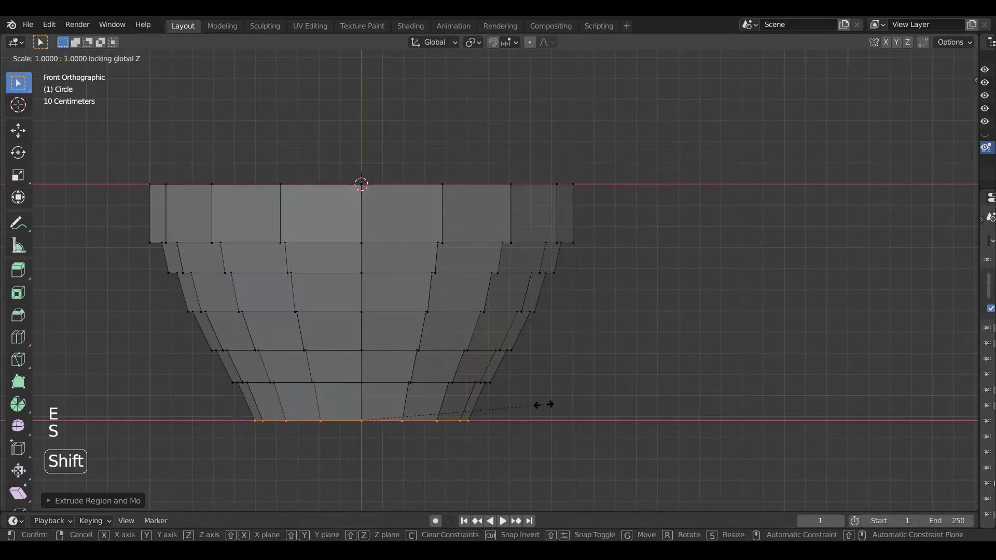
pyautogui.click(527, 401)
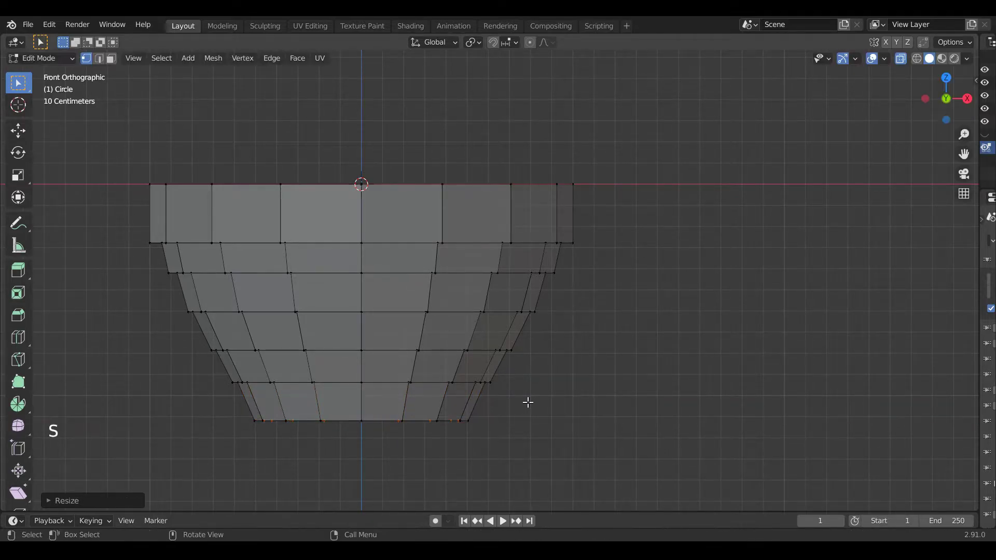
# Extrude a seventh tier down about 0.15 m along Z and scale its bottom loop inward with Z locked.
pyautogui.press('e')
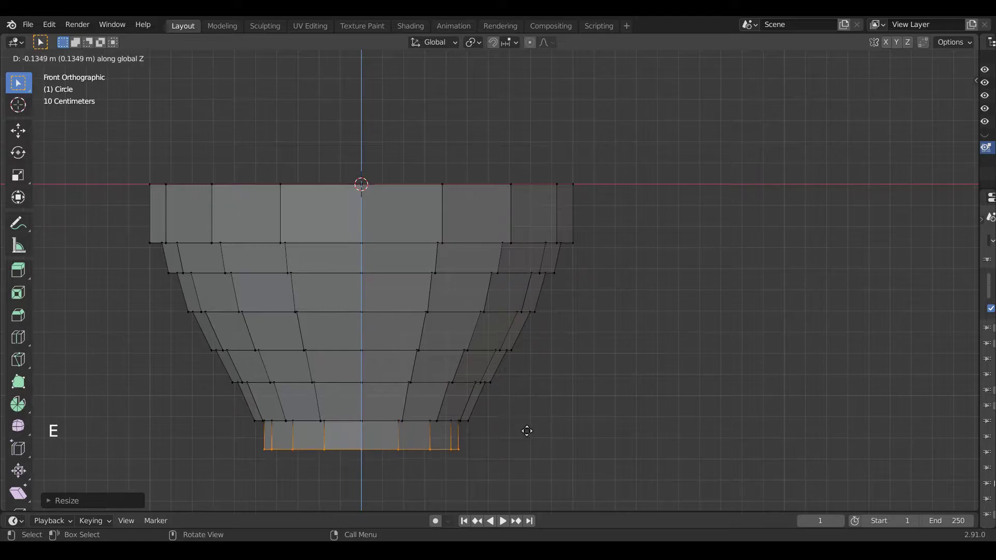
pyautogui.click(525, 432)
pyautogui.press('s')
pyautogui.hotkey('shift', 'z')
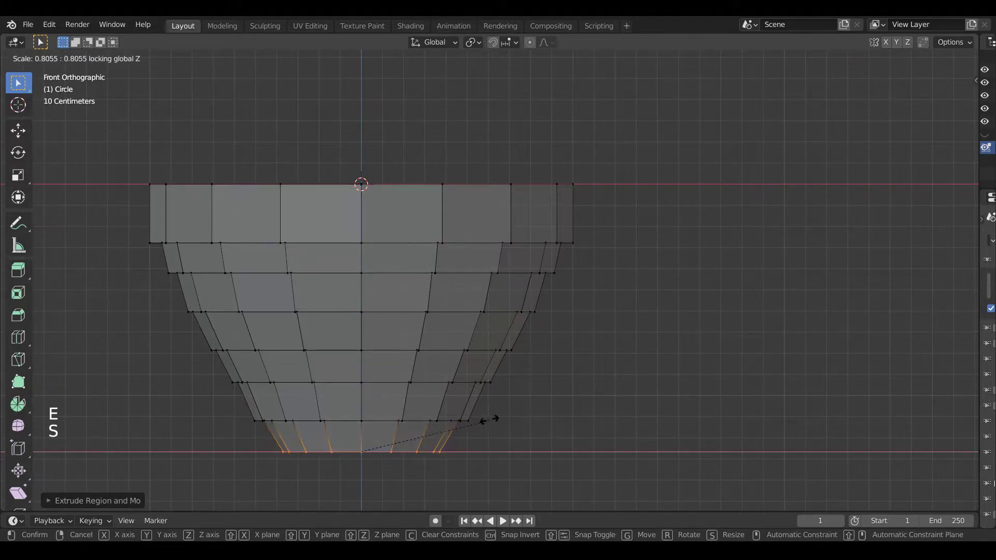
pyautogui.click(474, 419)
# Close the bottom opening with a face, inset that face slightly, and return to Object Mode.
pyautogui.keyDown('shift'); pyautogui.moveTo(506, 437); pyautogui.dragTo(526, 360, button='middle'); pyautogui.keyUp('shift')
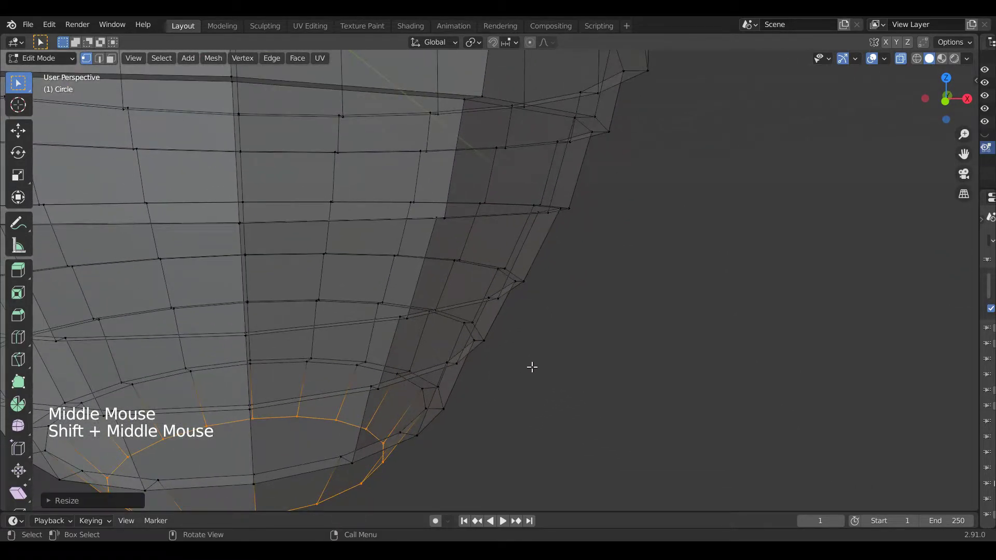
pyautogui.press('f')
pyautogui.press('i')
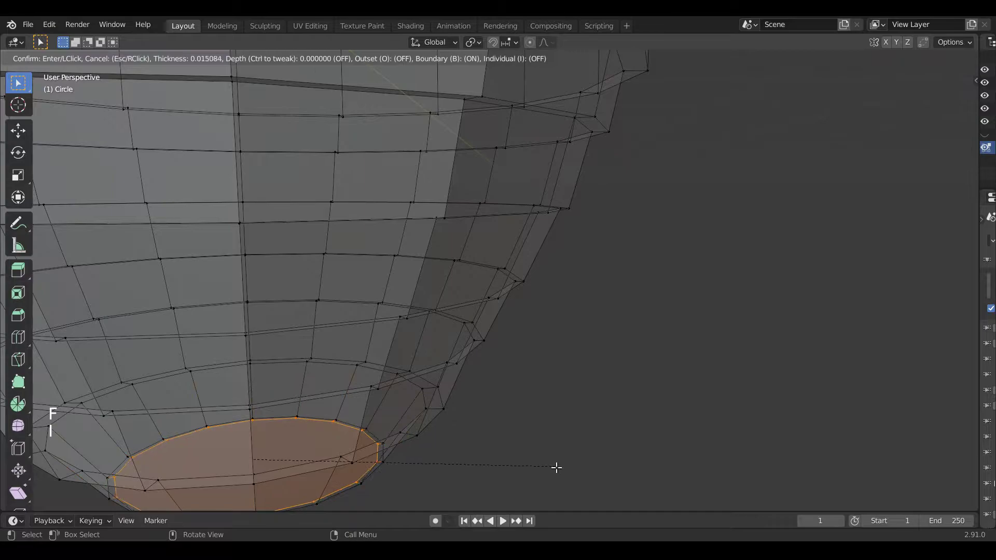
pyautogui.click(551, 466)
pyautogui.click(551, 466)
pyautogui.press('Tab')
pyautogui.scroll(-3, 553, 459)
pyautogui.scroll(-2, 554, 446)
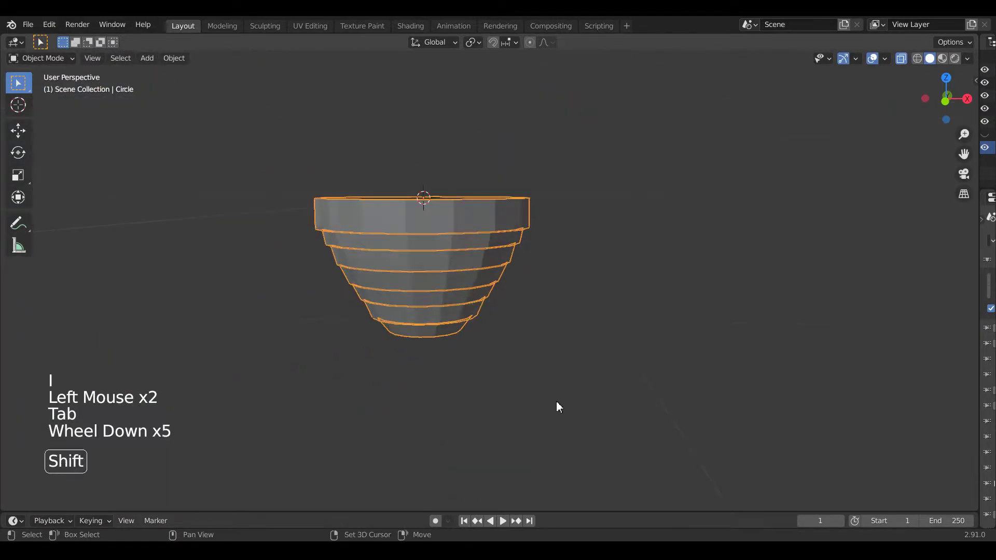
# Select the fourth tier's bottom loops in front view and scale them to about 1.12 with smooth proportional editing at size 1.00.
pyautogui.keyDown('shift'); pyautogui.moveTo(556, 407); pyautogui.dragTo(527, 436, button='middle'); pyautogui.keyUp('shift')
pyautogui.press('KP_1')
pyautogui.scroll(5, 531, 334)
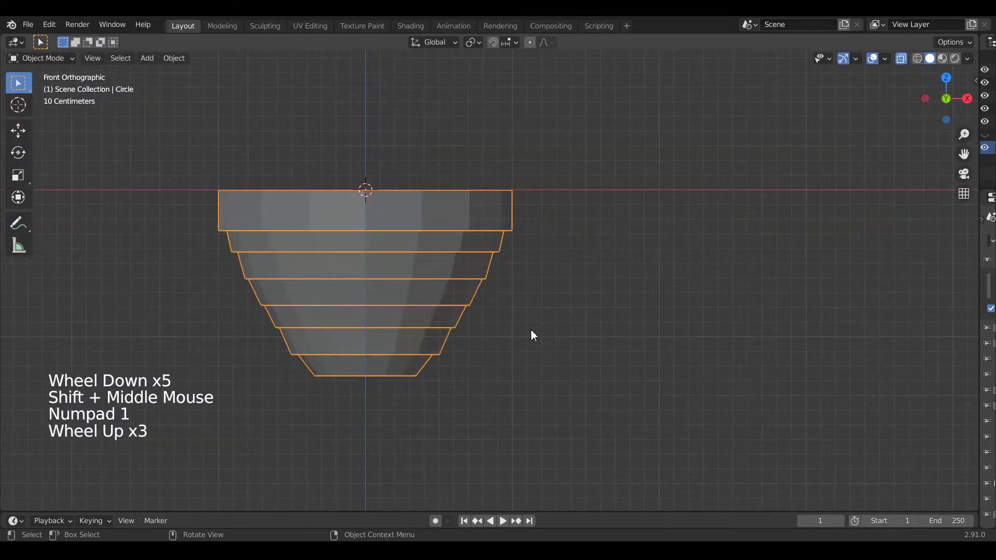
pyautogui.press('Tab')
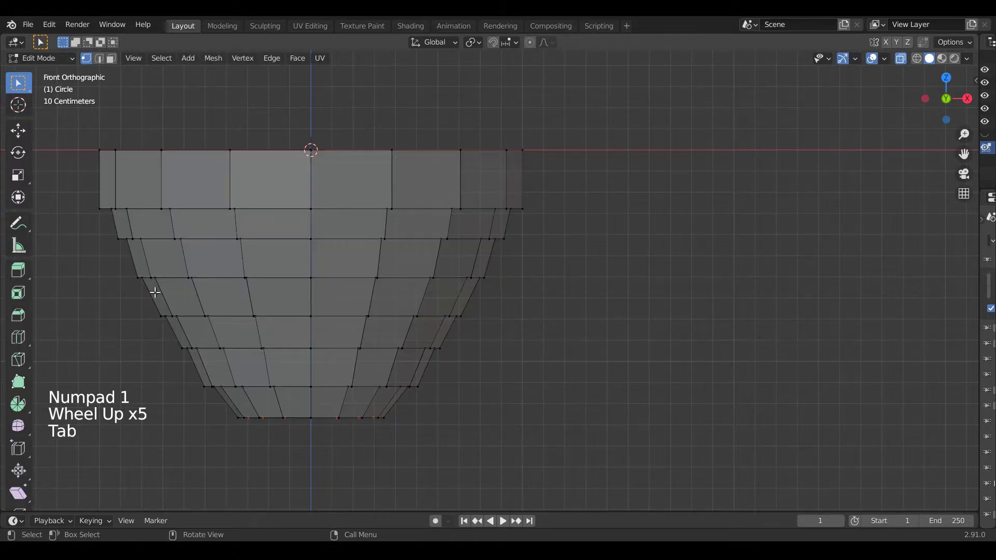
pyautogui.press('a')
pyautogui.press('a')
pyautogui.press('a')
pyautogui.moveTo(122, 298); pyautogui.dragTo(517, 333)
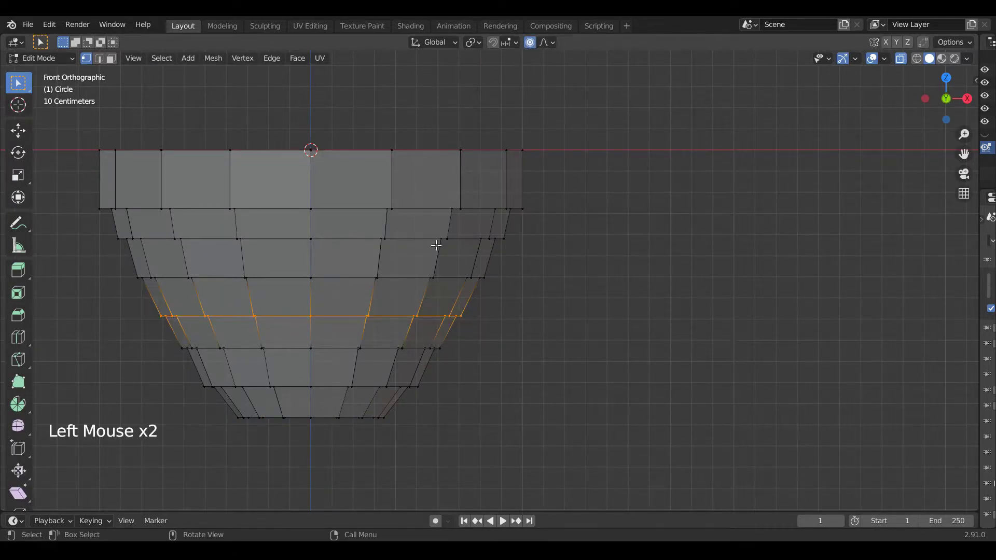
pyautogui.press('s')
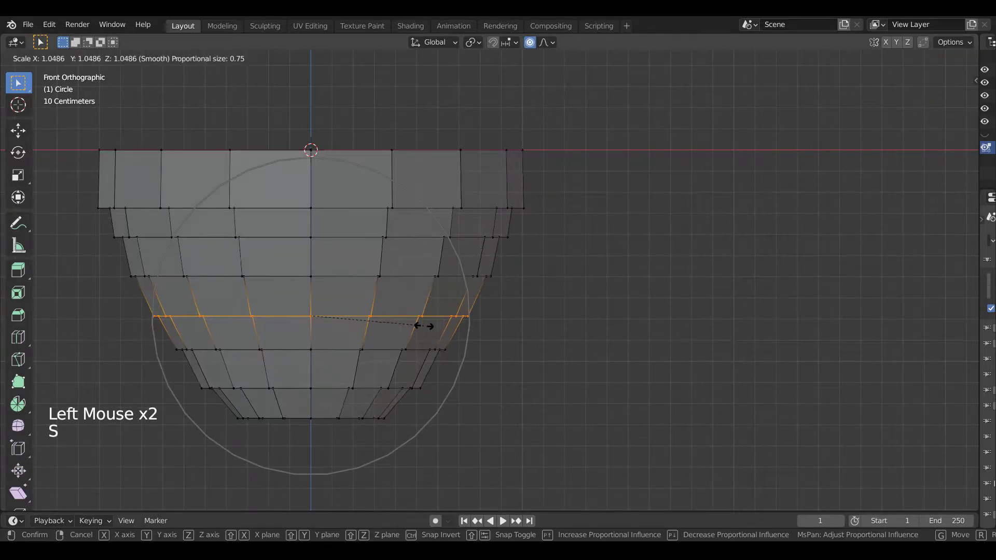
pyautogui.scroll(-1, 427, 327)
pyautogui.scroll(-1, 426, 327)
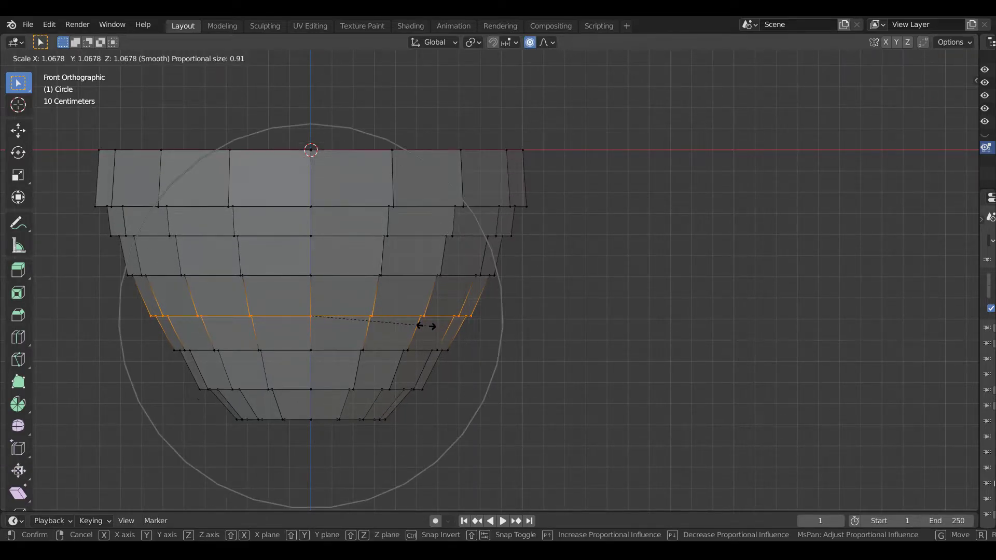
pyautogui.scroll(-1, 426, 327)
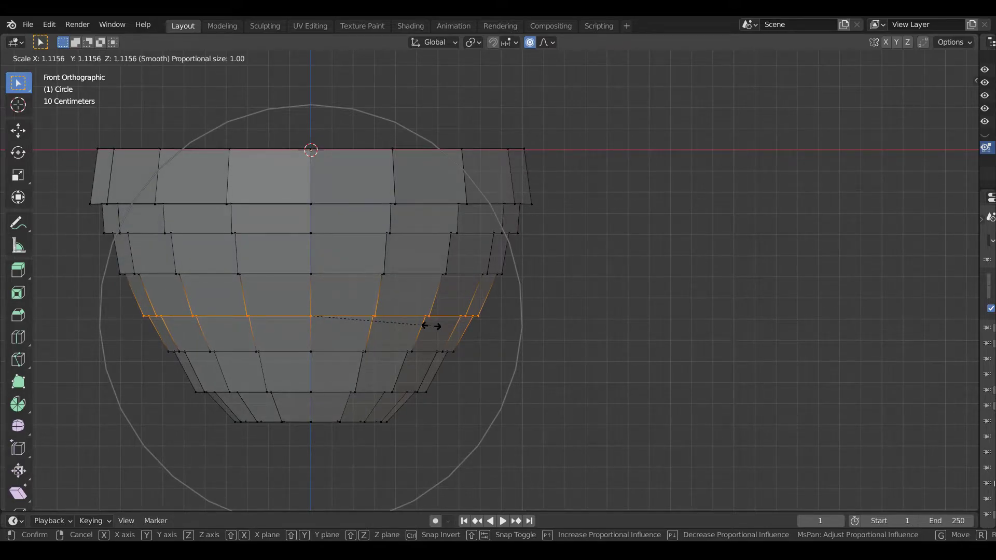
pyautogui.click(431, 326)
# Turn off proportional editing and set Edit Mode to edge selection with the open top in view.
pyautogui.scroll(-2, 524, 311)
pyautogui.moveTo(524, 311)
pyautogui.mouseDown(button='middle')
pyautogui.moveTo(514, 391)
pyautogui.moveTo(538, 315)
pyautogui.mouseUp(button='middle')
pyautogui.scroll(-2, 518, 394)
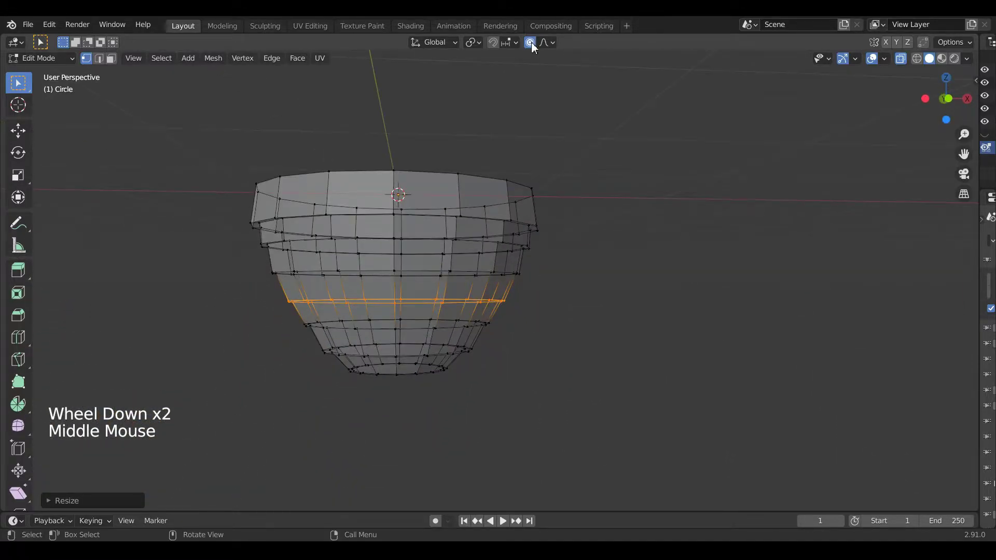
pyautogui.click(531, 43)
pyautogui.press('KP_1')
pyautogui.press('Tab')
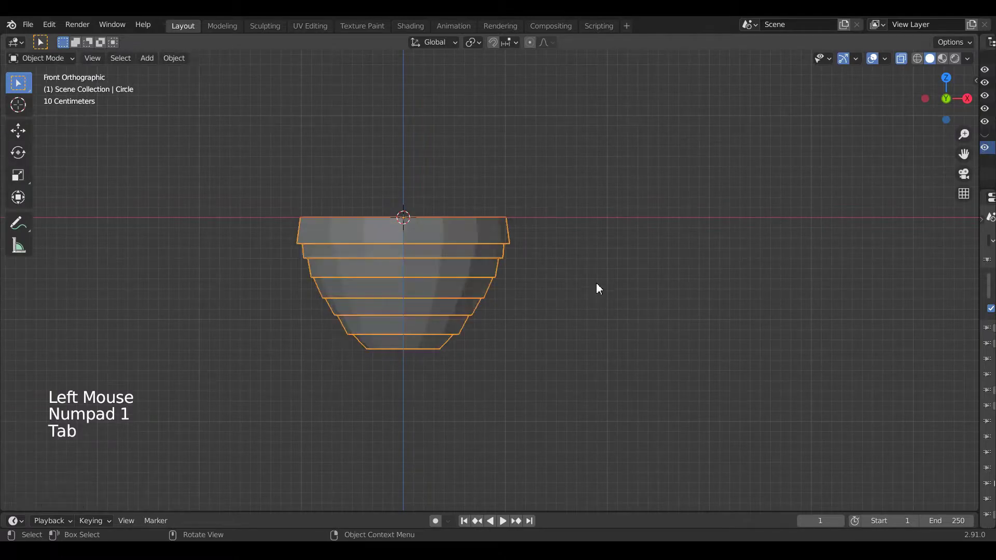
pyautogui.moveTo(600, 307); pyautogui.dragTo(606, 351, button='middle')
pyautogui.press('Tab')
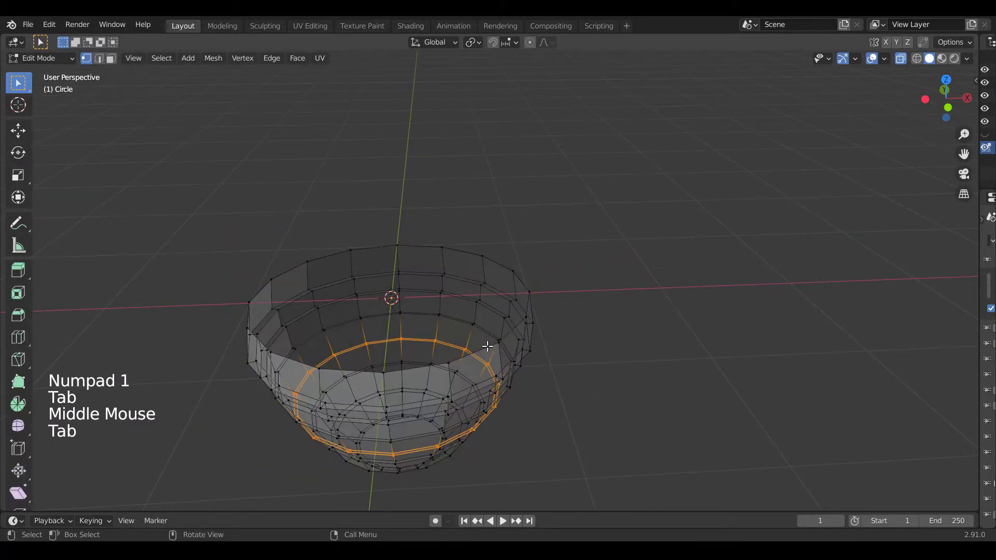
pyautogui.scroll(3, 494, 346)
pyautogui.press('2')
pyautogui.click(514, 351)
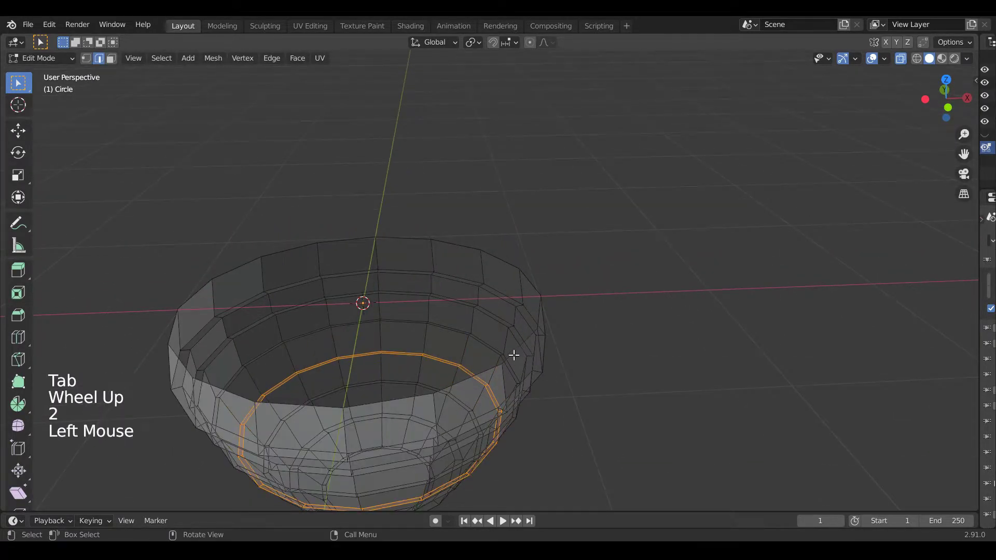
pyautogui.keyDown('alt'); pyautogui.keyDown('shift'); pyautogui.tripleClick(514, 351); pyautogui.keyUp('shift'); pyautogui.keyUp('alt')
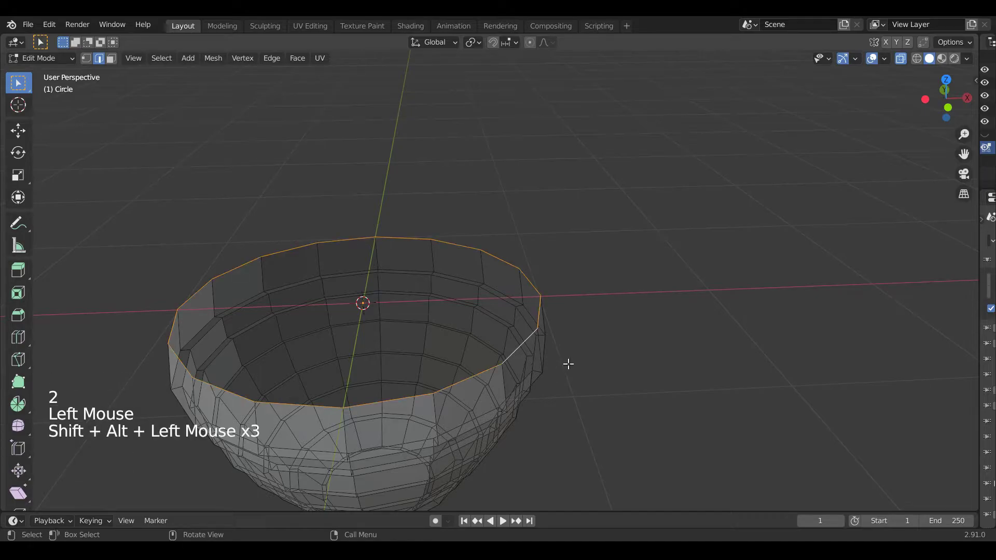
pyautogui.press('i')
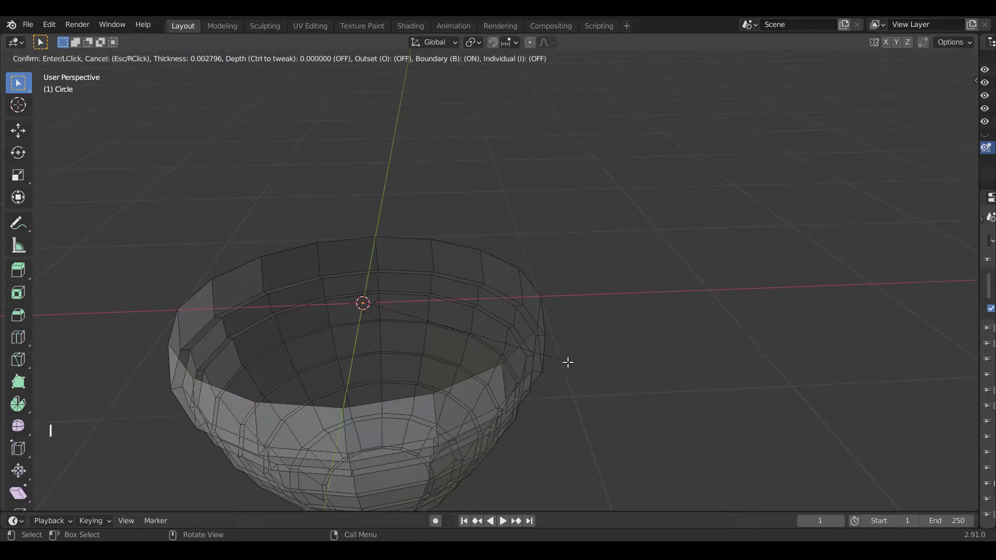
pyautogui.rightClick(545, 336)
pyautogui.hotkey('ctrl', 'z')
pyautogui.hotkey('ctrl', 'z')
# Select the top rim loop, extrude it in place and scale it to about 0.93 in X and Y.
pyautogui.click(532, 338)
pyautogui.keyDown('alt'); pyautogui.keyDown('shift'); pyautogui.tripleClick(531, 339); pyautogui.keyUp('shift'); pyautogui.keyUp('alt')
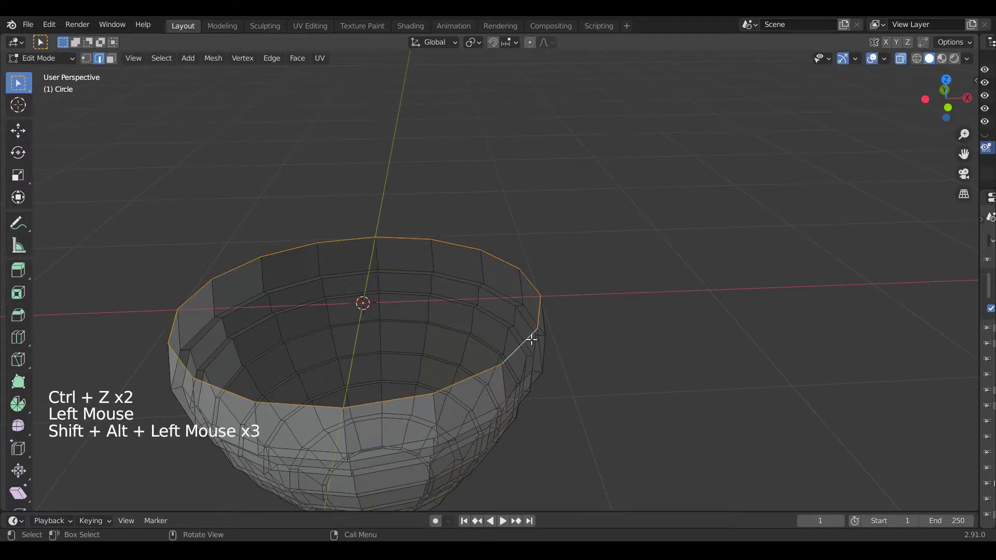
pyautogui.press('1')
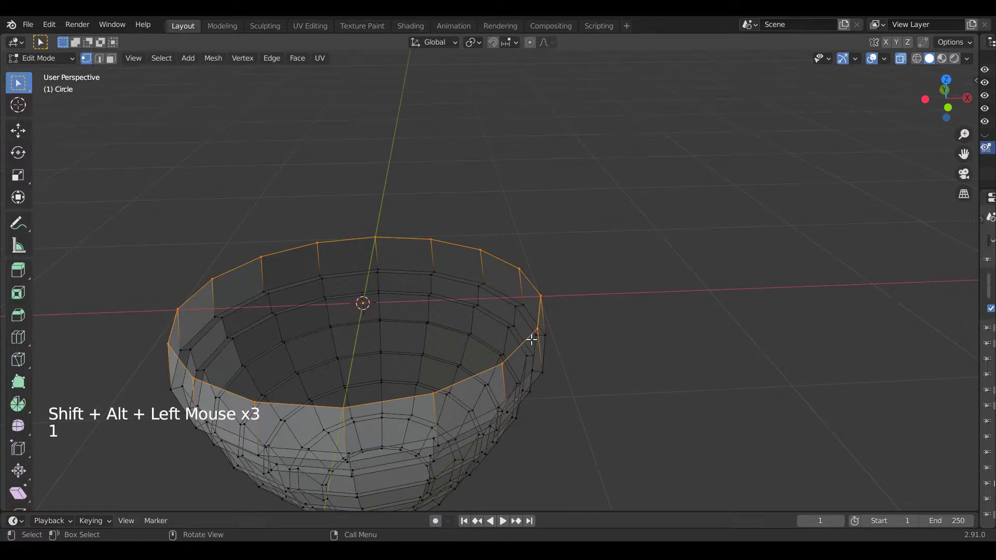
pyautogui.press('e')
pyautogui.press('s')
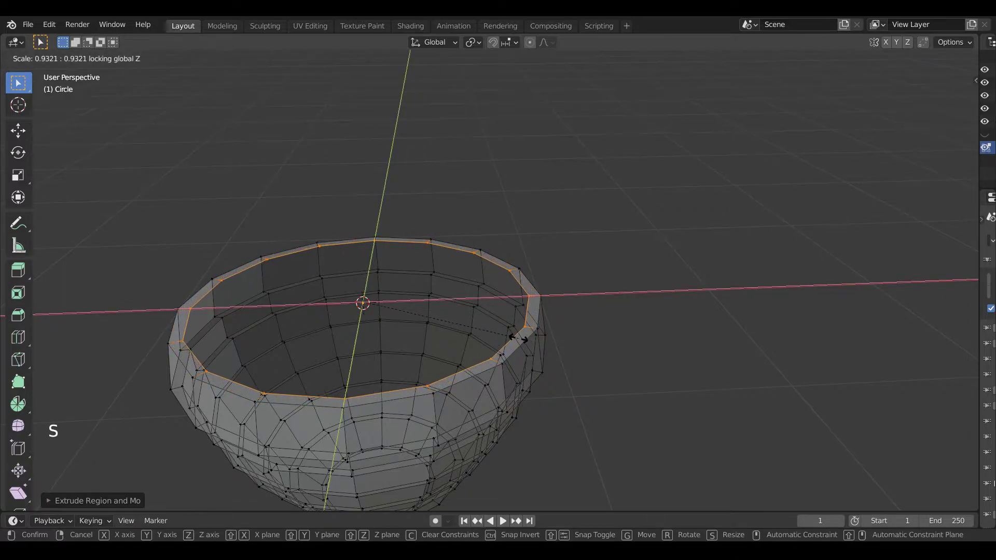
pyautogui.click(520, 340)
# Extrude the inner rim loop downward inside the pot and lower it about another 0.06 m along Z.
pyautogui.moveTo(530, 340); pyautogui.dragTo(535, 321, button='middle')
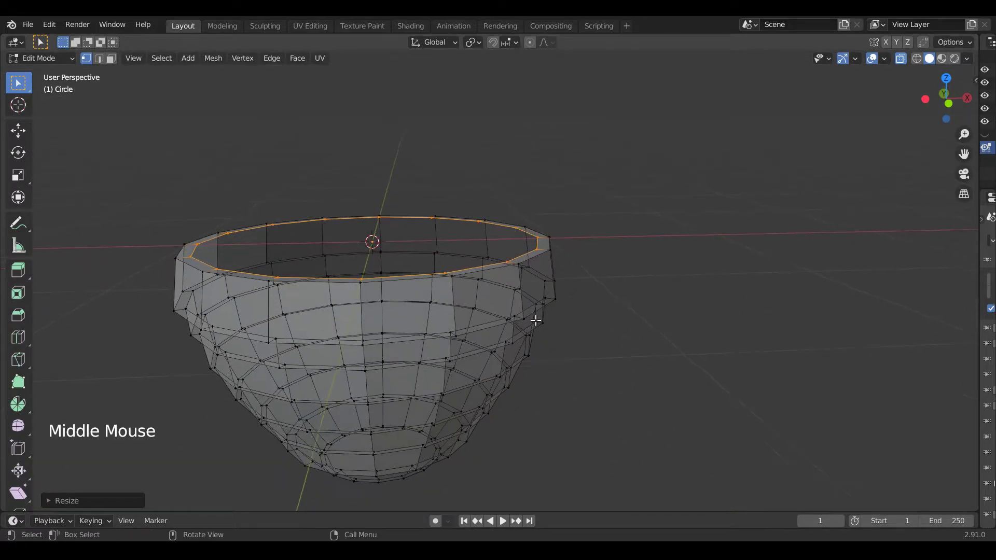
pyautogui.press('e')
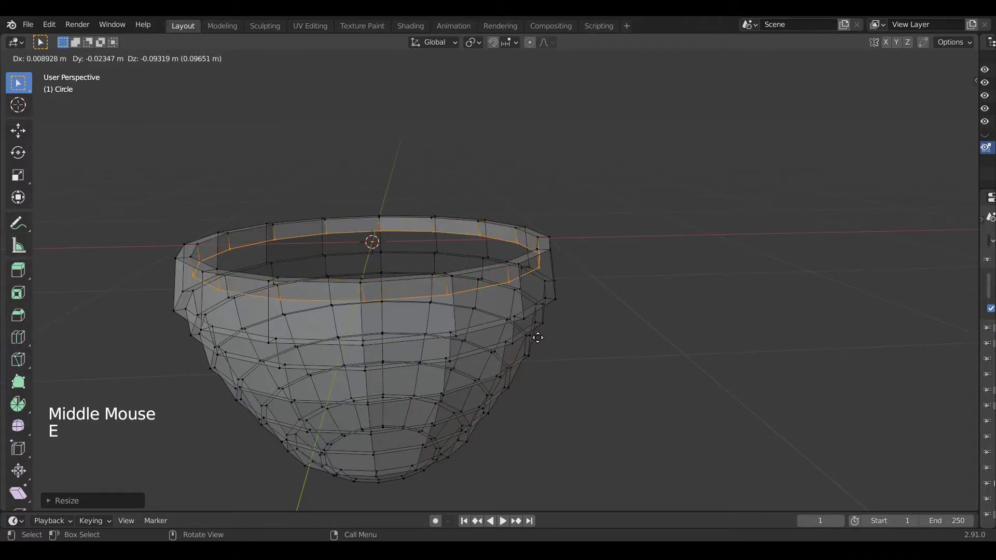
pyautogui.click(534, 348)
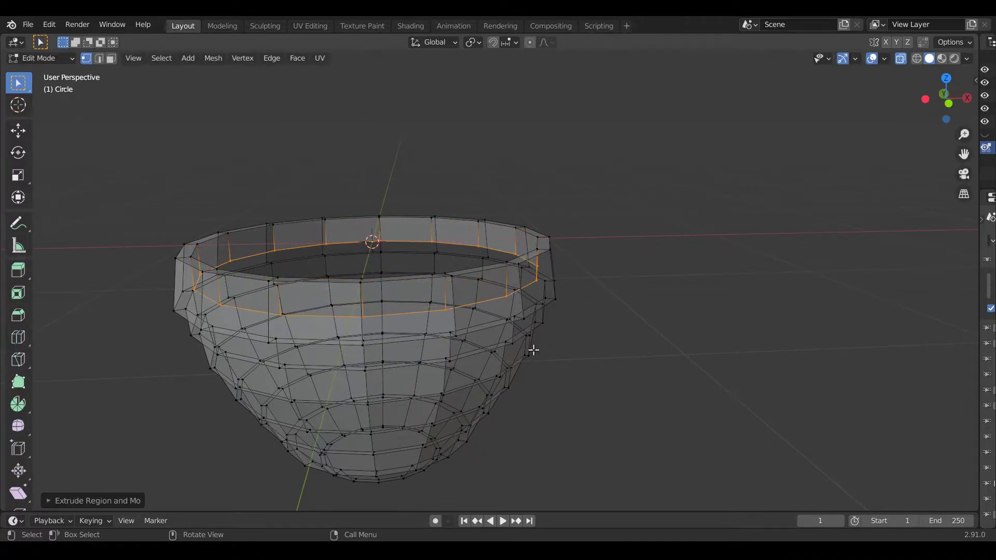
pyautogui.press('KP_1')
pyautogui.scroll(3, 547, 321)
pyautogui.keyDown('shift'); pyautogui.moveTo(531, 282); pyautogui.dragTo(578, 357, button='middle'); pyautogui.keyUp('shift')
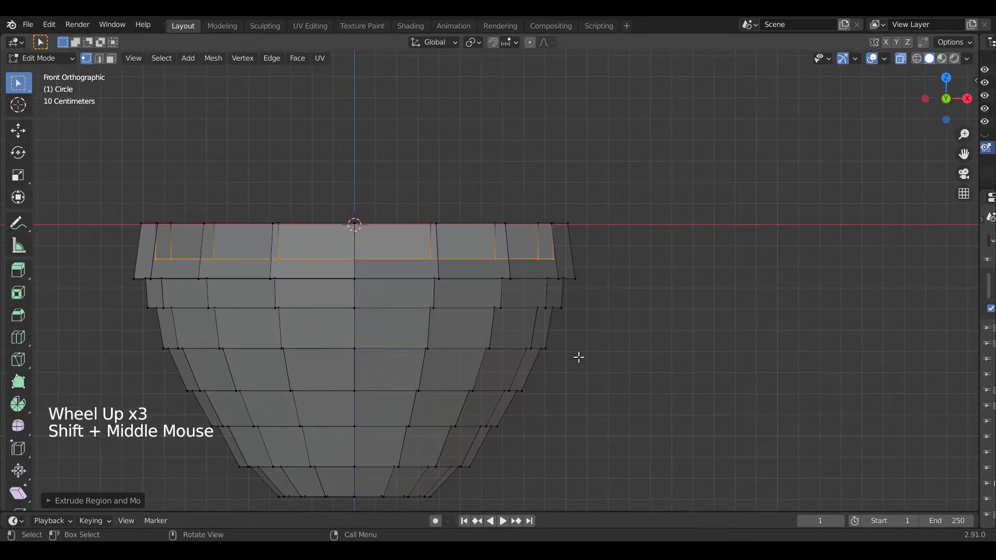
pyautogui.press('g')
pyautogui.press('z')
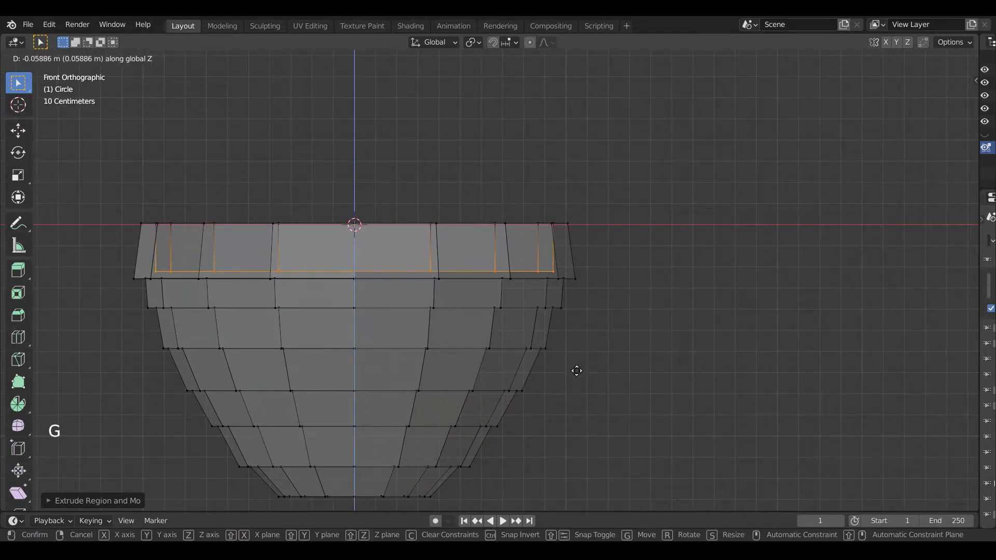
pyautogui.click(577, 369)
# Scale the lowered inner loop inward with Z locked, fill it with a face, and return to Object Mode.
pyautogui.press('s')
pyautogui.hotkey('shift', 'z')
pyautogui.click(562, 358)
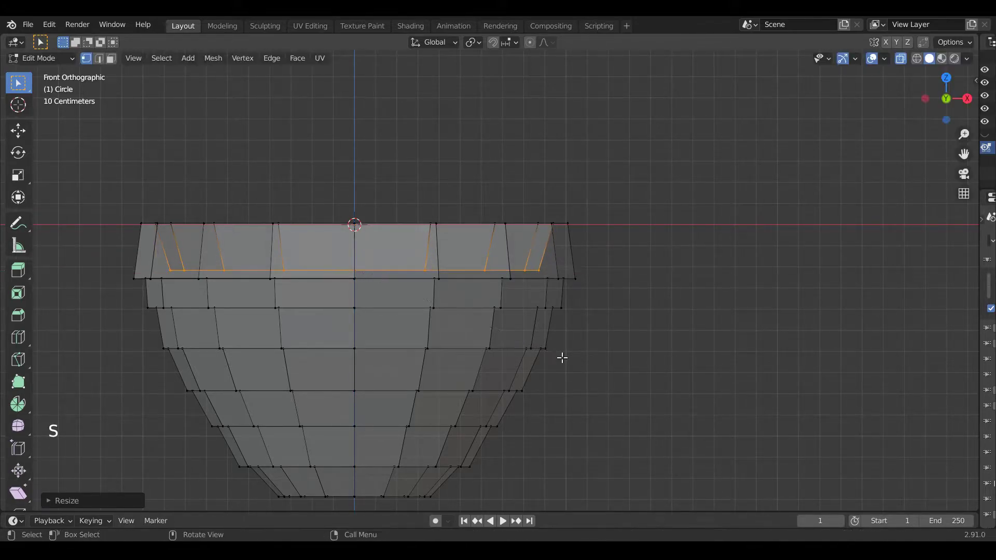
pyautogui.moveTo(599, 327); pyautogui.dragTo(622, 324, button='middle')
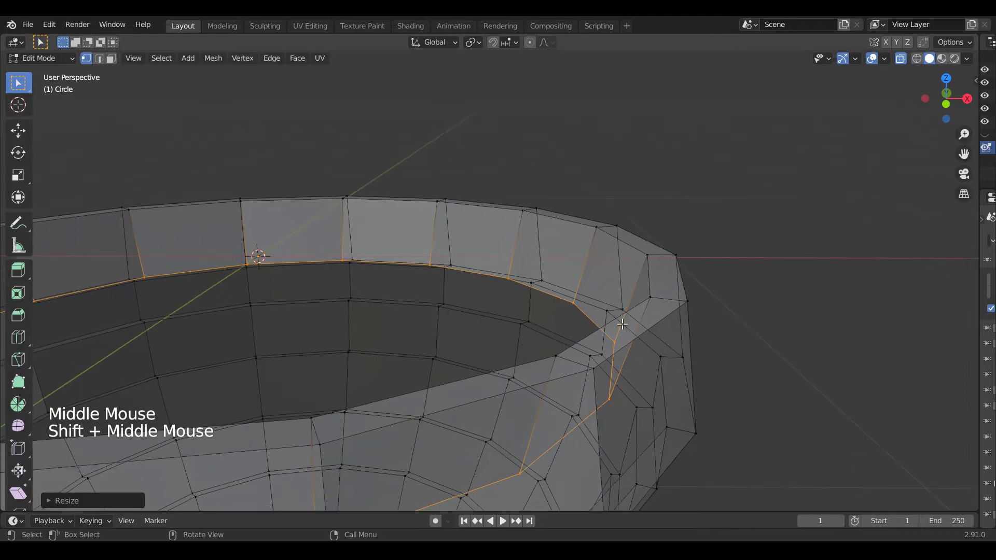
pyautogui.press('f')
pyautogui.press('Tab')
# Deselect the pot, turn off X-Ray display, and inspect the solid shape from the side.
pyautogui.scroll(-5, 623, 348)
pyautogui.click(630, 354)
pyautogui.scroll(2, 630, 355)
pyautogui.moveTo(630, 355); pyautogui.dragTo(636, 344, button='middle')
pyautogui.moveTo(638, 342); pyautogui.dragTo(642, 336, button='middle')
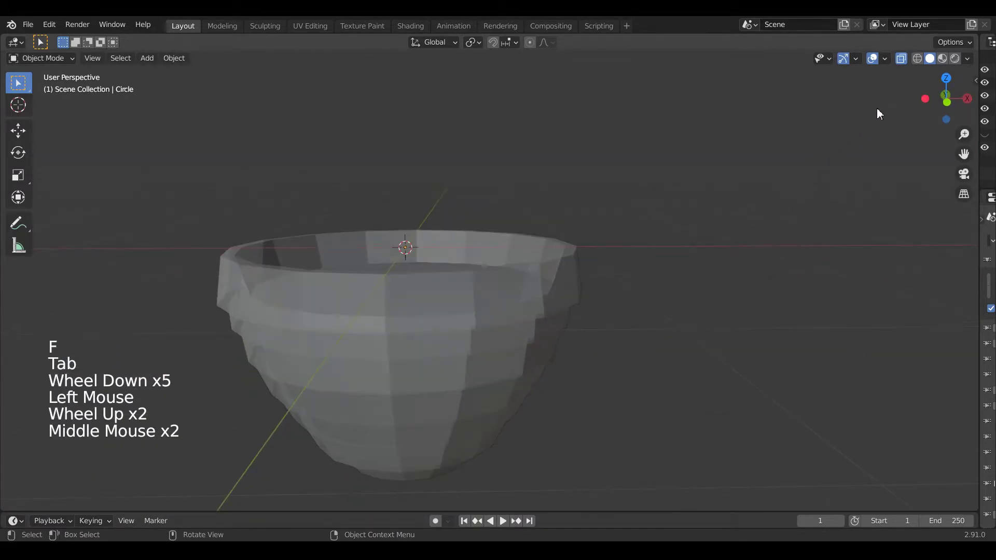
pyautogui.click(901, 59)
pyautogui.moveTo(722, 311); pyautogui.dragTo(711, 332, button='middle')
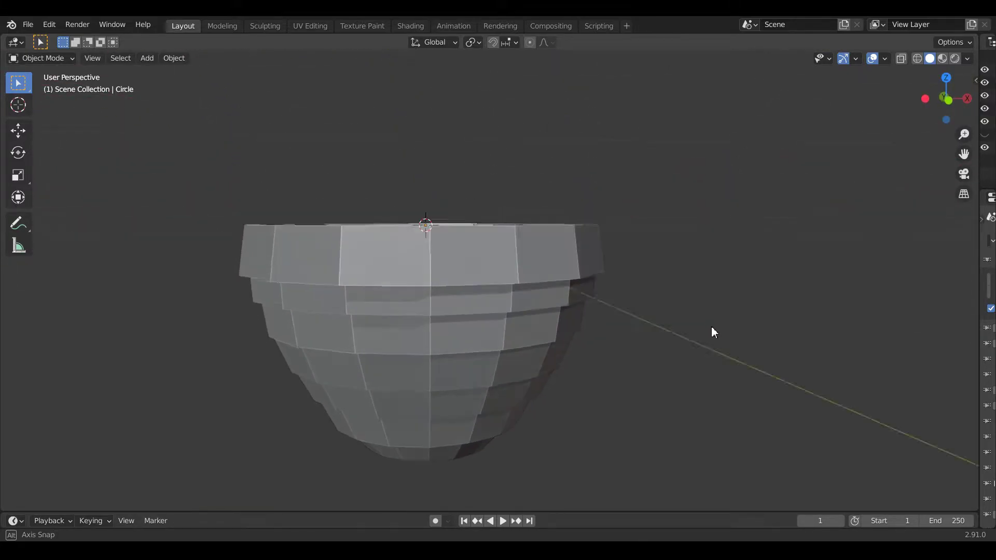
# Select the pot and set its origin to its geometry.
pyautogui.click(548, 335)
pyautogui.rightClick(548, 335)
pyautogui.rightClick(547, 332)
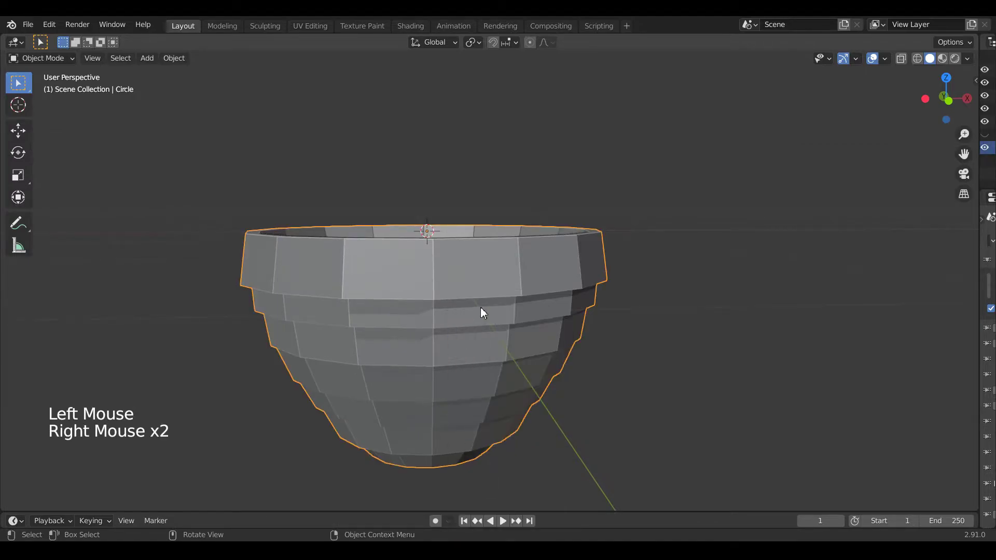
pyautogui.rightClick(480, 308)
pyautogui.moveTo(492, 339)
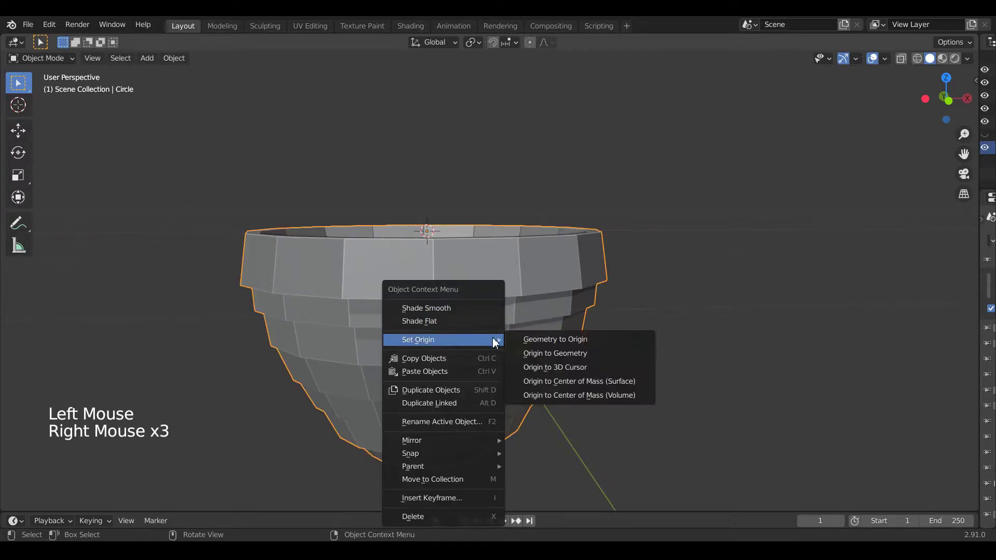
pyautogui.click(559, 355)
# Move the pot up about 1.3 m along Z so its base rests at the world origin level.
pyautogui.press('KP_1')
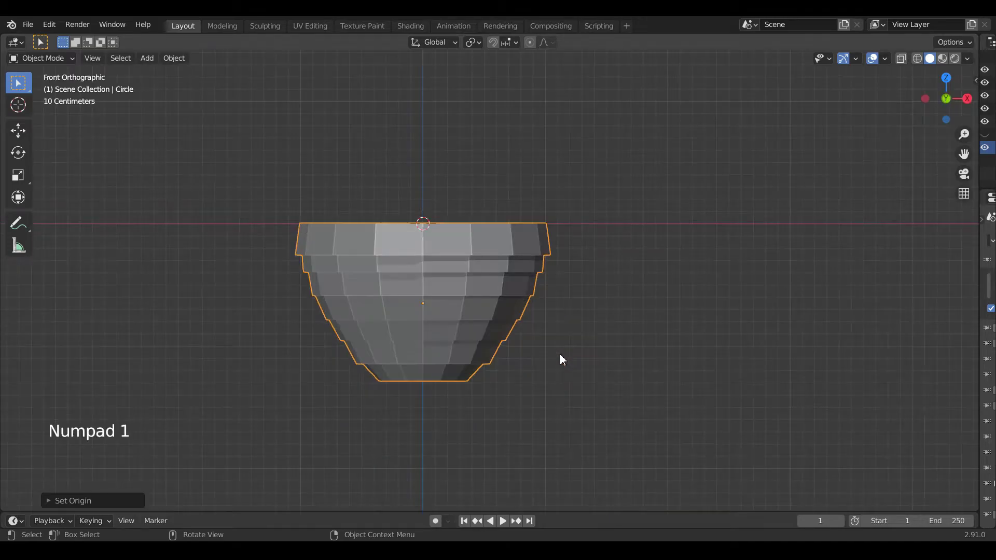
pyautogui.press('g')
pyautogui.press('z')
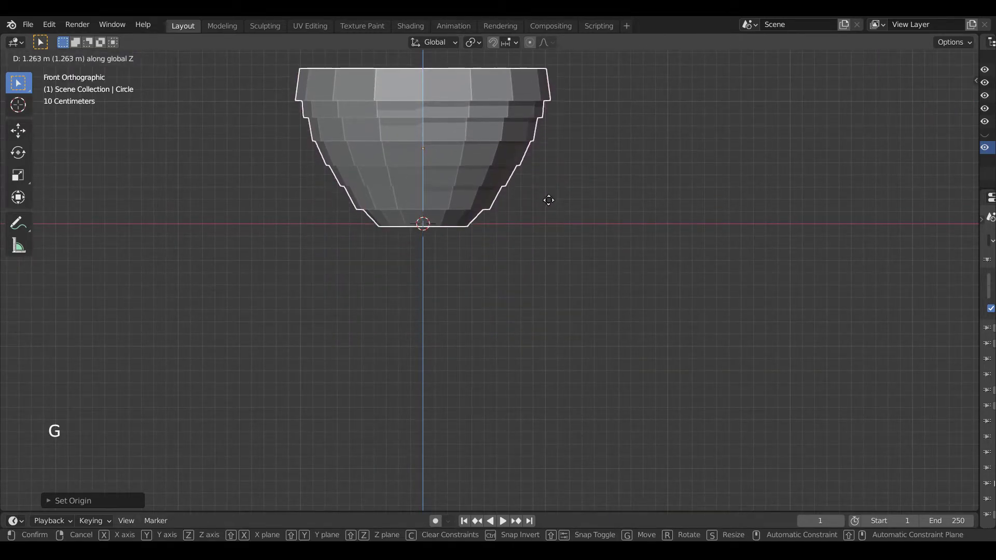
pyautogui.click(548, 197)
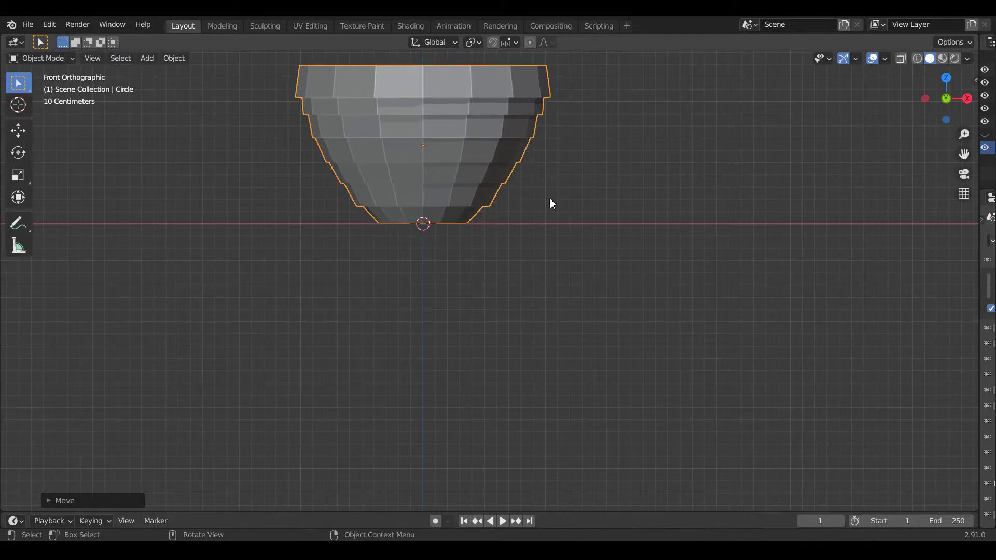
pyautogui.scroll(-2, 546, 195)
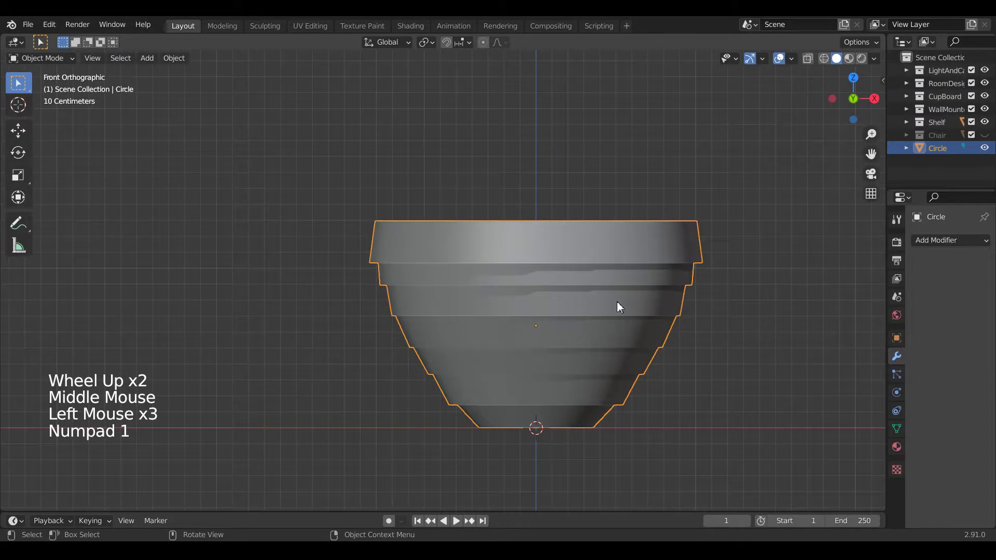
# Add a Subdivision Surface modifier to the pot and set its viewport level to 2.
pyautogui.press('Tab')
pyautogui.scroll(2, 671, 306)
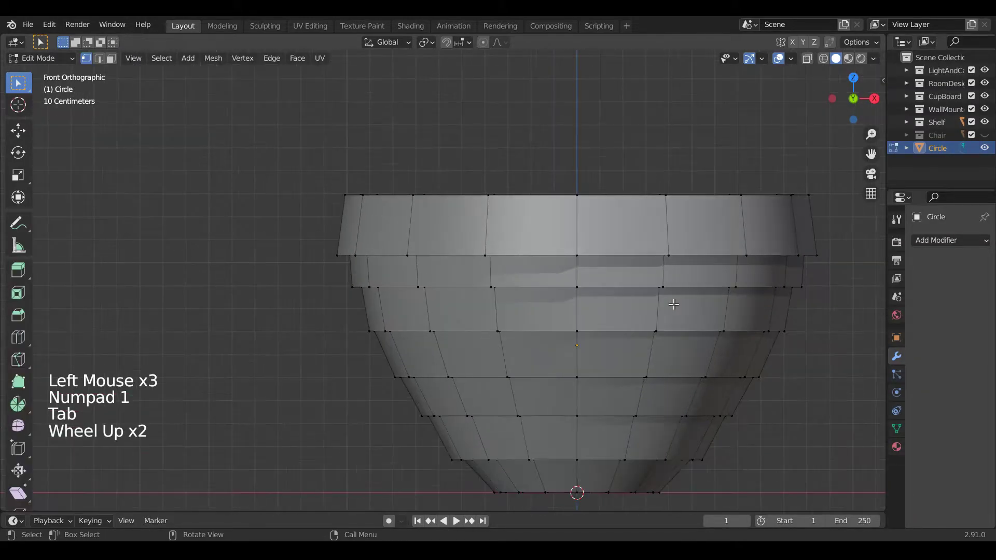
pyautogui.keyDown('shift'); pyautogui.moveTo(799, 260); pyautogui.dragTo(698, 256, button='middle'); pyautogui.keyUp('shift')
pyautogui.click(918, 241)
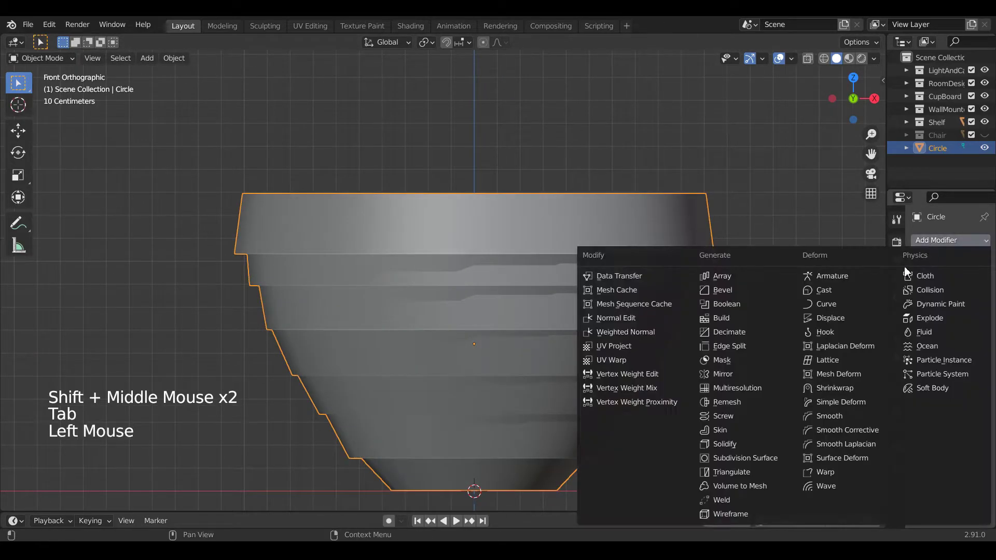
pyautogui.click(764, 454)
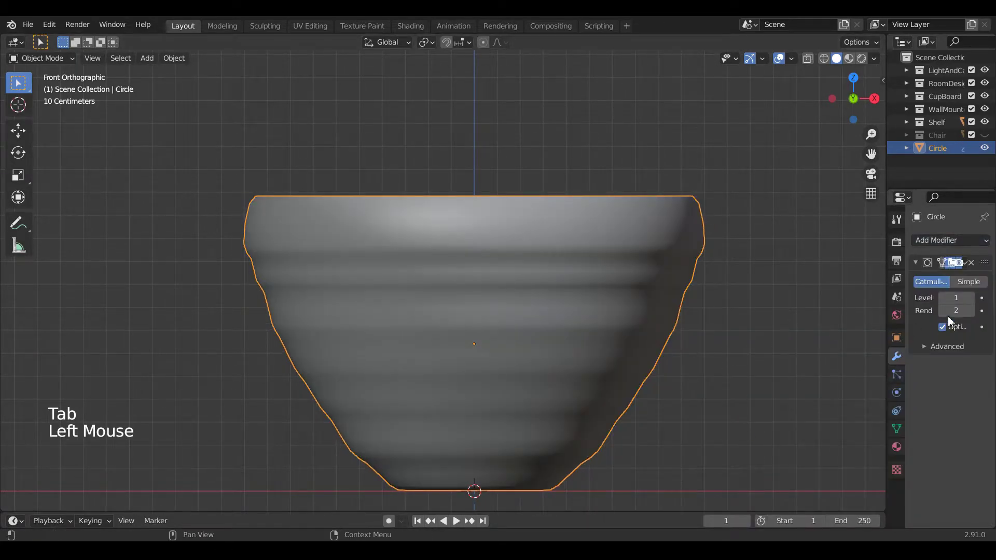
pyautogui.click(972, 298)
# In Edit Mode, add two evenly spaced horizontal loop cuts around the pot's rim band.
pyautogui.press('Tab')
pyautogui.scroll(1, 756, 222)
pyautogui.press('ctrl')
pyautogui.hotkey('ctrl', 'r')
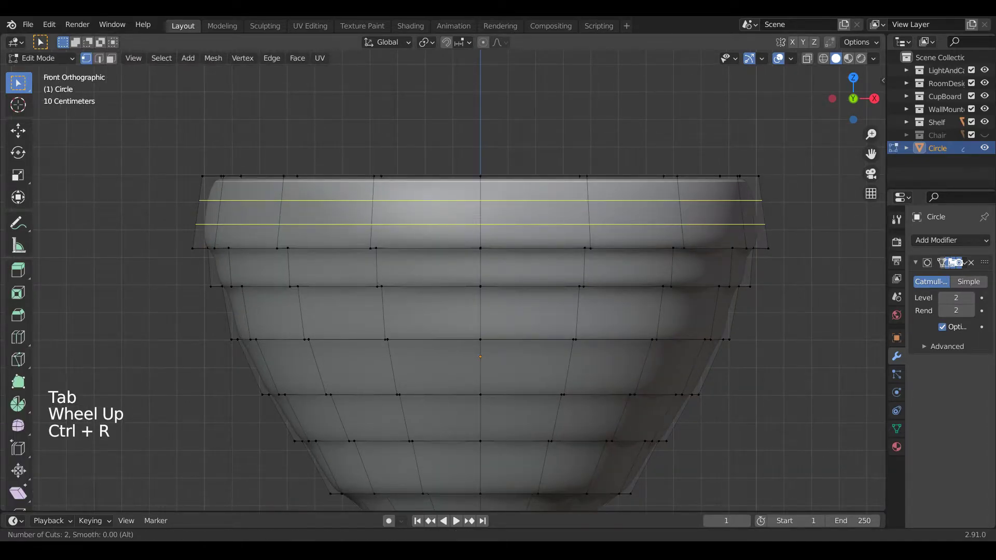
pyautogui.doubleClick(756, 222)
# Select the rim band's upper new edge loop and edge-slide it up close to the rim's top edge.
pyautogui.click(749, 202)
pyautogui.keyDown('alt'); pyautogui.keyDown('shift'); pyautogui.click(750, 201); pyautogui.keyUp('shift'); pyautogui.keyUp('alt')
pyautogui.keyDown('alt'); pyautogui.keyDown('shift'); pyautogui.click(750, 201); pyautogui.keyUp('shift'); pyautogui.keyUp('alt')
pyautogui.keyDown('alt'); pyautogui.keyDown('shift'); pyautogui.click(750, 200); pyautogui.keyUp('shift'); pyautogui.keyUp('alt')
pyautogui.keyDown('alt'); pyautogui.keyDown('shift'); pyautogui.click(750, 201); pyautogui.keyUp('shift'); pyautogui.keyUp('alt')
pyautogui.keyDown('alt'); pyautogui.keyDown('shift'); pyautogui.click(750, 201); pyautogui.keyUp('shift'); pyautogui.keyUp('alt')
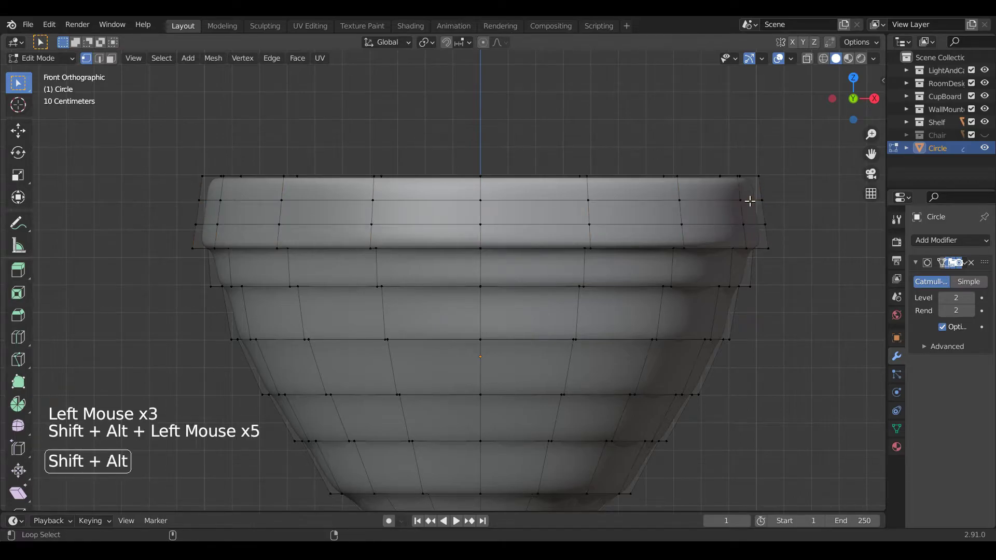
pyautogui.press('g')
pyautogui.press('g')
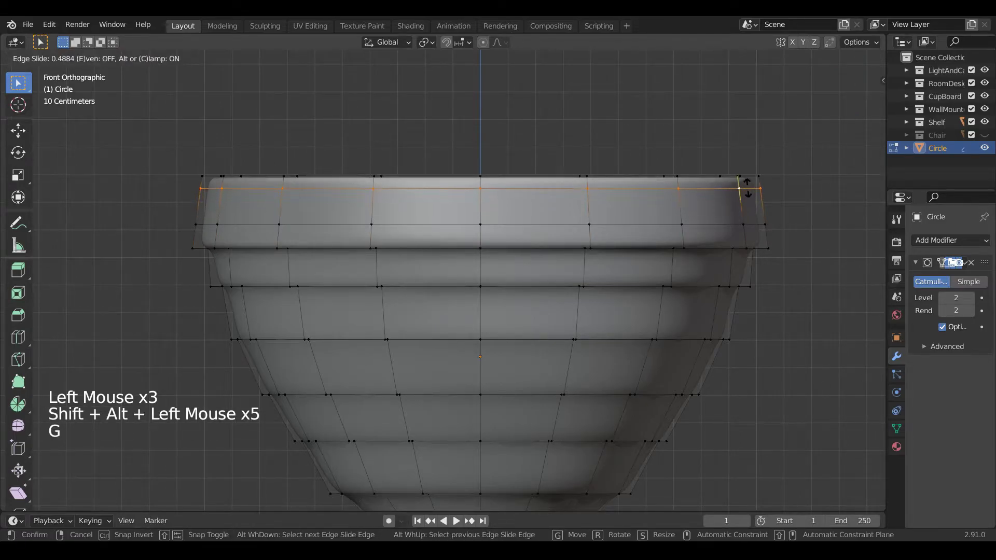
pyautogui.click(749, 187)
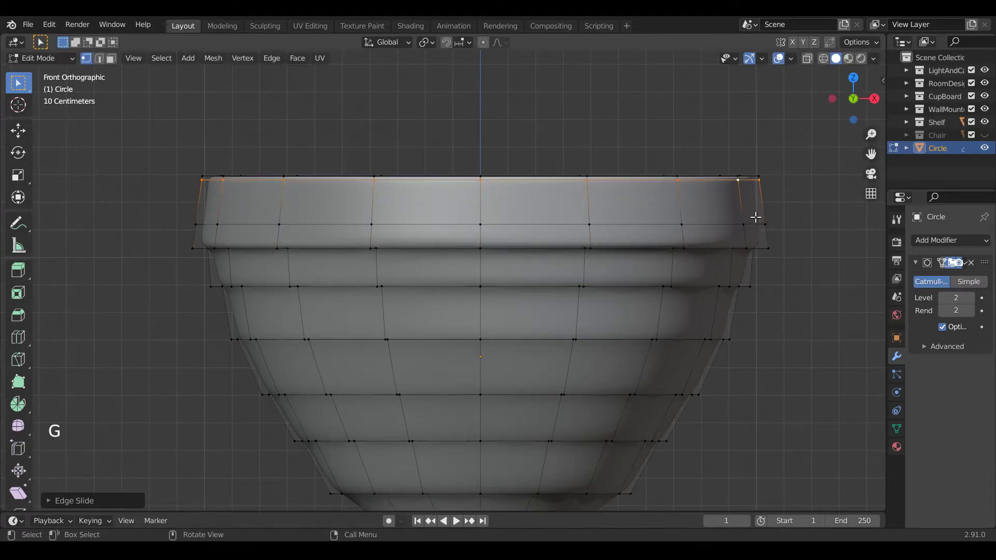
# Select the rim band's lower new edge loop and edge-slide it down close to the rim's bottom edge.
pyautogui.click(757, 225)
pyautogui.keyDown('alt'); pyautogui.keyDown('shift'); pyautogui.click(757, 225); pyautogui.keyUp('shift'); pyautogui.keyUp('alt')
pyautogui.keyDown('alt'); pyautogui.keyDown('shift'); pyautogui.click(757, 225); pyautogui.keyUp('shift'); pyautogui.keyUp('alt')
pyautogui.keyDown('alt'); pyautogui.keyDown('shift'); pyautogui.click(757, 225); pyautogui.keyUp('shift'); pyautogui.keyUp('alt')
pyautogui.keyDown('alt'); pyautogui.keyDown('shift'); pyautogui.click(756, 225); pyautogui.keyUp('shift'); pyautogui.keyUp('alt')
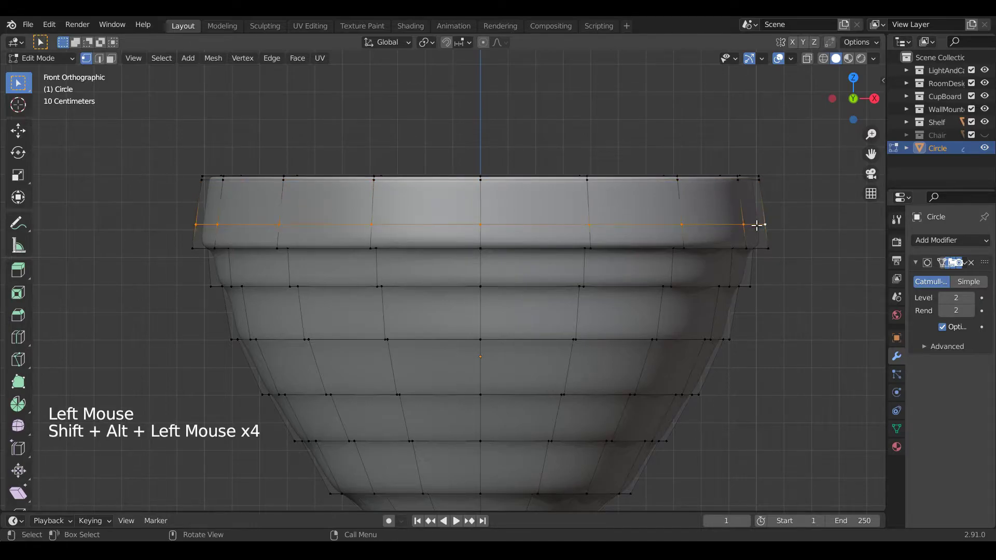
pyautogui.press('g')
pyautogui.press('g')
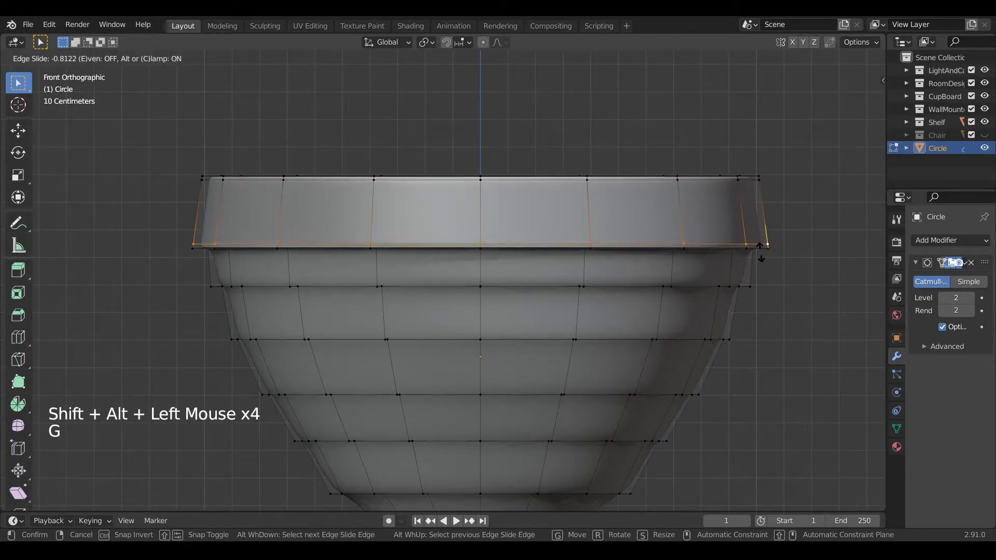
pyautogui.click(758, 252)
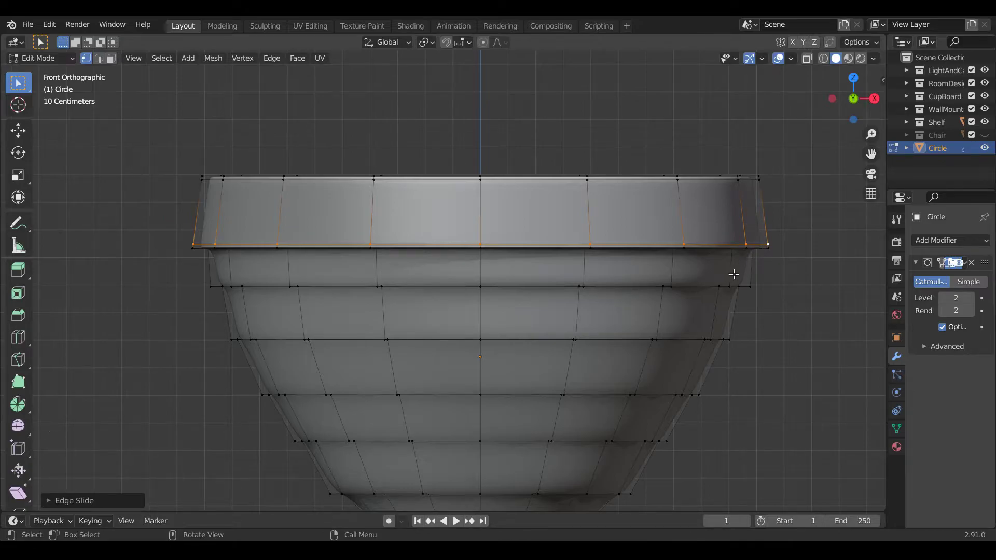
# Add two evenly spaced, unslid loop cuts around the narrow band directly below the rim.
pyautogui.scroll(2, 733, 274)
pyautogui.scroll(-1, 771, 271)
pyautogui.keyDown('shift'); pyautogui.moveTo(771, 271); pyautogui.dragTo(715, 270, button='middle'); pyautogui.keyUp('shift')
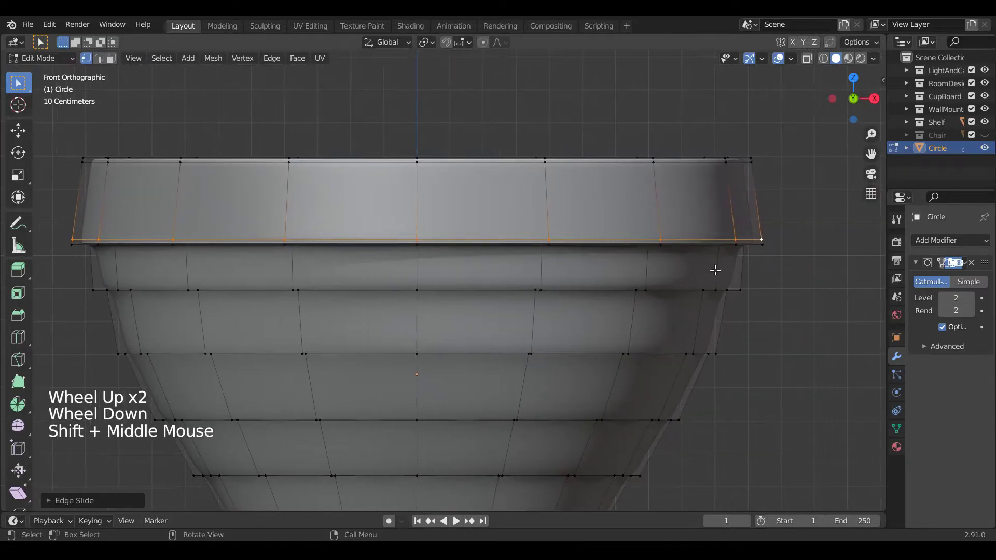
pyautogui.hotkey('ctrl', 'r')
pyautogui.scroll(1, 715, 270)
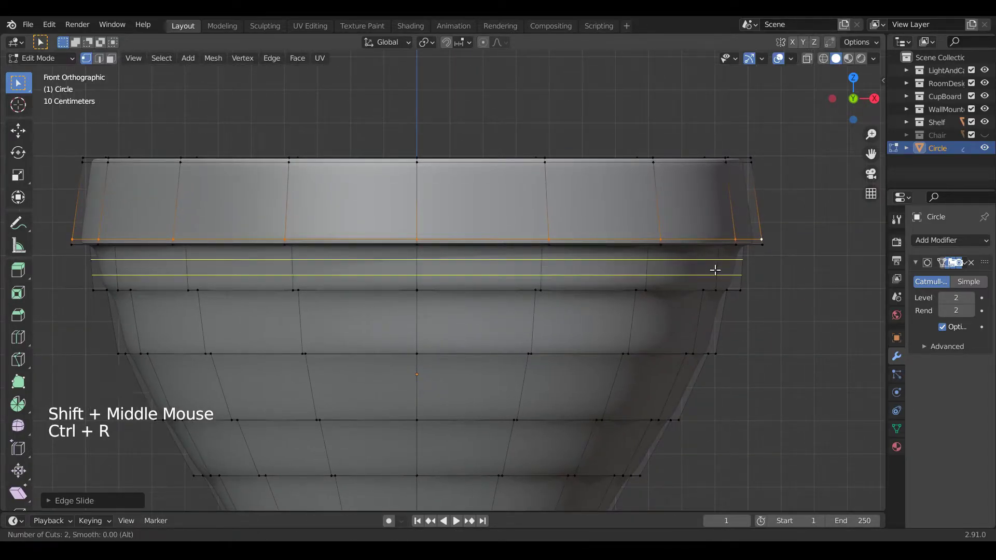
pyautogui.click(715, 270)
pyautogui.rightClick(715, 270)
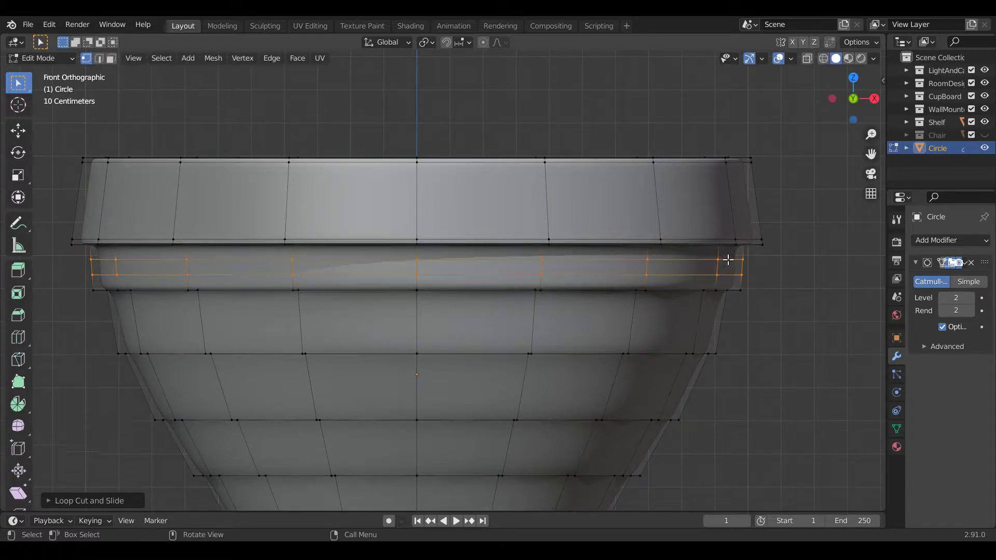
# Select the narrow band's upper new loop and edge-slide it up close to the underside of the rim.
pyautogui.click(727, 259)
pyautogui.keyDown('alt'); pyautogui.keyDown('shift'); pyautogui.click(727, 259); pyautogui.keyUp('shift'); pyautogui.keyUp('alt')
pyautogui.keyDown('alt'); pyautogui.keyDown('shift'); pyautogui.click(728, 259); pyautogui.keyUp('shift'); pyautogui.keyUp('alt')
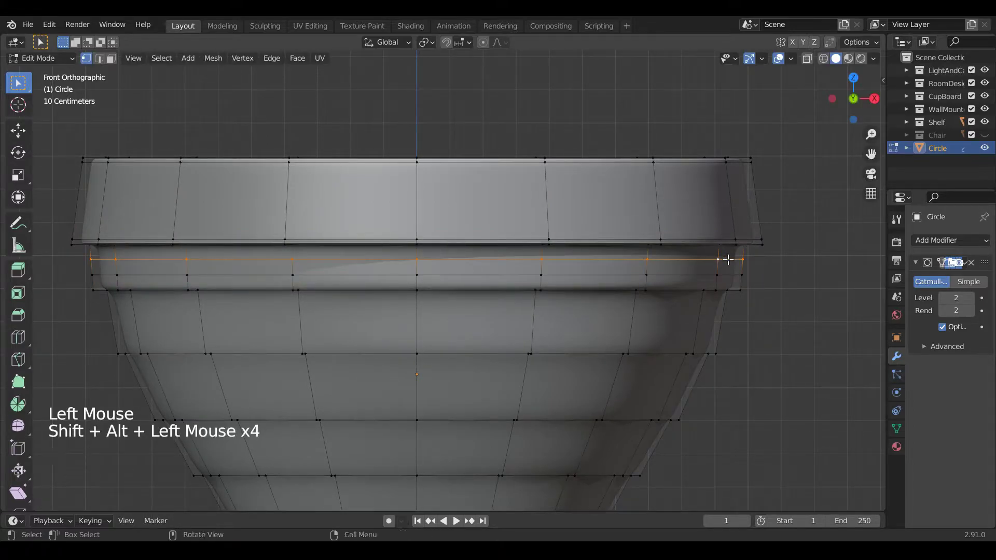
pyautogui.press('g')
pyautogui.press('g')
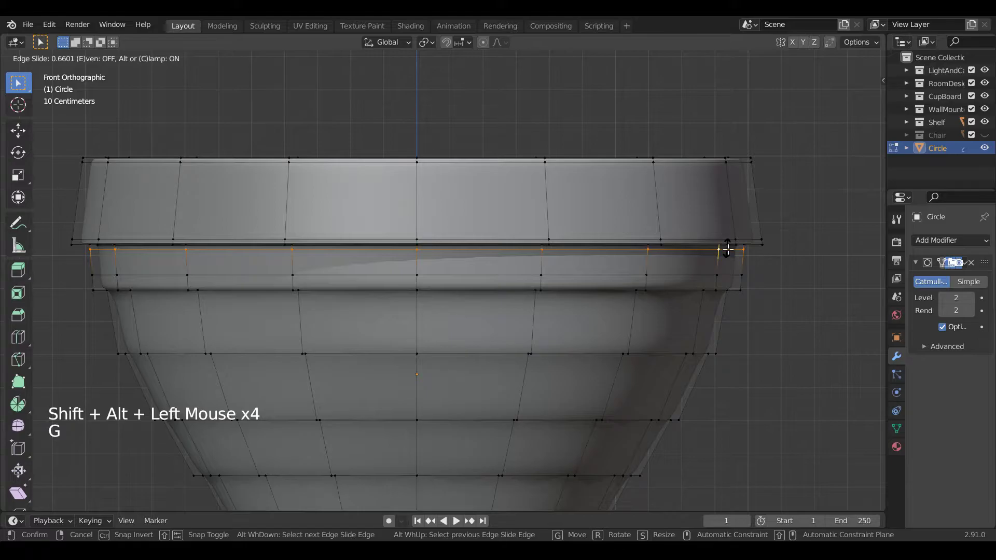
pyautogui.click(726, 248)
# Select the narrow band's lower new loop and edge-slide it down close to that band's bottom edge.
pyautogui.click(729, 277)
pyautogui.keyDown('alt'); pyautogui.keyDown('shift'); pyautogui.click(729, 276); pyautogui.keyUp('shift'); pyautogui.keyUp('alt')
pyautogui.keyDown('alt'); pyautogui.keyDown('shift'); pyautogui.click(729, 277); pyautogui.keyUp('shift'); pyautogui.keyUp('alt')
pyautogui.keyDown('alt'); pyautogui.keyDown('shift'); pyautogui.click(729, 277); pyautogui.keyUp('shift'); pyautogui.keyUp('alt')
pyautogui.keyDown('alt'); pyautogui.keyDown('shift'); pyautogui.click(730, 277); pyautogui.keyUp('shift'); pyautogui.keyUp('alt')
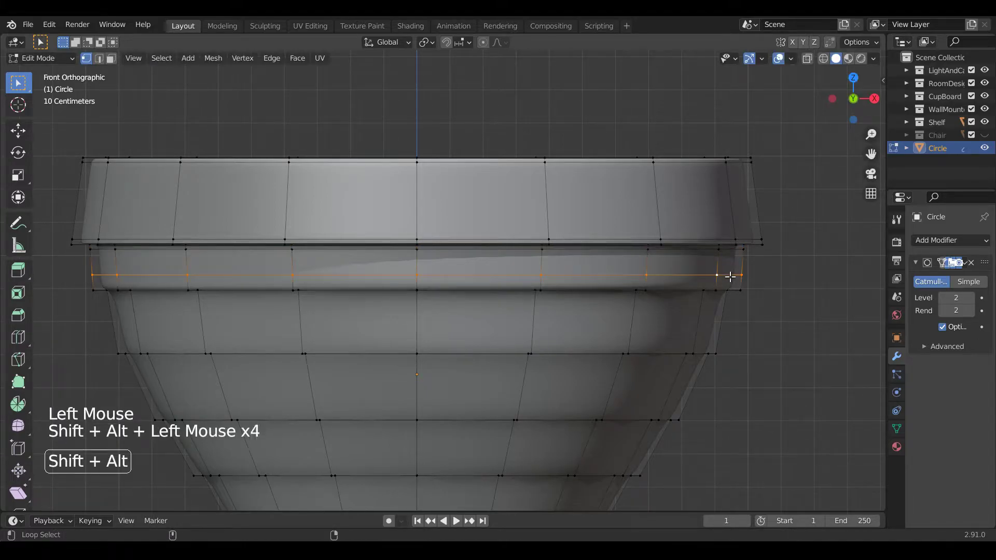
pyautogui.press('g')
pyautogui.press('g')
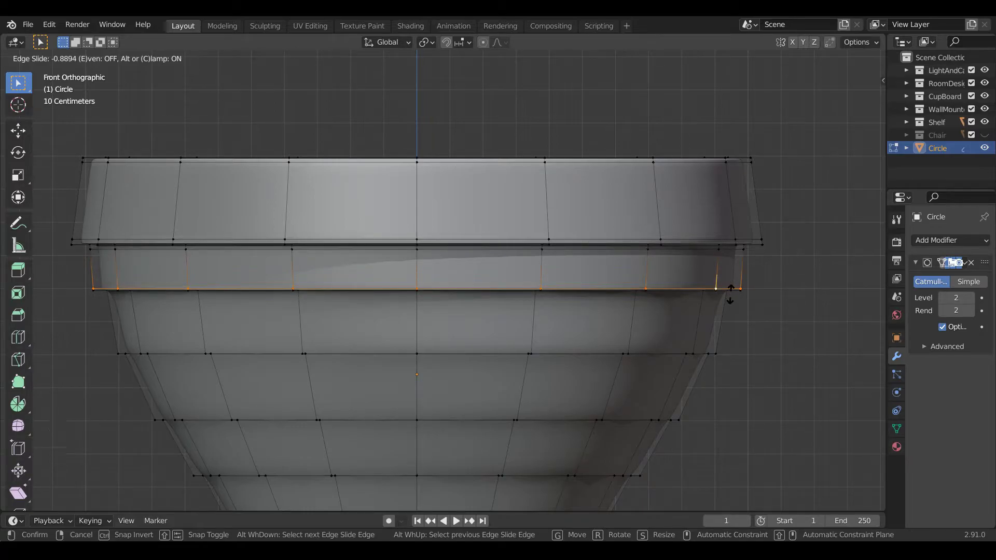
pyautogui.click(719, 312)
# Add single loop cuts to the third band from the top, one close to its bottom edge and one close to its top edge.
pyautogui.press('ctrl')
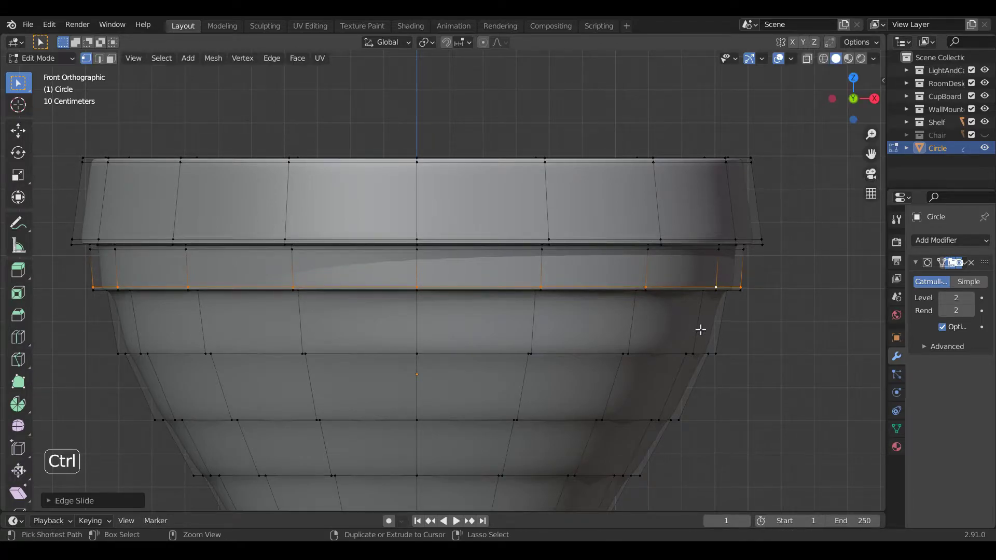
pyautogui.hotkey('ctrl', 'r')
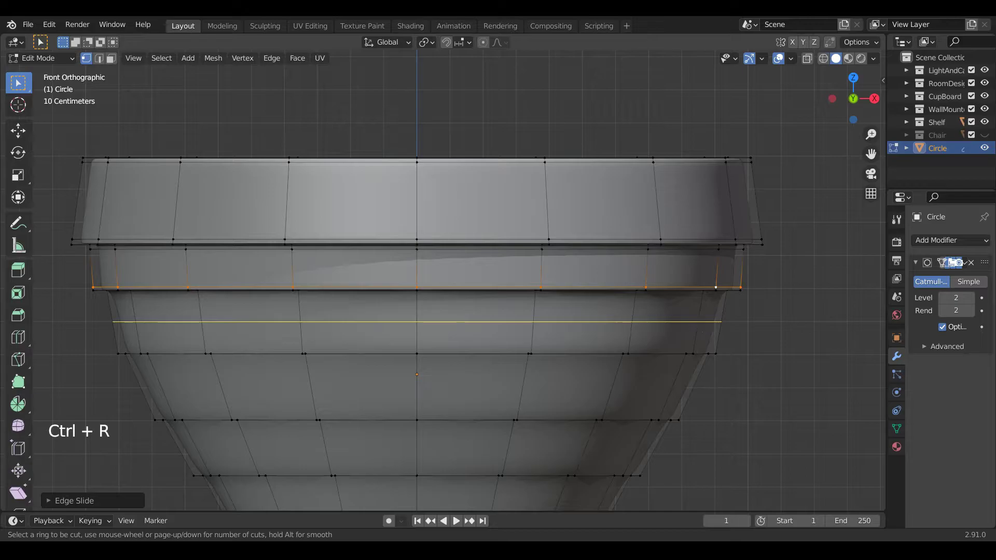
pyautogui.click(701, 328)
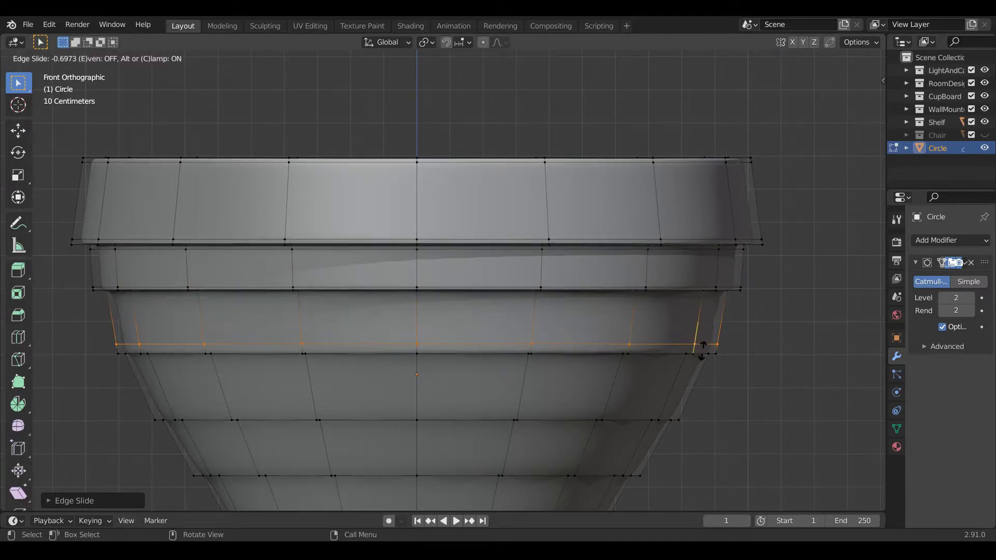
pyautogui.click(701, 358)
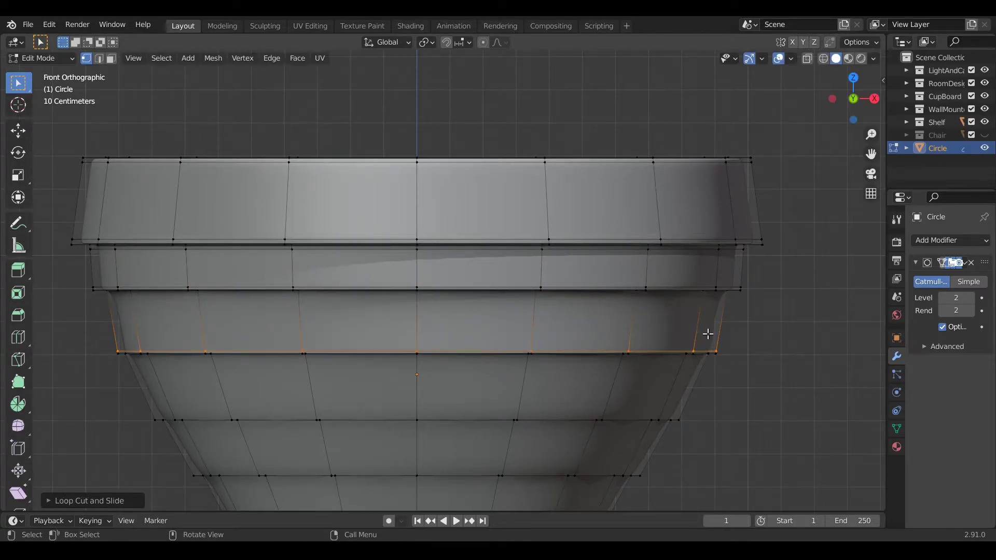
pyautogui.hotkey('ctrl', 'r')
pyautogui.click(711, 328)
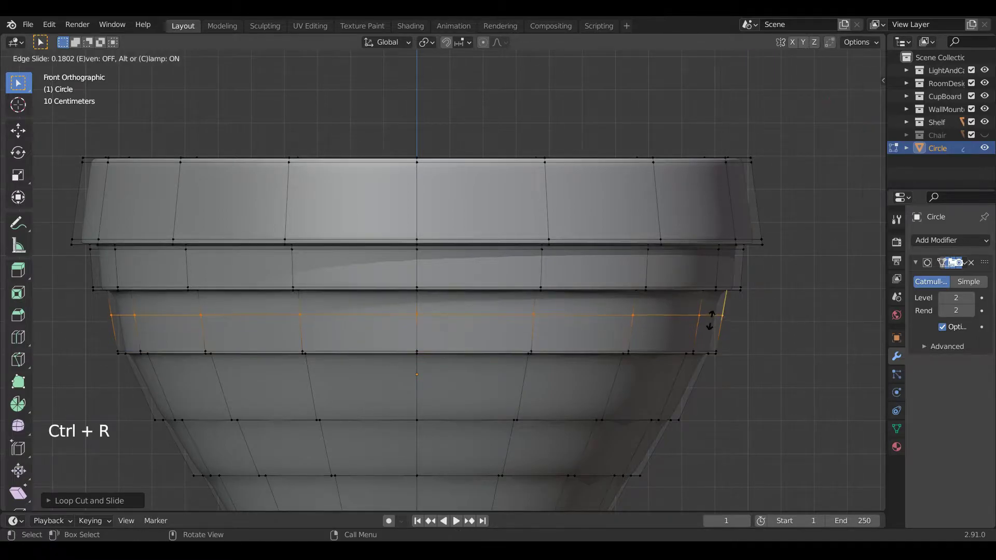
pyautogui.click(713, 303)
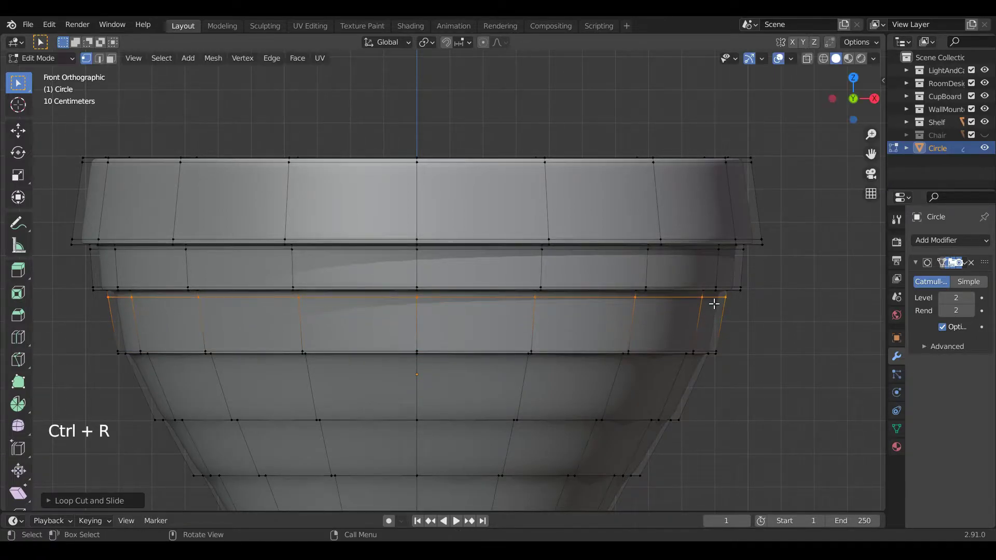
# Inspect the sharpened upper bands of the pot in Object Mode and return to the front view.
pyautogui.press('Tab')
pyautogui.scroll(-1, 713, 326)
pyautogui.moveTo(732, 332)
pyautogui.mouseDown(button='middle')
pyautogui.moveTo(667, 334)
pyautogui.moveTo(704, 362)
pyautogui.moveTo(724, 358)
pyautogui.moveTo(728, 311)
pyautogui.moveTo(714, 327)
pyautogui.mouseUp(button='middle')
pyautogui.scroll(-2, 664, 330)
pyautogui.press('KP_1')
pyautogui.scroll(3, 682, 355)
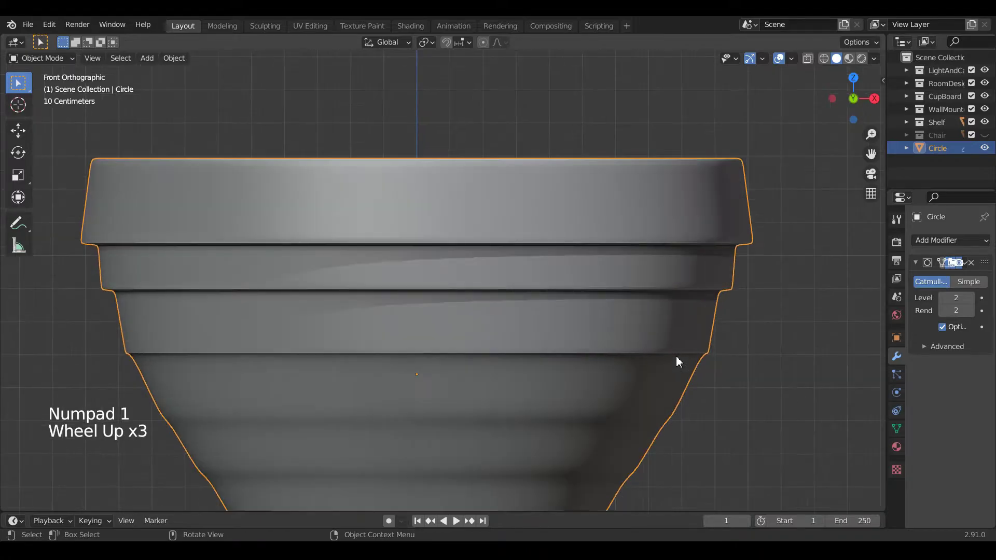
# In Edit Mode, add loop cuts close to the bottom and top edges of the fourth band from the top.
pyautogui.press('Tab')
pyautogui.keyDown('shift'); pyautogui.moveTo(674, 402); pyautogui.dragTo(674, 356, button='middle'); pyautogui.keyUp('shift')
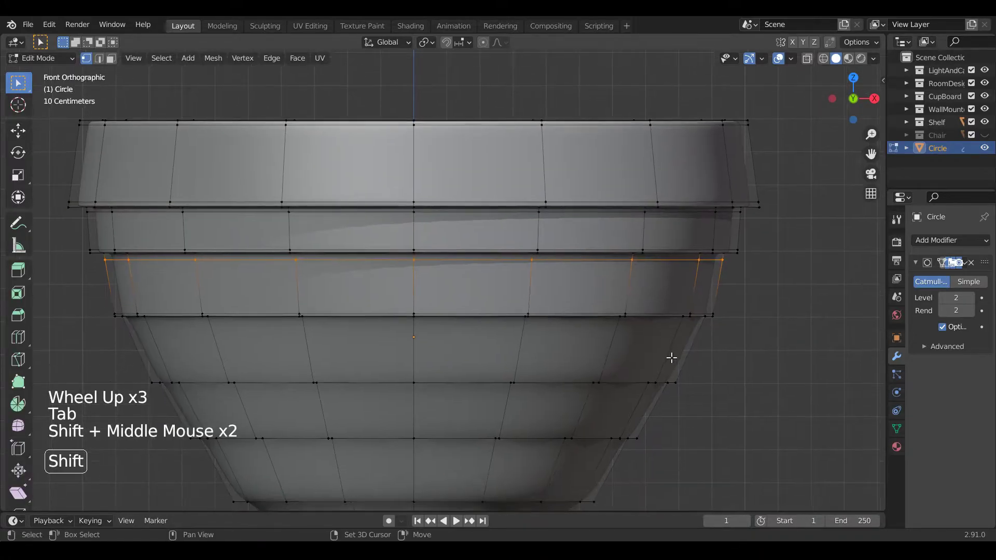
pyautogui.scroll(1, 680, 371)
pyautogui.hotkey('ctrl', 'r')
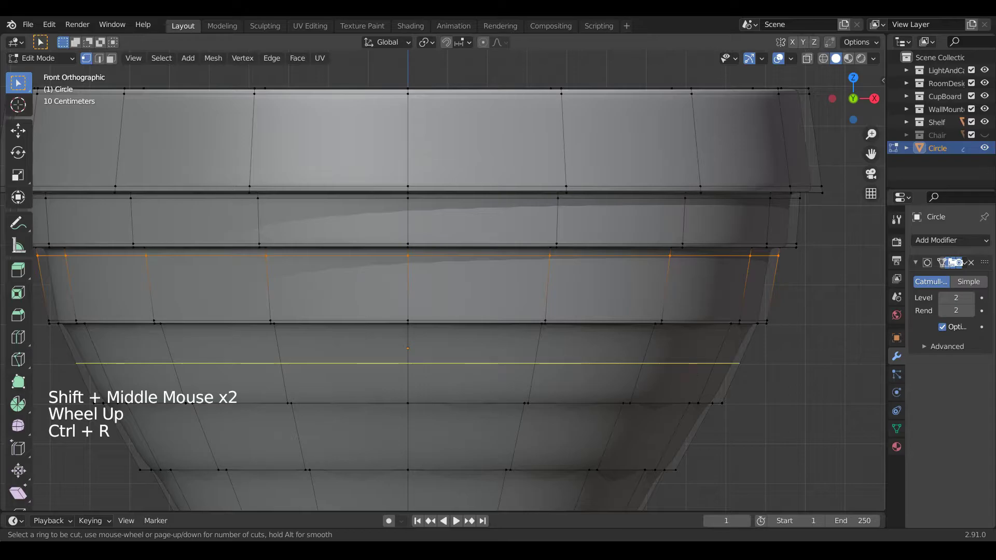
pyautogui.click(688, 388)
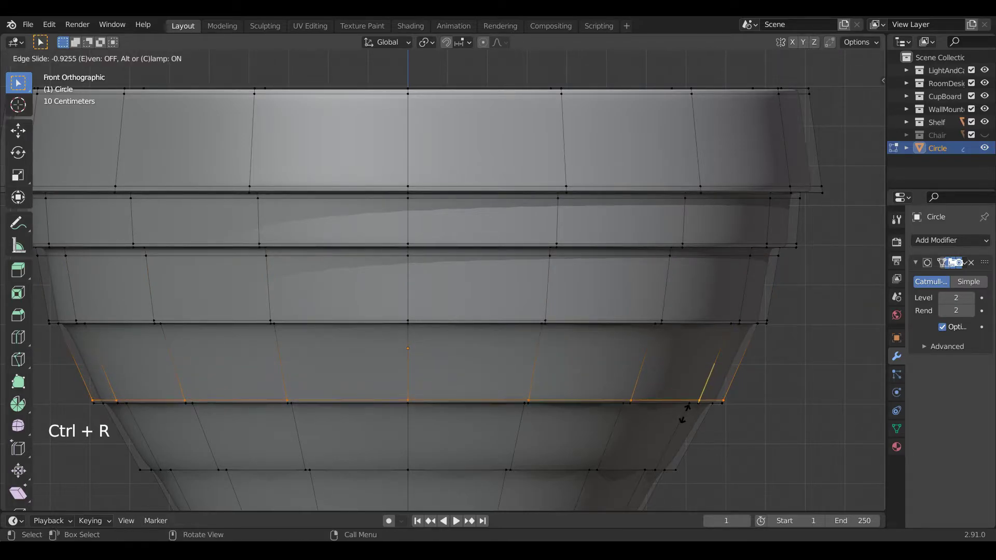
pyautogui.click(684, 413)
pyautogui.hotkey('ctrl', 'r')
pyautogui.click(708, 363)
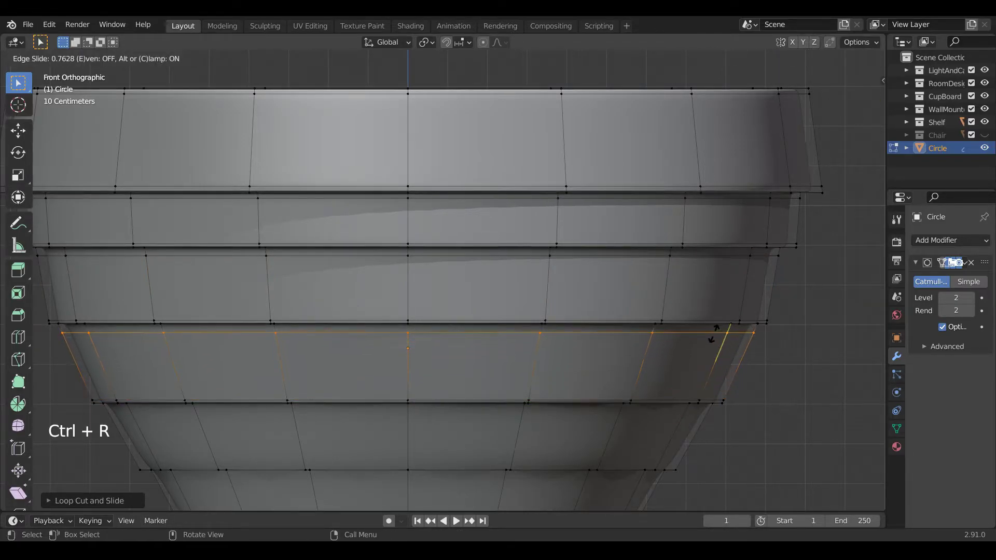
pyautogui.click(717, 337)
# Add loop cuts close to the top and bottom edges of the fifth band from the top.
pyautogui.moveTo(748, 296)
pyautogui.keyDown('shift'); pyautogui.mouseDown(button='middle')
pyautogui.moveTo(724, 349)
pyautogui.moveTo(752, 283)
pyautogui.mouseUp(button='middle'); pyautogui.keyUp('shift')
pyautogui.scroll(2, 718, 335)
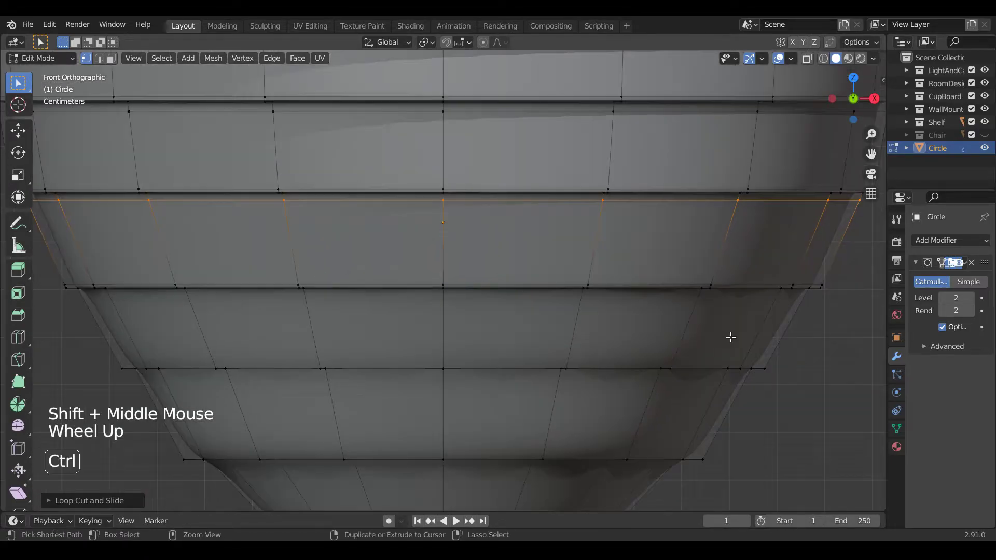
pyautogui.hotkey('ctrl', 'r')
pyautogui.click(729, 334)
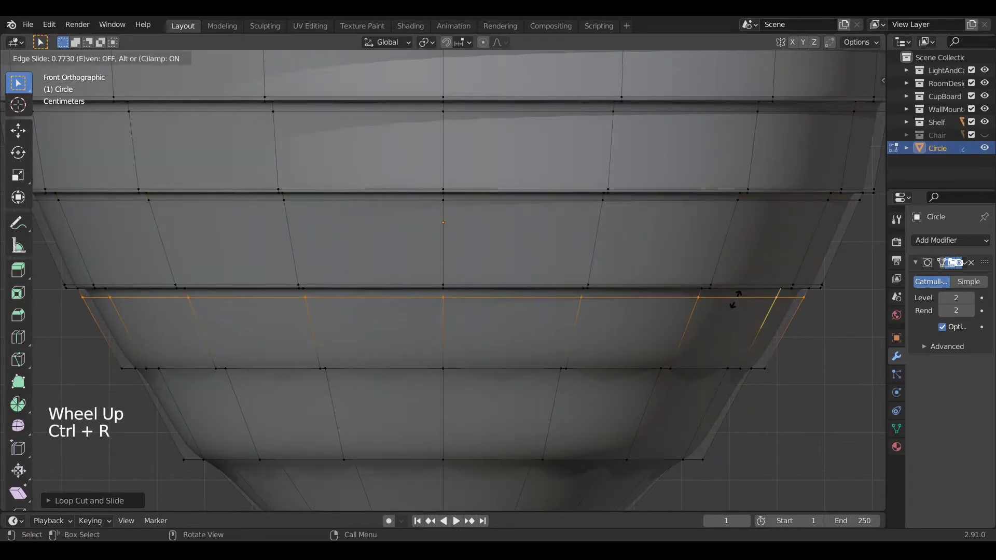
pyautogui.click(735, 299)
pyautogui.hotkey('ctrl', 'r')
pyautogui.click(747, 335)
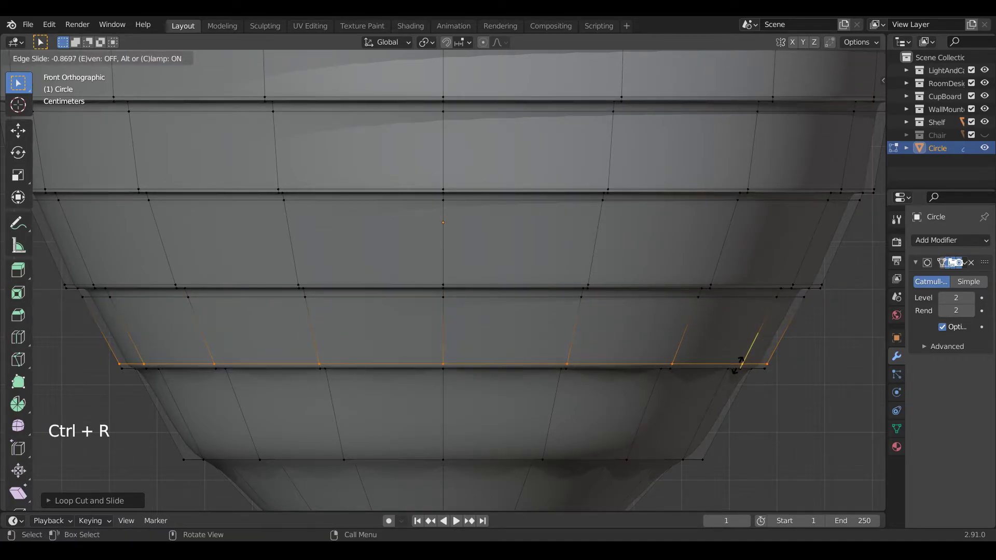
pyautogui.click(739, 366)
# Add a loop cut close to the bottom edge of the second band from the bottom.
pyautogui.keyDown('shift'); pyautogui.moveTo(675, 430); pyautogui.dragTo(718, 298, button='middle'); pyautogui.keyUp('shift')
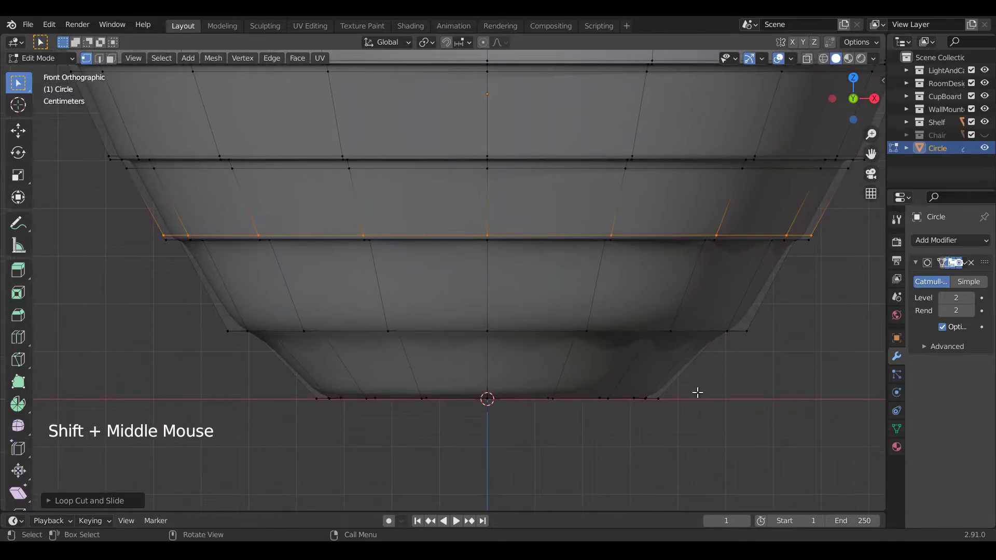
pyautogui.scroll(1, 700, 390)
pyautogui.press('Tab')
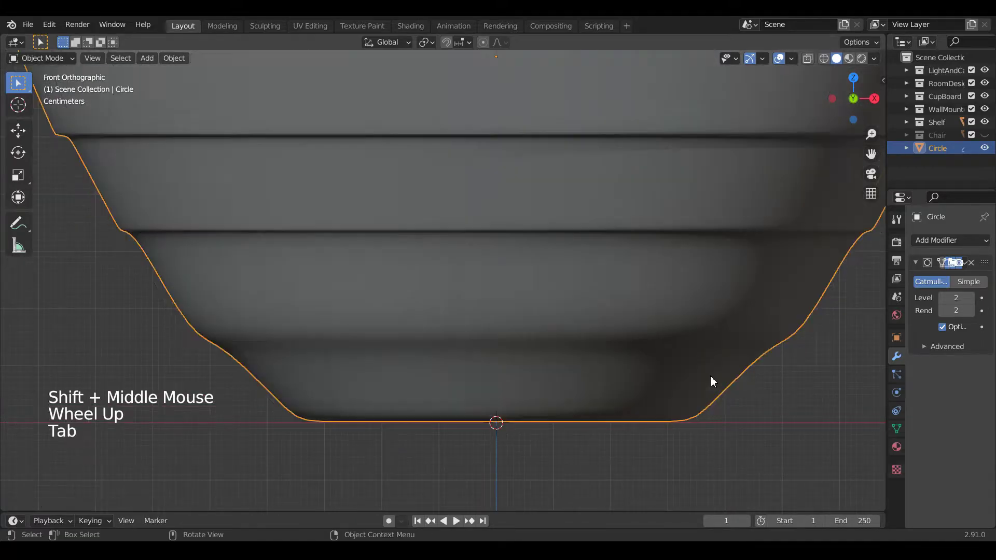
pyautogui.scroll(-1, 711, 372)
pyautogui.press('Tab')
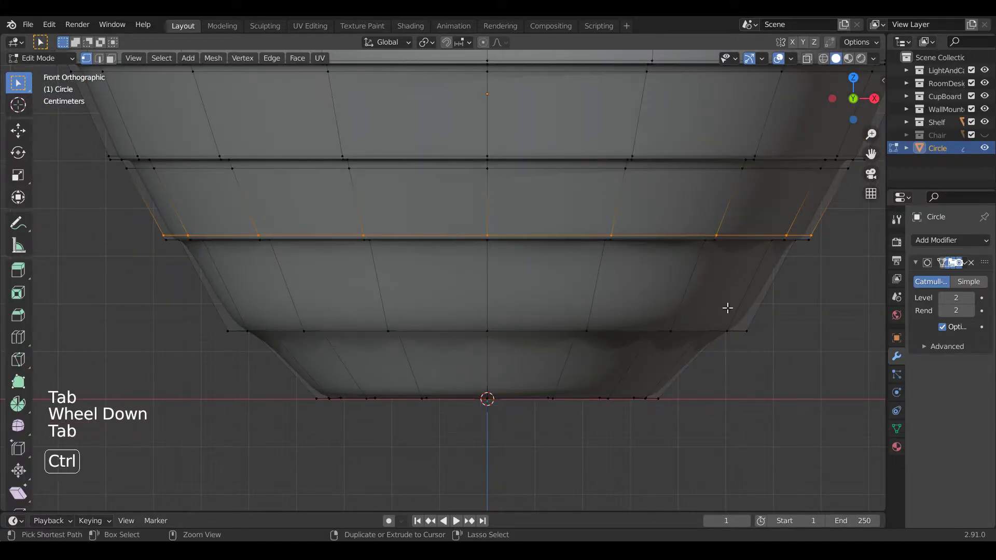
pyautogui.hotkey('ctrl', 'r')
pyautogui.click(726, 310)
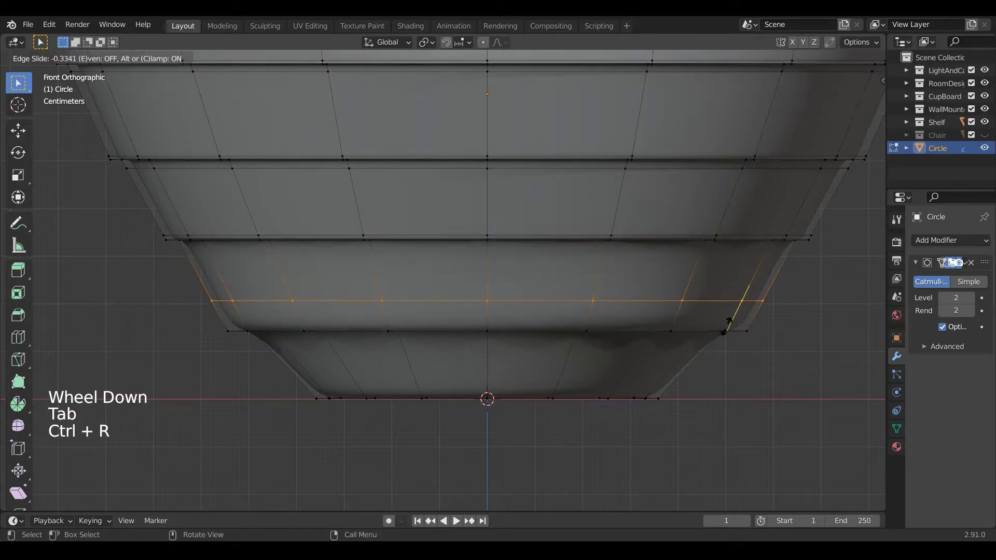
pyautogui.click(721, 355)
pyautogui.press('Tab')
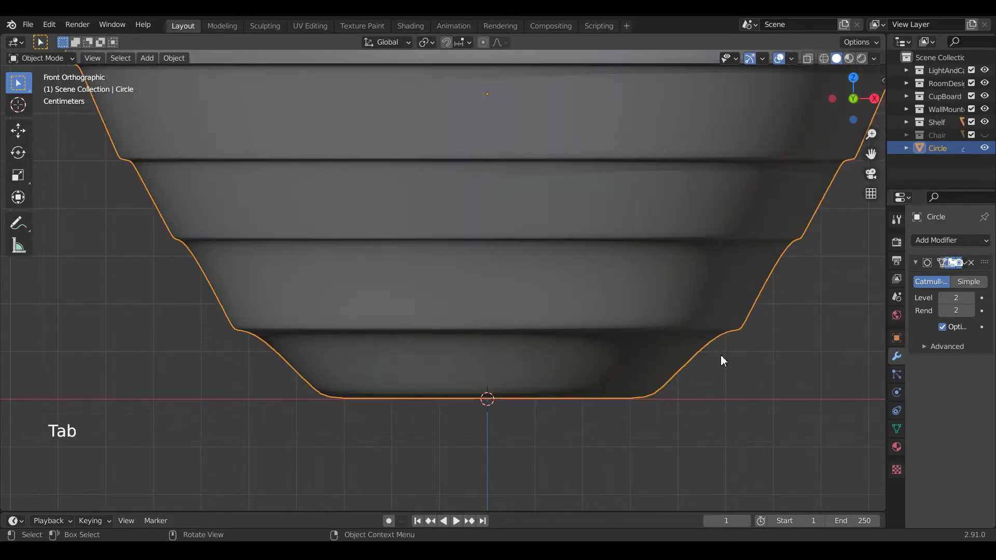
# Add a loop cut to the lowest band, close to the pot's base, and return to Object Mode.
pyautogui.press('Tab')
pyautogui.hotkey('ctrl', 'r')
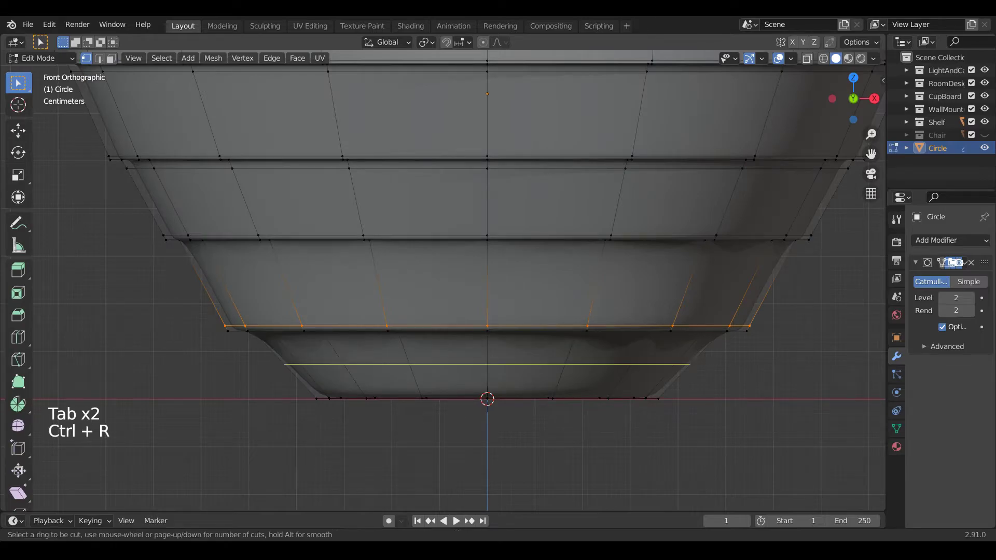
pyautogui.click(693, 363)
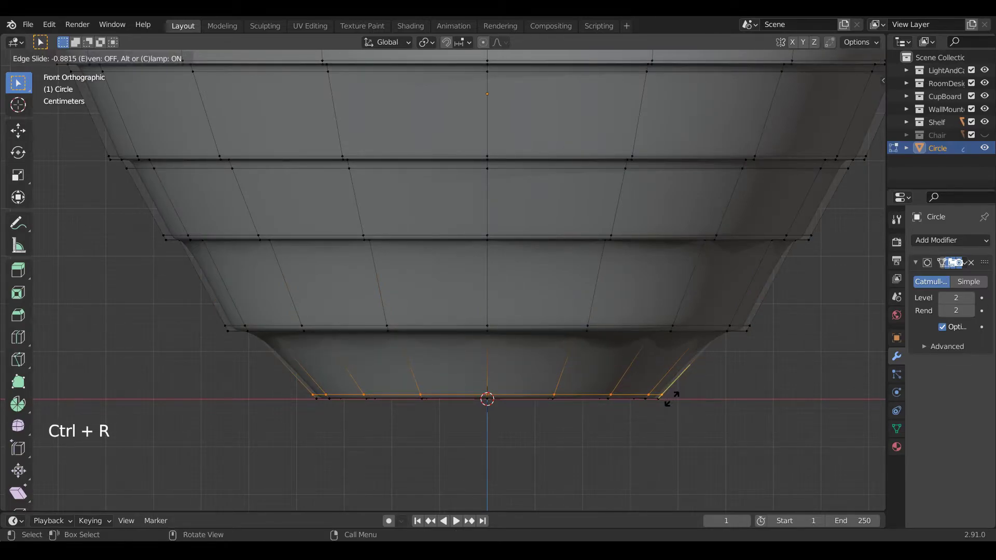
pyautogui.click(673, 399)
pyautogui.press('Tab')
pyautogui.scroll(-4, 676, 382)
pyautogui.keyDown('shift'); pyautogui.moveTo(683, 287); pyautogui.dragTo(652, 331, button='middle'); pyautogui.keyUp('shift')
pyautogui.scroll(-2, 612, 349)
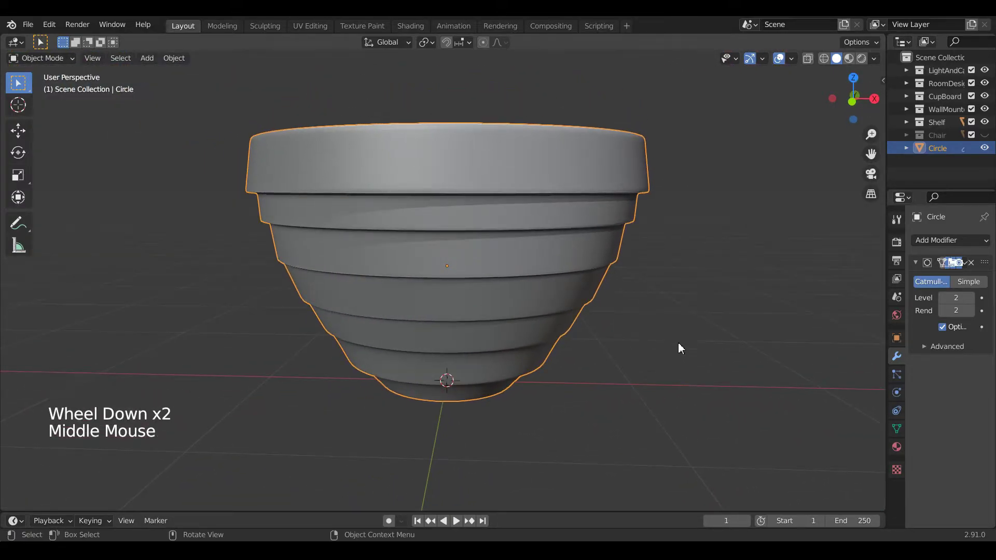
# Enter Edit Mode with the pot's interior in view and turn off the Subdivision modifier's viewport display.
pyautogui.moveTo(885, 334); pyautogui.dragTo(979, 332)
pyautogui.scroll(-2, 776, 313)
pyautogui.moveTo(776, 313); pyautogui.dragTo(676, 329, button='middle')
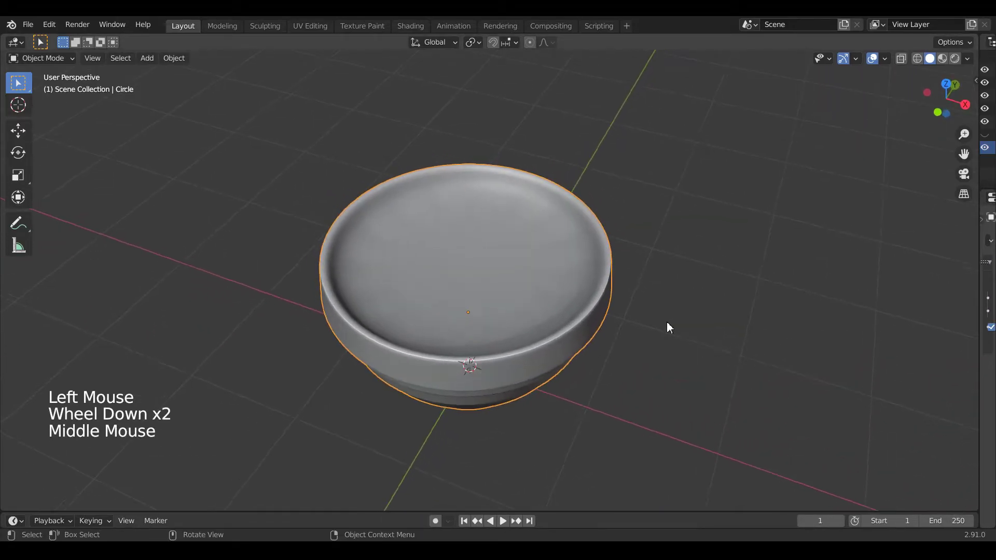
pyautogui.scroll(4, 647, 310)
pyautogui.press('Tab')
pyautogui.scroll(-1, 647, 310)
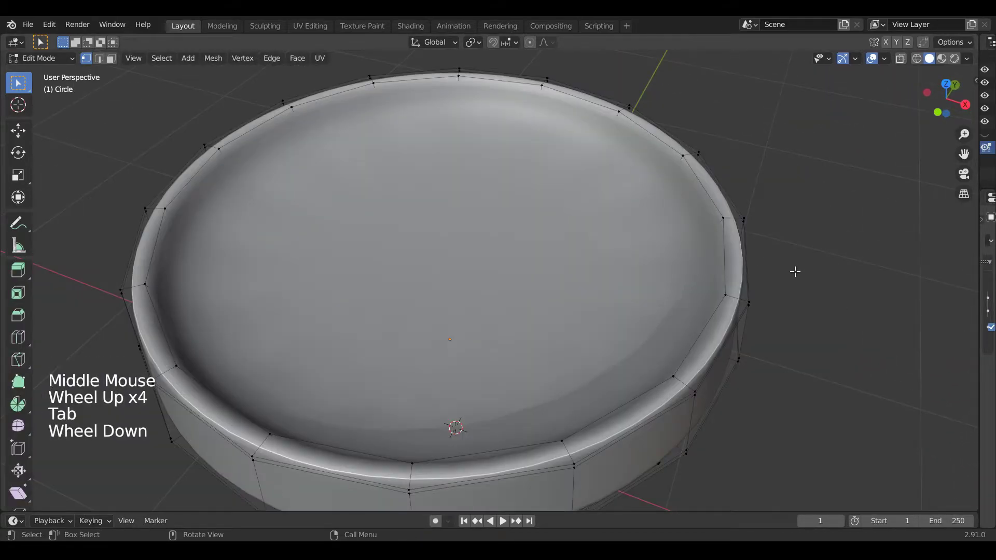
pyautogui.moveTo(977, 342); pyautogui.dragTo(878, 304)
pyautogui.click(949, 263)
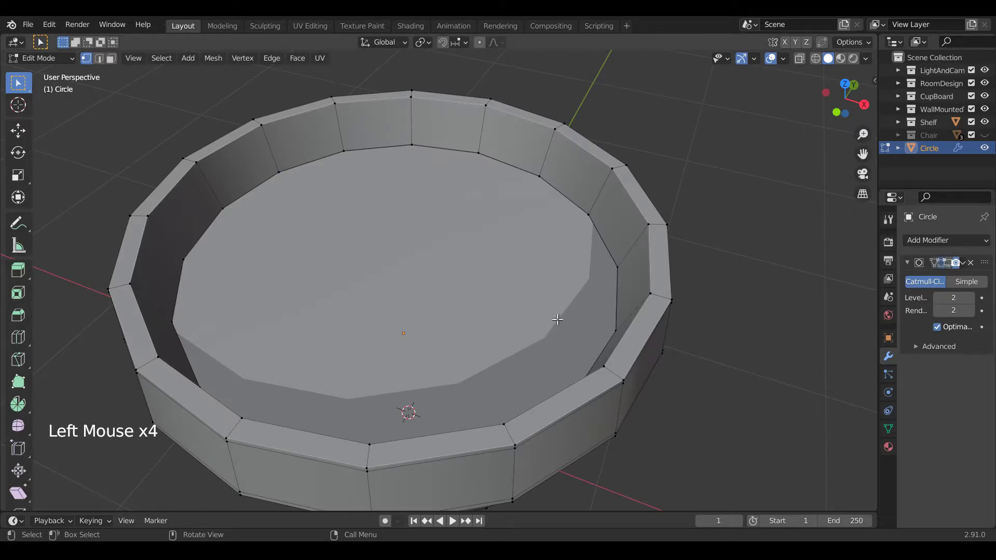
# Inset the pot's inner floor face by about 0.016 and show the subdivided result in Object Mode.
pyautogui.press('i')
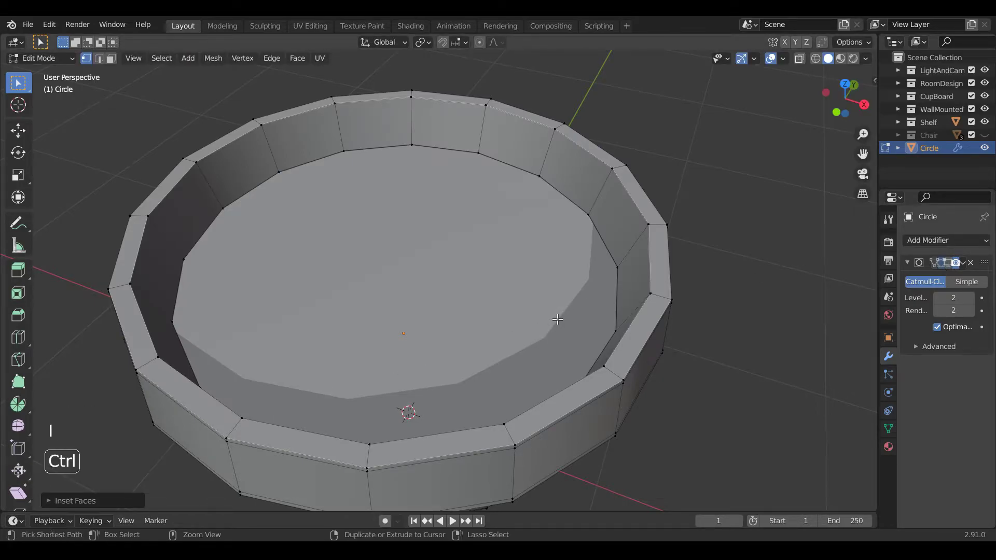
pyautogui.hotkey('ctrl', 'z')
pyautogui.press('3')
pyautogui.click(558, 309)
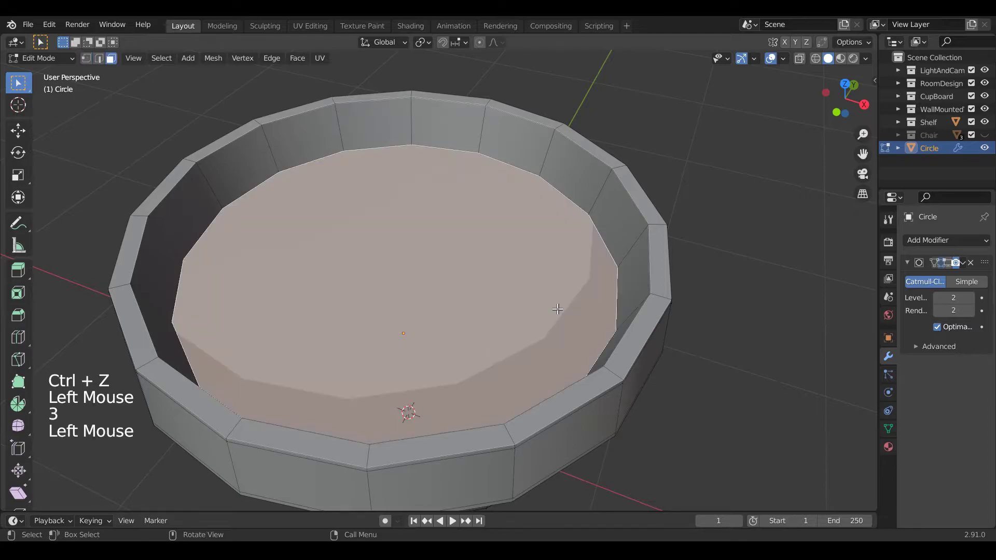
pyautogui.press('i')
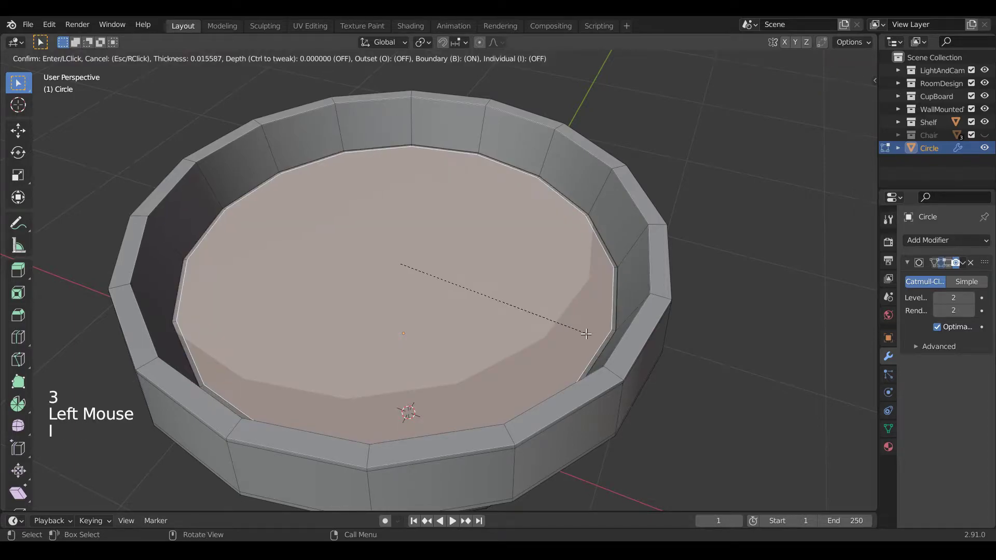
pyautogui.click(586, 333)
pyautogui.press('Tab')
pyautogui.moveTo(585, 338); pyautogui.dragTo(858, 311, button='middle')
pyautogui.click(945, 263)
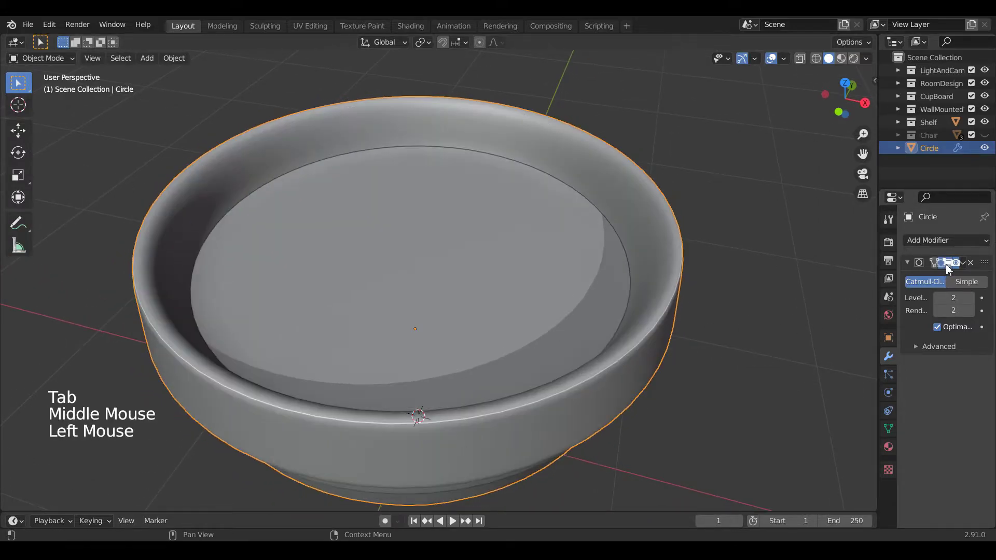
# With the subdivision display off, add a loop cut to the inner wall close to the rim, and show the smoothed pot.
pyautogui.click(945, 264)
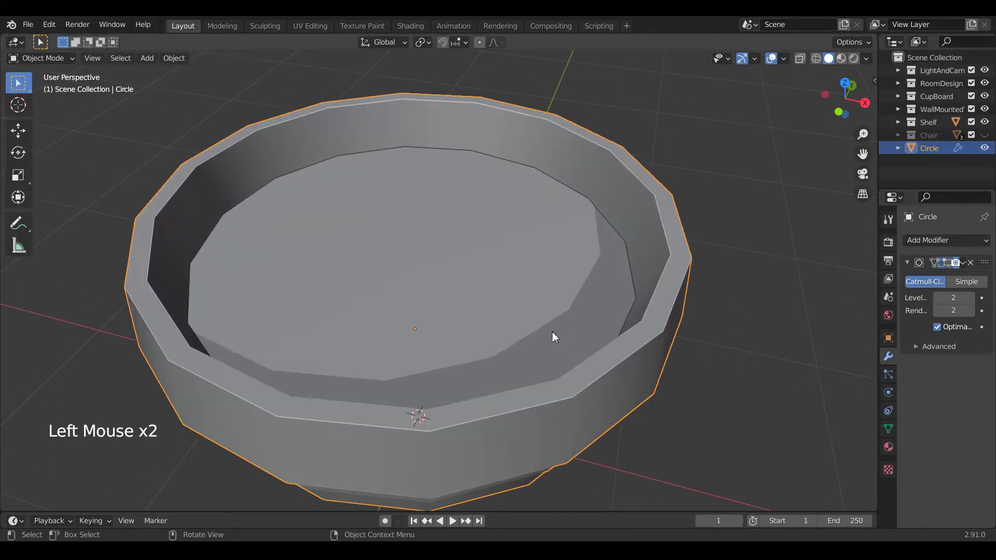
pyautogui.moveTo(554, 338); pyautogui.dragTo(587, 327, button='middle')
pyautogui.press('Tab')
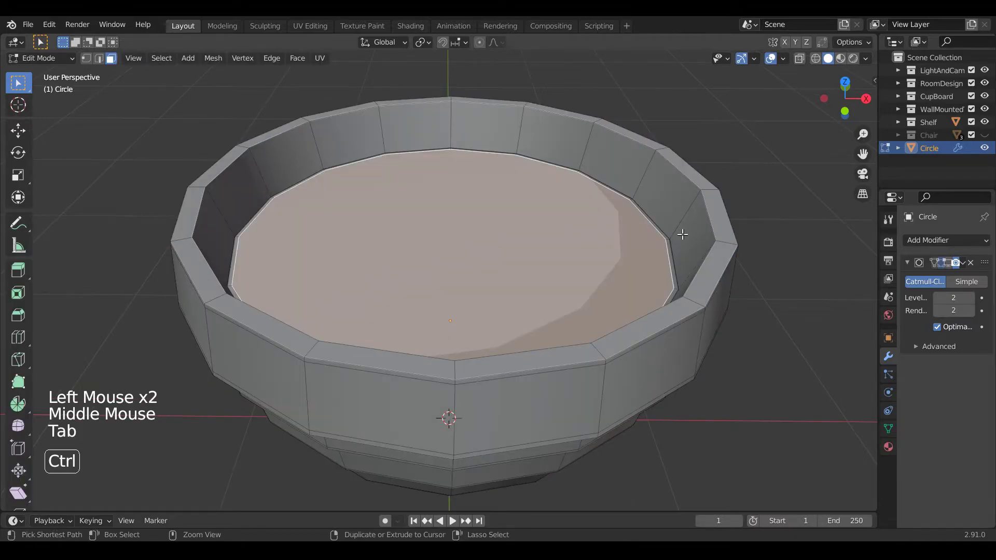
pyautogui.hotkey('ctrl', 'r')
pyautogui.moveTo(683, 225); pyautogui.dragTo(702, 218)
pyautogui.press('Tab')
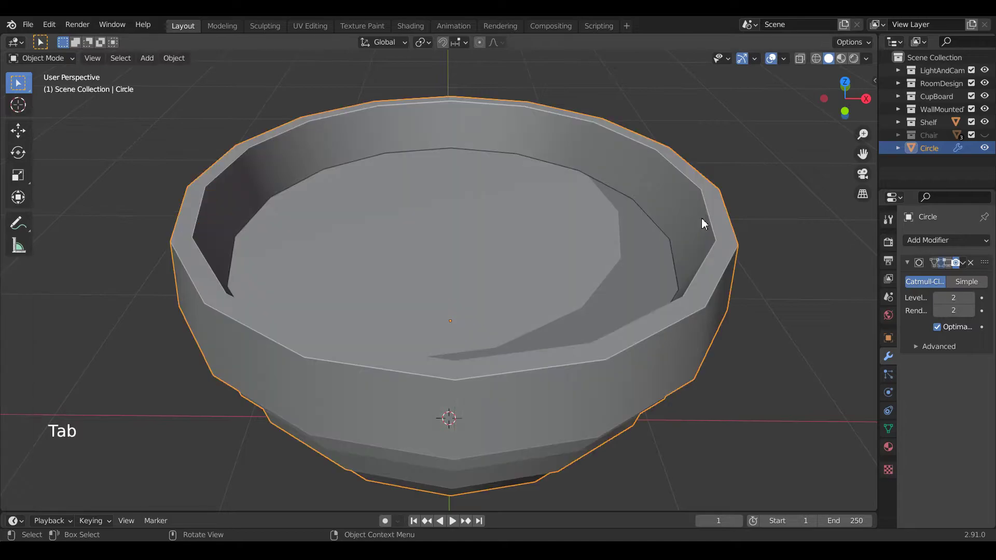
pyautogui.click(947, 264)
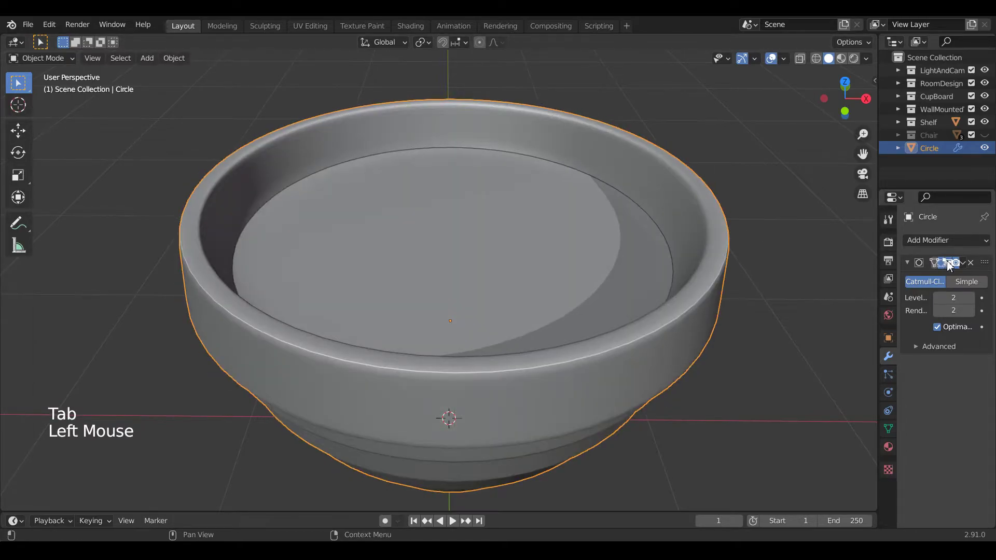
pyautogui.moveTo(676, 244); pyautogui.dragTo(618, 262, button='middle')
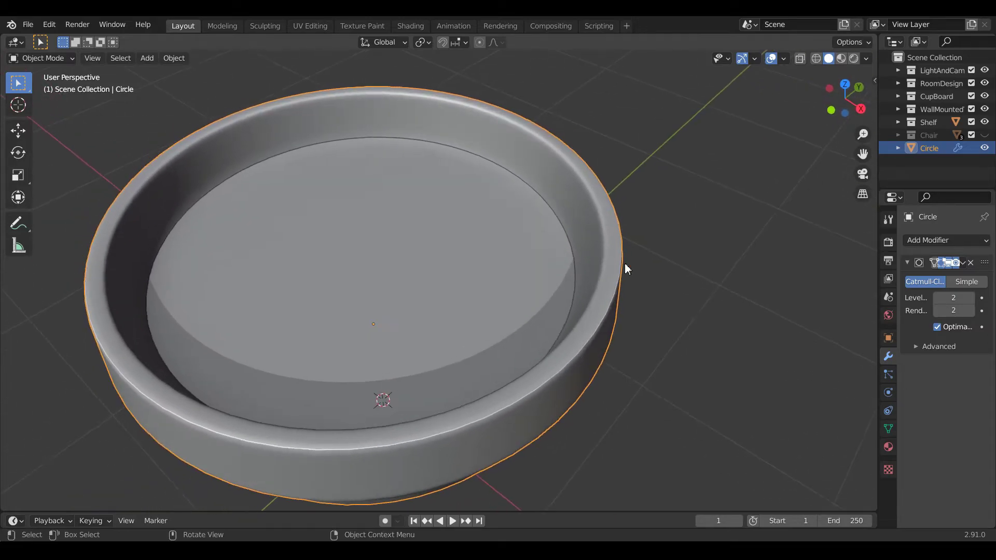
# With the subdivision display off, add a loop cut to the inner wall close to the floor, and check the smoothed pot.
pyautogui.click(947, 264)
pyautogui.press('Tab')
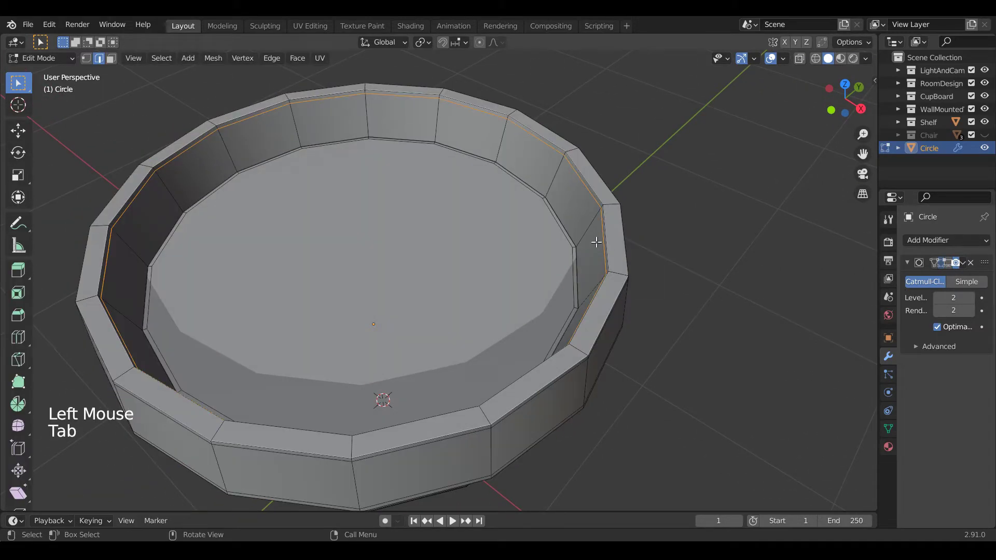
pyautogui.hotkey('ctrl', 'r')
pyautogui.click(592, 240)
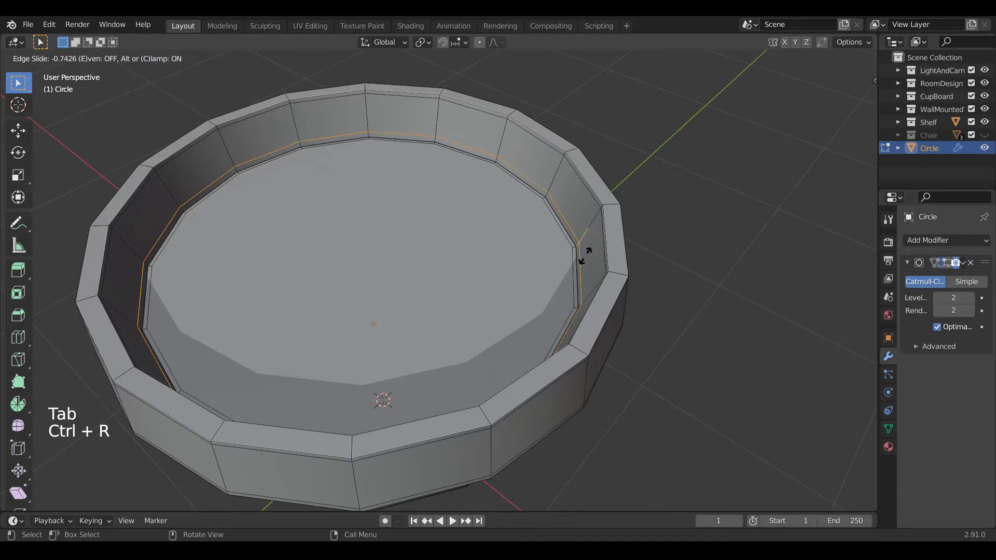
pyautogui.click(584, 255)
pyautogui.press('Tab')
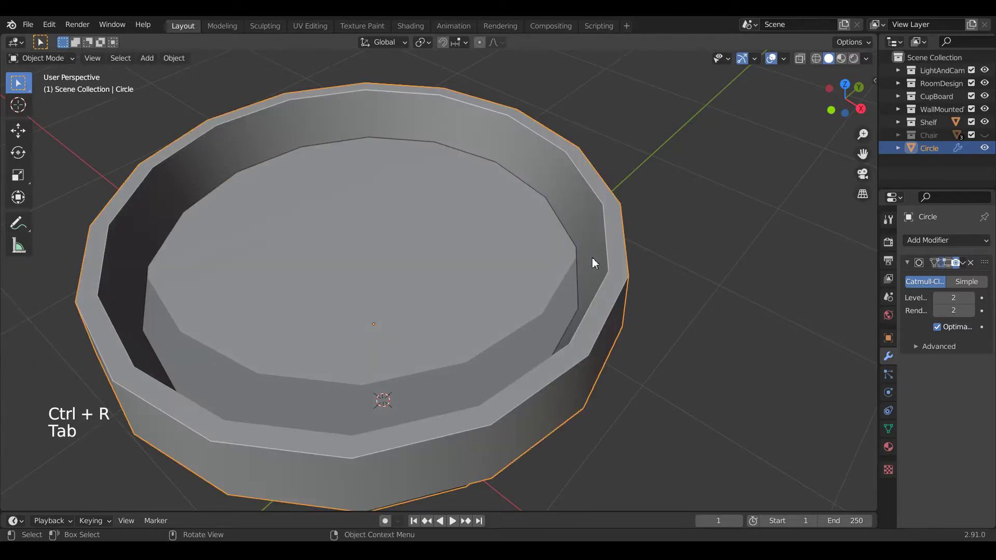
pyautogui.click(947, 263)
pyautogui.moveTo(640, 316); pyautogui.dragTo(576, 365, button='middle')
pyautogui.scroll(-2, 659, 273)
pyautogui.press('KP_1')
pyautogui.click(574, 369)
pyautogui.click(832, 342)
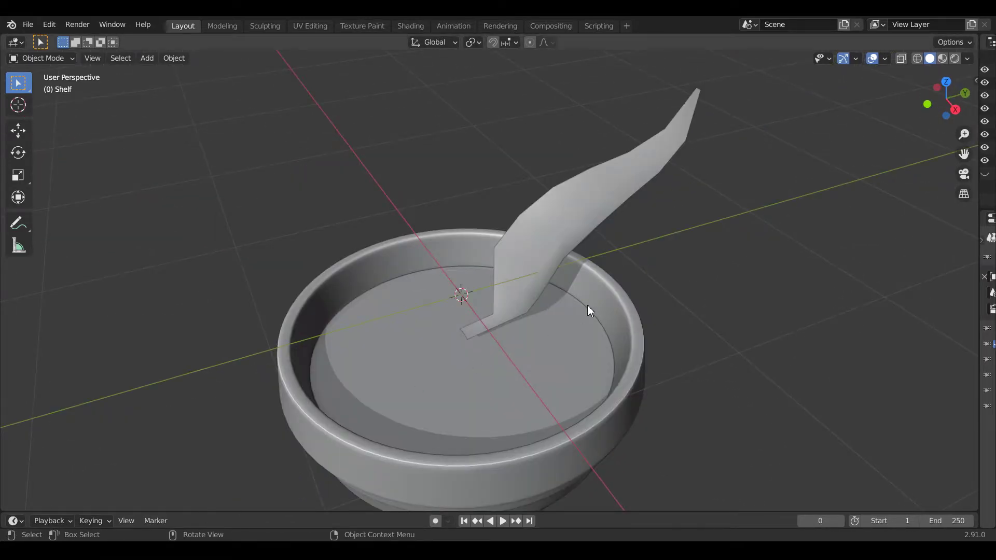
# Duplicate the leaf and rotate the copy around the Z axis to the opposite side of the pot.
pyautogui.click(578, 218)
pyautogui.hotkey('shift', 'd')
pyautogui.press('r')
pyautogui.hotkey('shift', 'z')
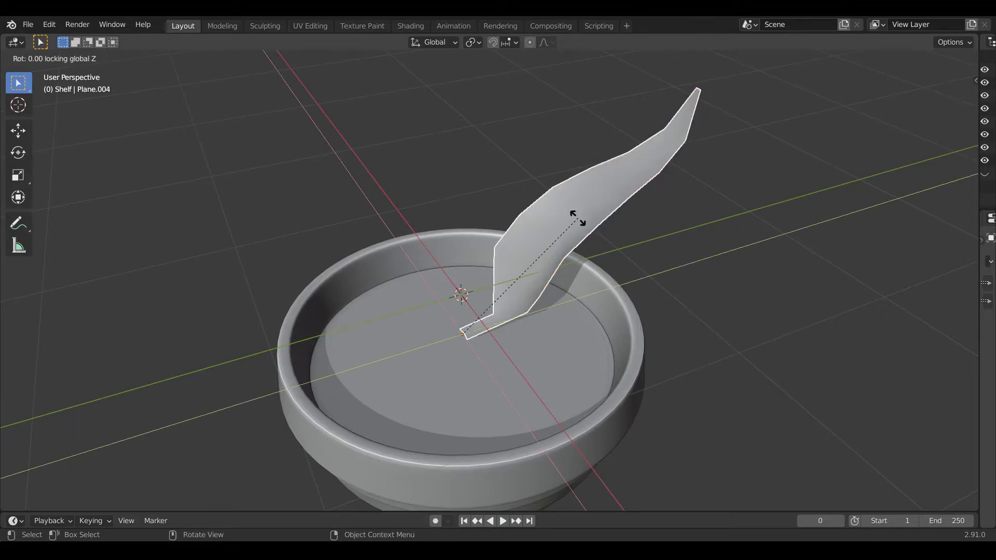
pyautogui.click(380, 384)
# In the right view with X-ray on, move the duplicate leaf's tip about 0.21 m inward and 0.12 m up with proportional editing.
pyautogui.moveTo(941, 111); pyautogui.dragTo(961, 102)
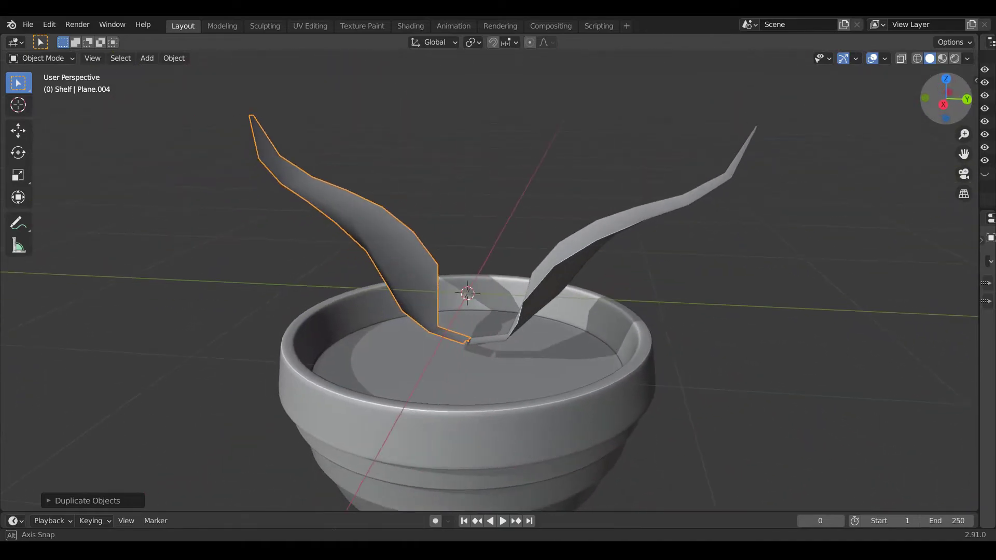
pyautogui.press('KP_1')
pyautogui.press('KP_3')
pyautogui.press('Tab')
pyautogui.moveTo(192, 117); pyautogui.dragTo(266, 155)
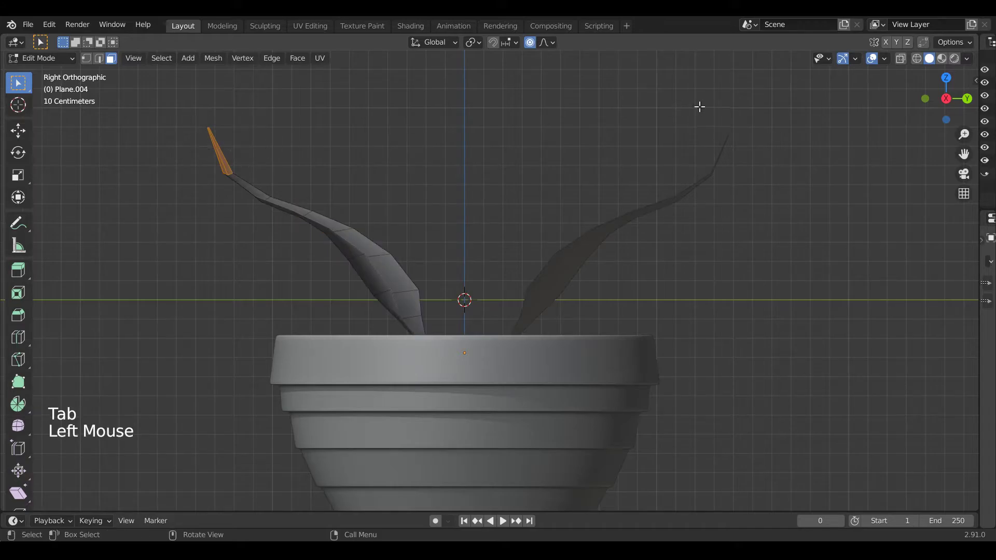
pyautogui.click(901, 58)
pyautogui.scroll(-1, 436, 122)
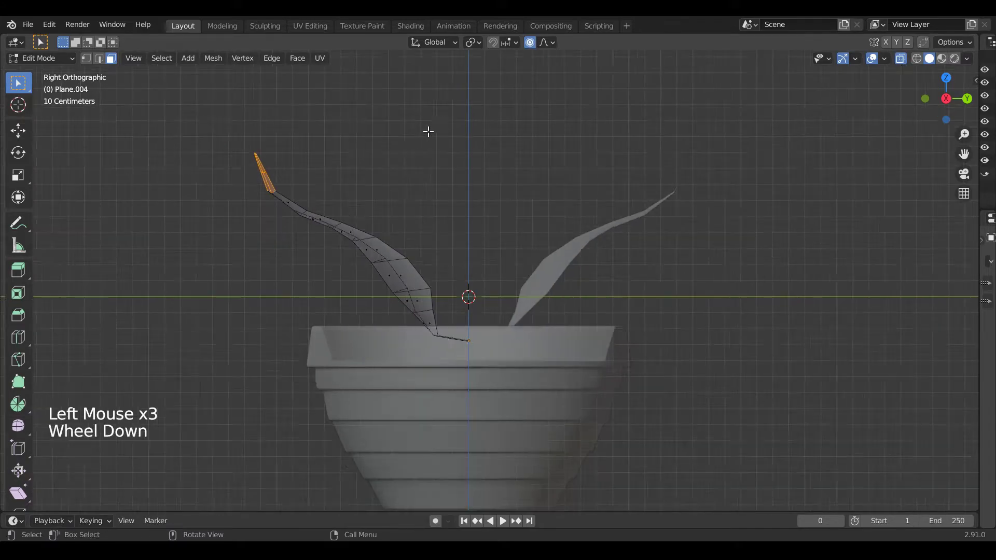
pyautogui.press('g')
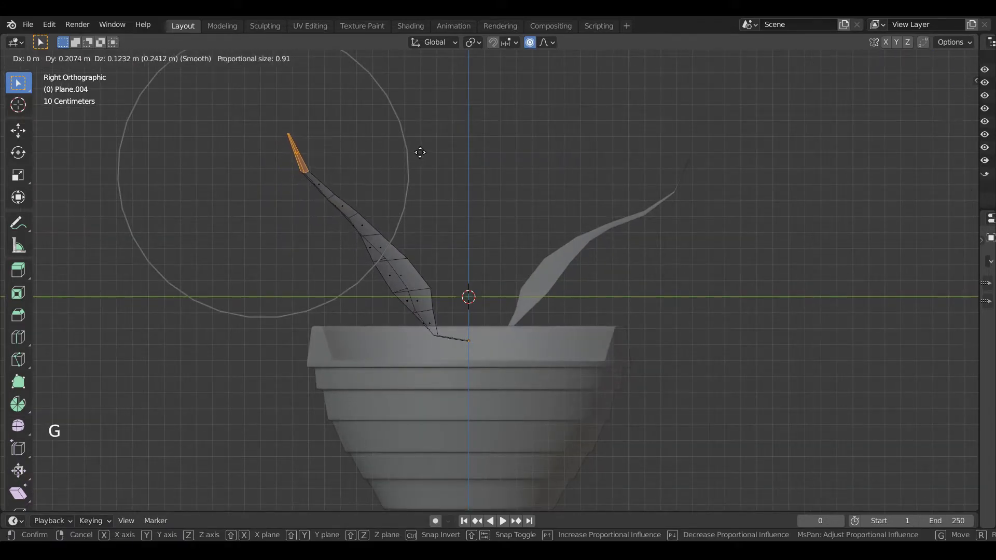
pyautogui.click(420, 152)
# Select the duplicate leaf's middle vertices and raise them about 0.20 m with proportional editing.
pyautogui.moveTo(335, 264); pyautogui.dragTo(453, 252)
pyautogui.press('1')
pyautogui.moveTo(349, 254); pyautogui.dragTo(460, 274)
pyautogui.press('g')
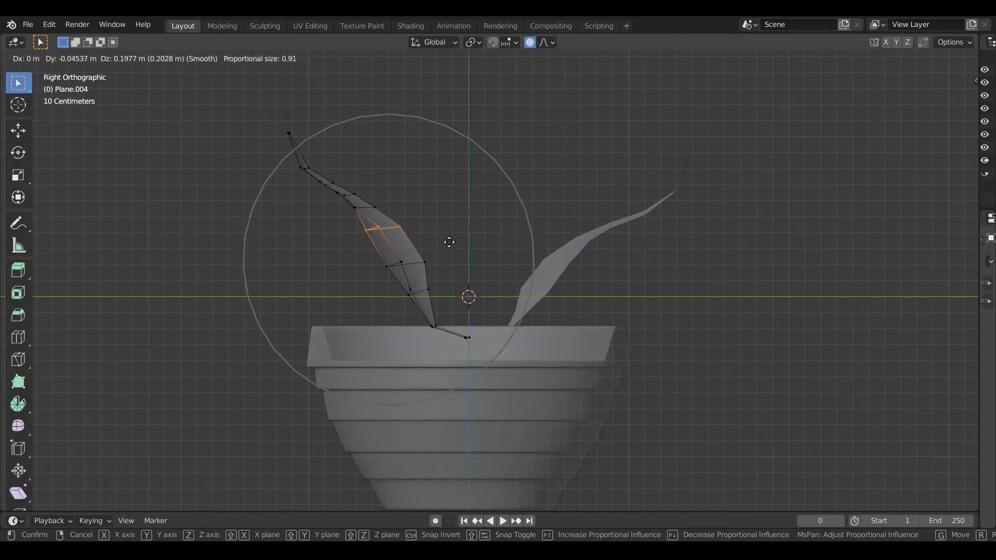
pyautogui.click(449, 242)
# Move the duplicate leaf's tip vertices slightly farther inward and up with a wider proportional influence.
pyautogui.moveTo(252, 115); pyautogui.dragTo(318, 158)
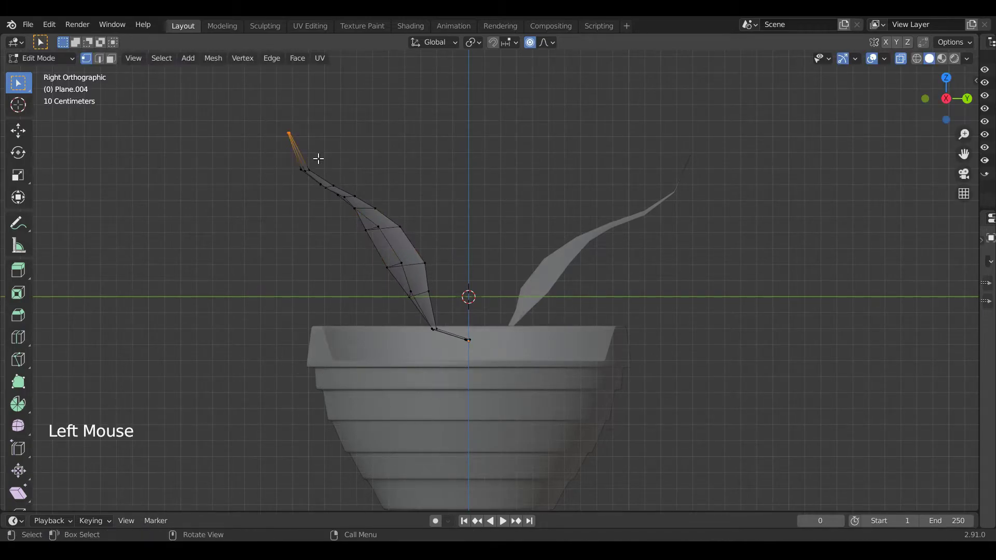
pyautogui.press('g')
pyautogui.scroll(-4, 332, 152)
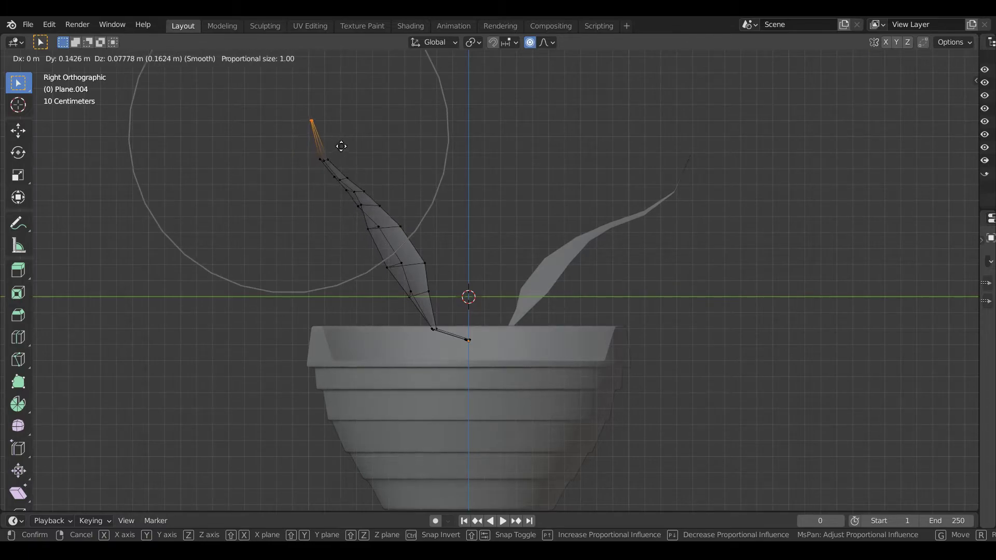
pyautogui.click(335, 150)
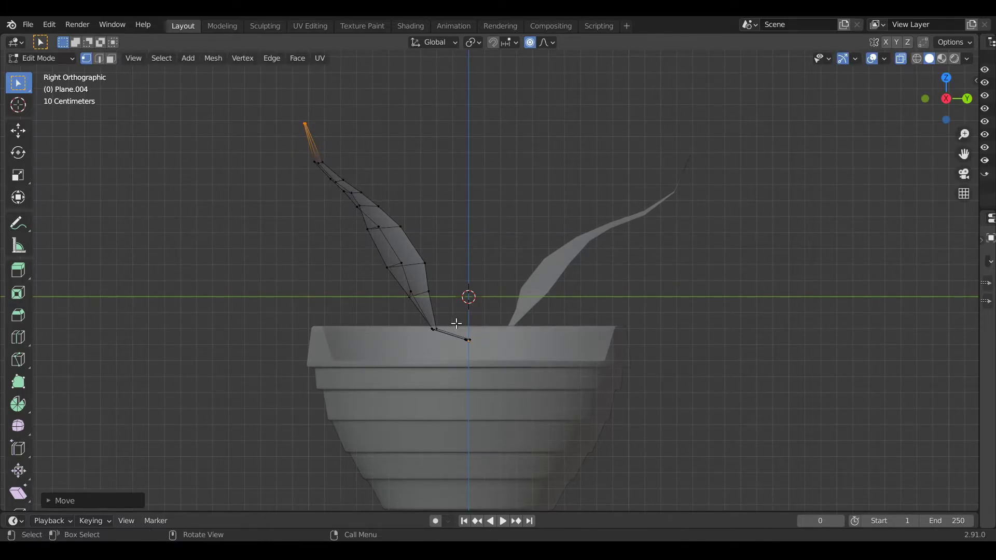
# Lower only the inner end of the duplicate leaf's base inside the pot and return to Object Mode.
pyautogui.click(468, 340)
pyautogui.press('g')
pyautogui.click(477, 361)
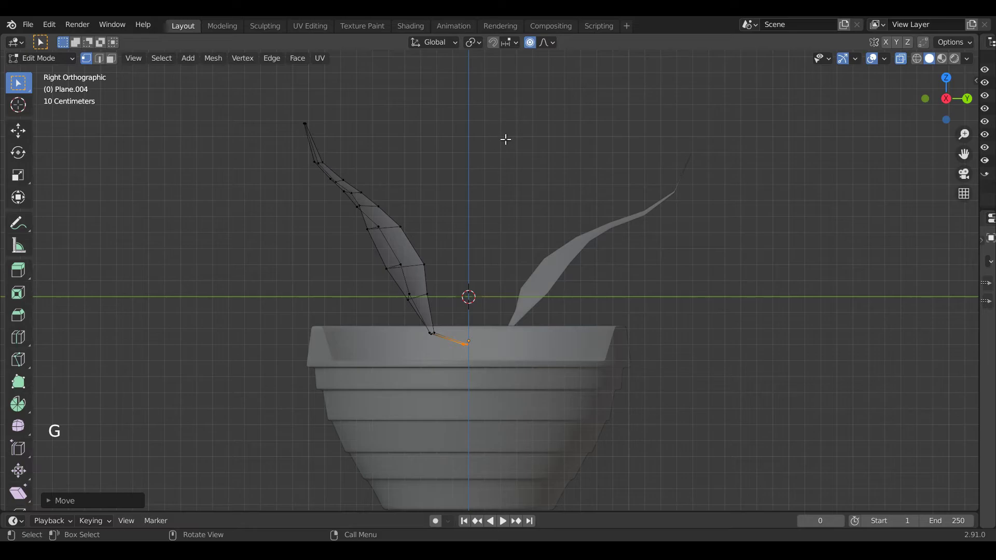
pyautogui.hotkey('ctrl', 'z')
pyautogui.click(497, 239)
pyautogui.press('g')
pyautogui.press('Tab')
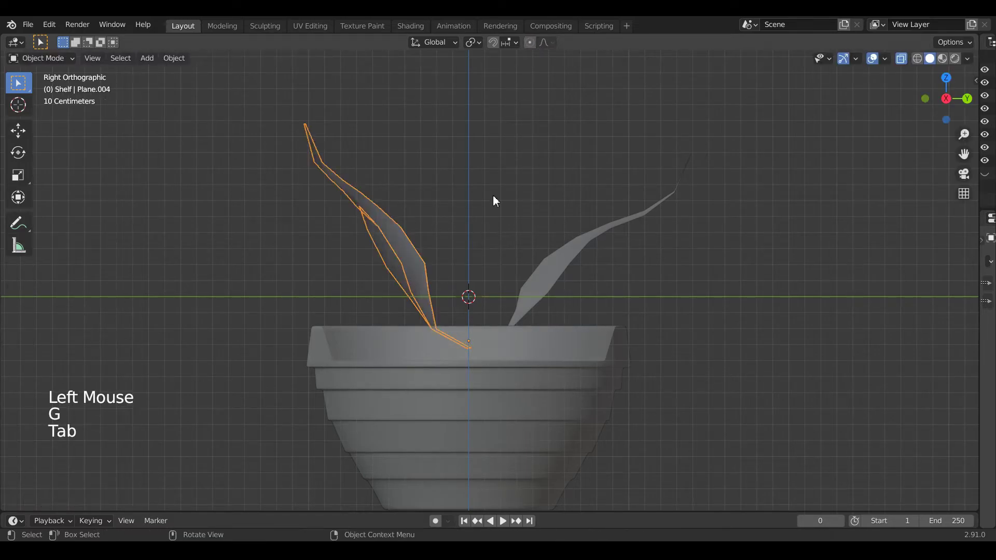
# Turn off X-ray, select the original leaf, and scale it down to about 0.80.
pyautogui.moveTo(934, 108); pyautogui.dragTo(977, 158)
pyautogui.click(901, 61)
pyautogui.moveTo(933, 108); pyautogui.dragTo(893, 60)
pyautogui.click(649, 210)
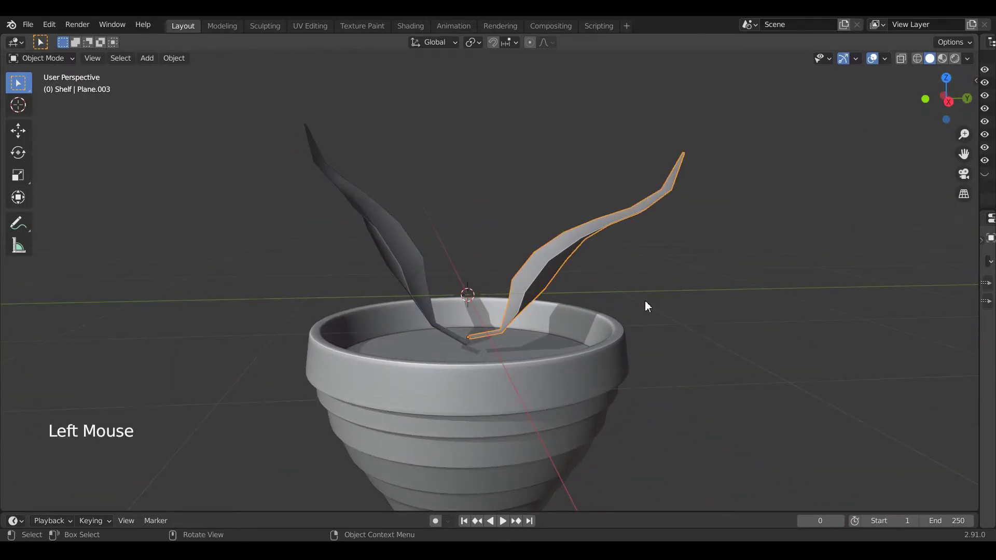
pyautogui.press('s')
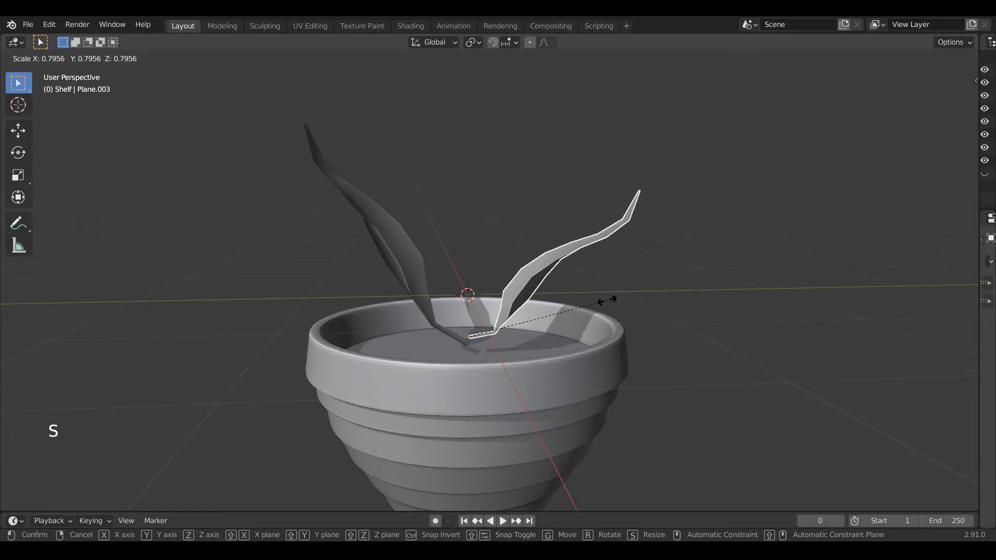
pyautogui.click(611, 300)
# Select the original leaf's lower cross row in Edit Mode and widen it along X with proportional editing at about 1.10 influence size.
pyautogui.moveTo(928, 104)
pyautogui.mouseDown()
pyautogui.moveTo(933, 134)
pyautogui.moveTo(928, 98)
pyautogui.moveTo(934, 135)
pyautogui.moveTo(929, 109)
pyautogui.mouseUp()
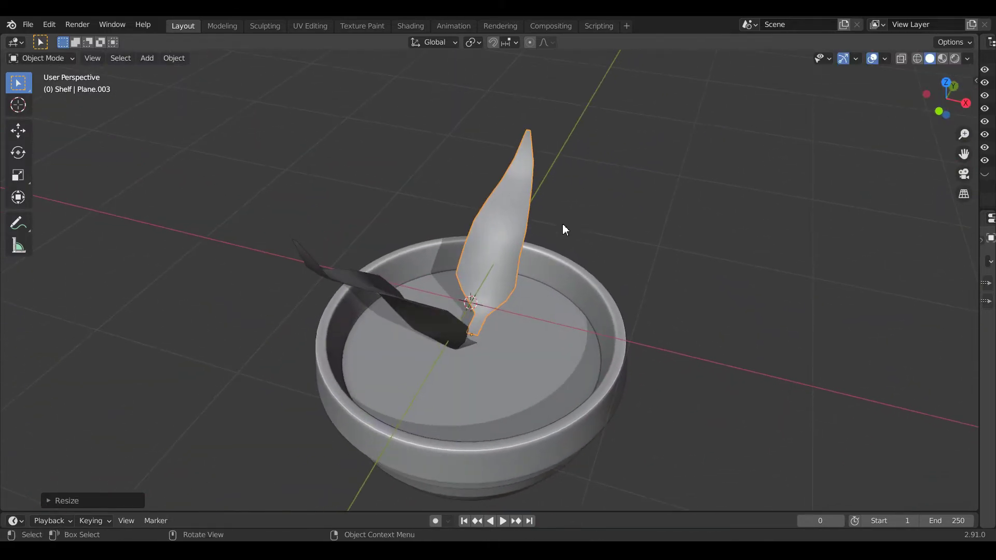
pyautogui.press('Tab')
pyautogui.scroll(3, 523, 258)
pyautogui.moveTo(407, 260); pyautogui.dragTo(563, 293)
pyautogui.press('s')
pyautogui.click(574, 309)
pyautogui.press('o')
pyautogui.press('s')
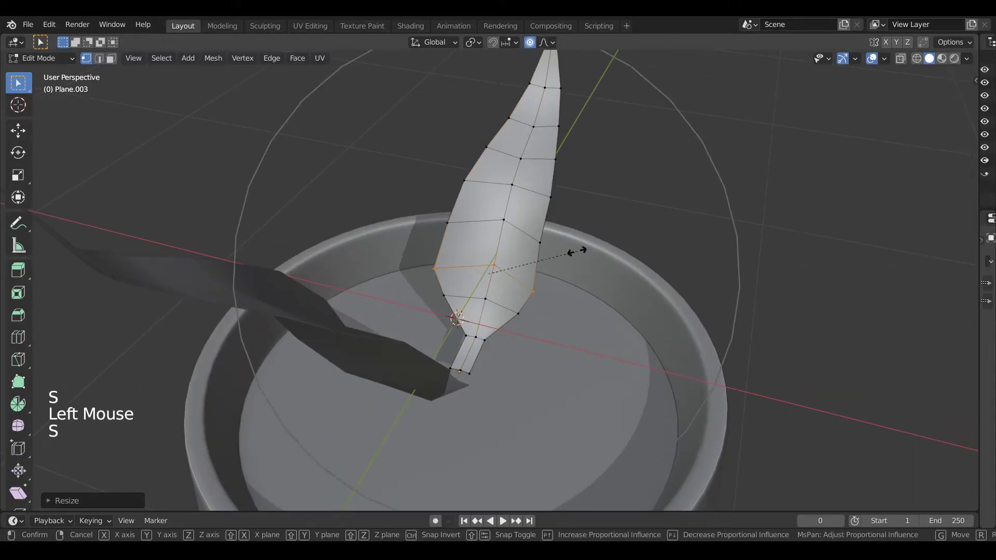
pyautogui.scroll(9, 575, 251)
pyautogui.press('x')
pyautogui.scroll(-5, 582, 255)
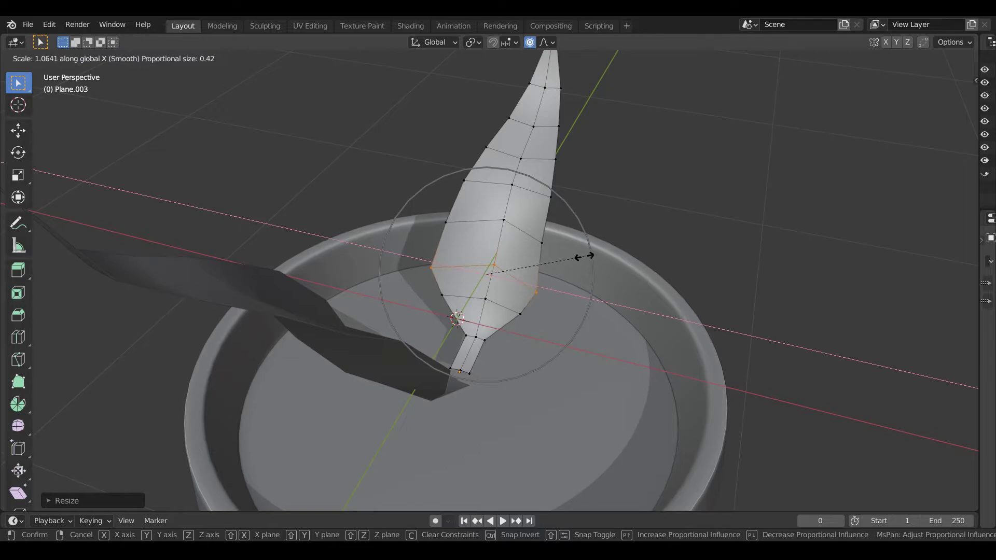
pyautogui.scroll(-5, 596, 269)
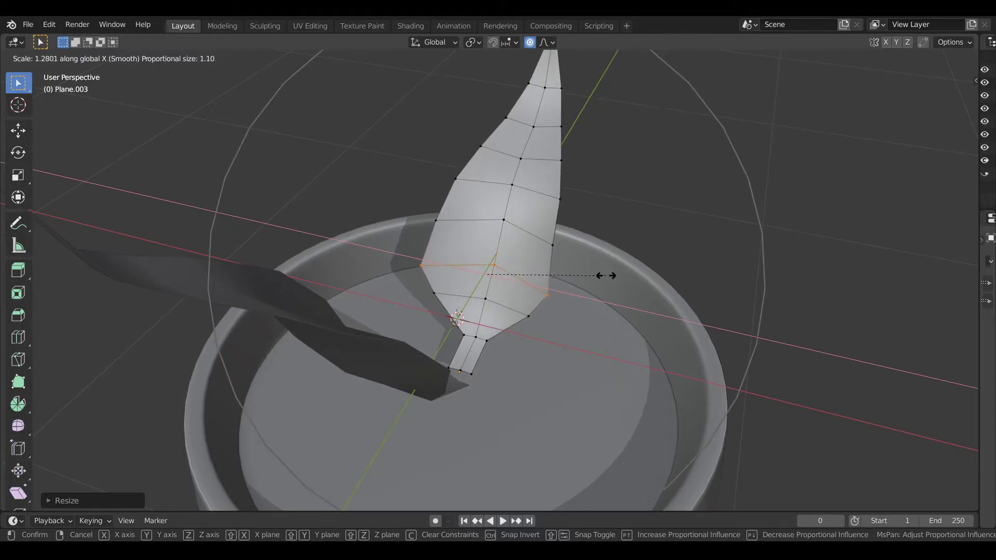
pyautogui.click(612, 279)
pyautogui.press('Tab')
pyautogui.press('Tab')
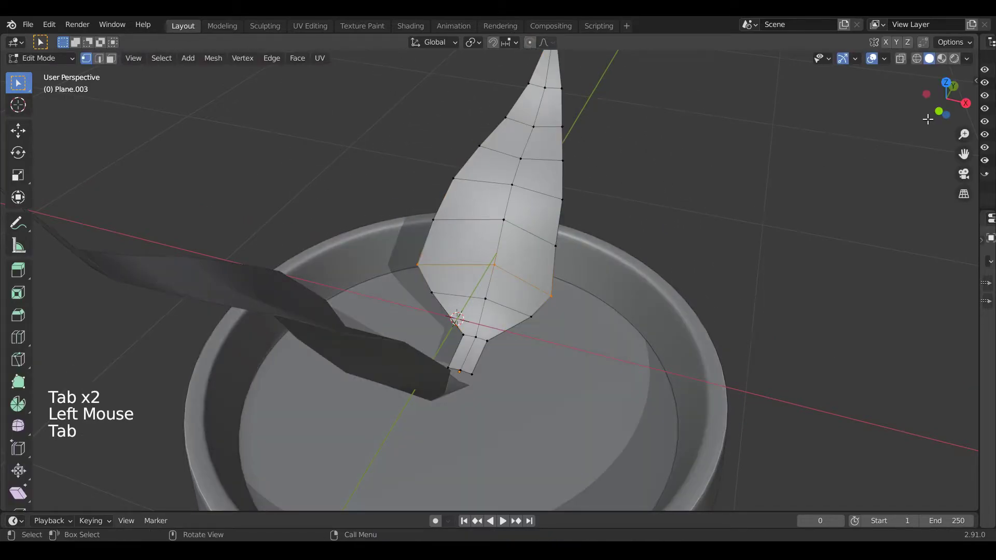
# Using X-ray, lower only the original leaf's inner base end along Z into the pot, and return to Object Mode.
pyautogui.moveTo(934, 110); pyautogui.dragTo(830, 150)
pyautogui.press('Tab')
pyautogui.scroll(-2, 816, 153)
pyautogui.moveTo(944, 101)
pyautogui.mouseDown()
pyautogui.moveTo(952, 107)
pyautogui.moveTo(933, 102)
pyautogui.mouseUp()
pyautogui.press('Tab')
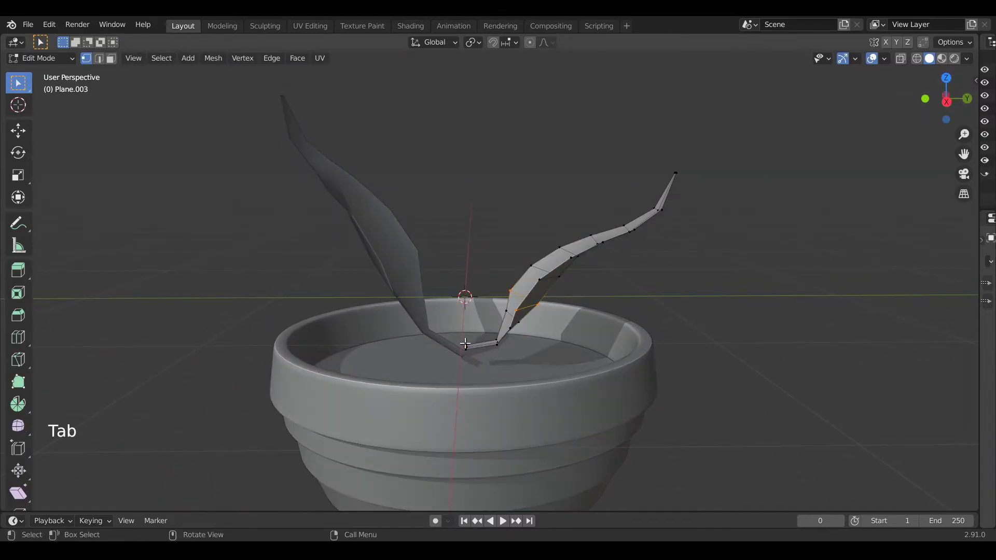
pyautogui.click(474, 349)
pyautogui.click(900, 59)
pyautogui.click(460, 338)
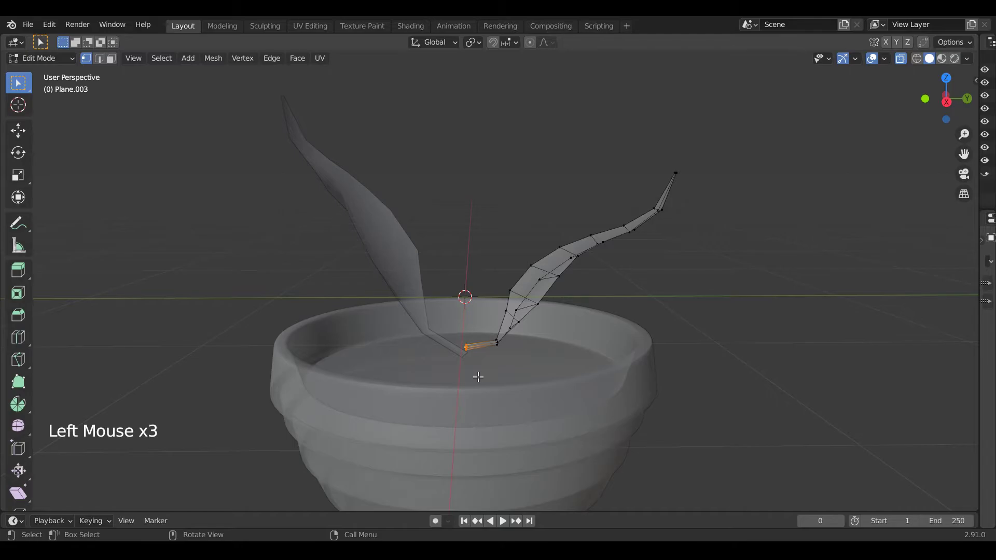
pyautogui.press('g')
pyautogui.press('z')
pyautogui.press('Tab')
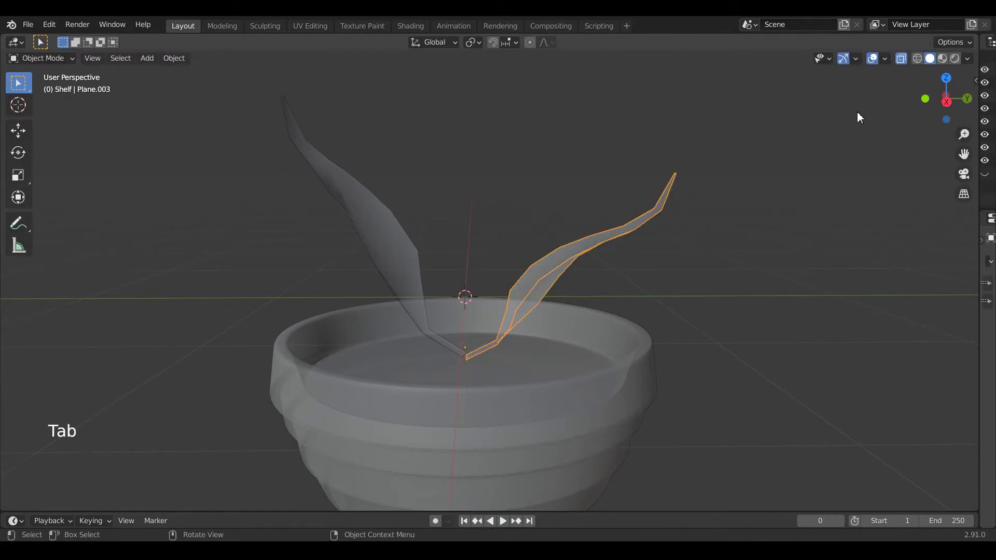
pyautogui.click(901, 59)
# Narrow the original leaf's inner base end to about 0.65 along X, and return to Object Mode.
pyautogui.moveTo(945, 98); pyautogui.dragTo(945, 140)
pyautogui.press('Tab')
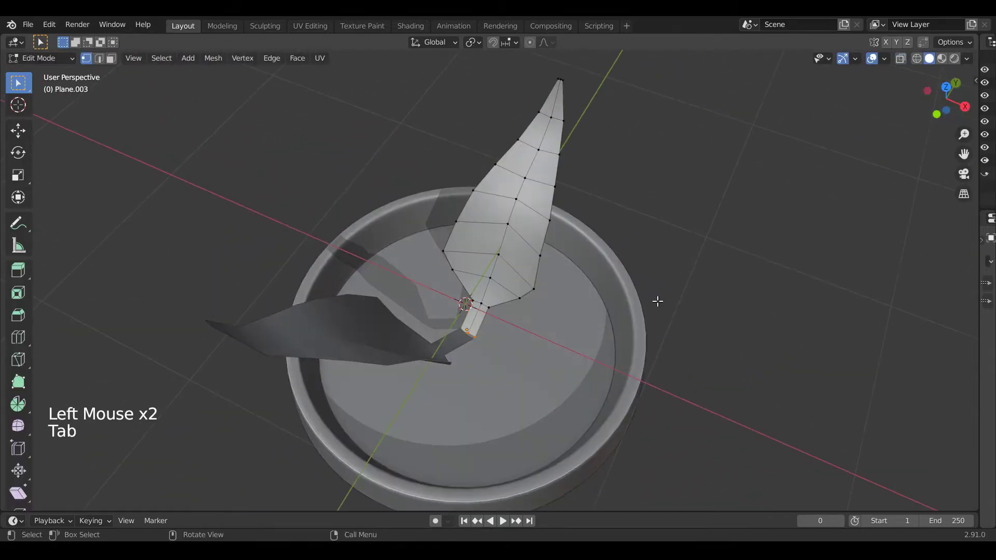
pyautogui.scroll(5, 575, 379)
pyautogui.press('s')
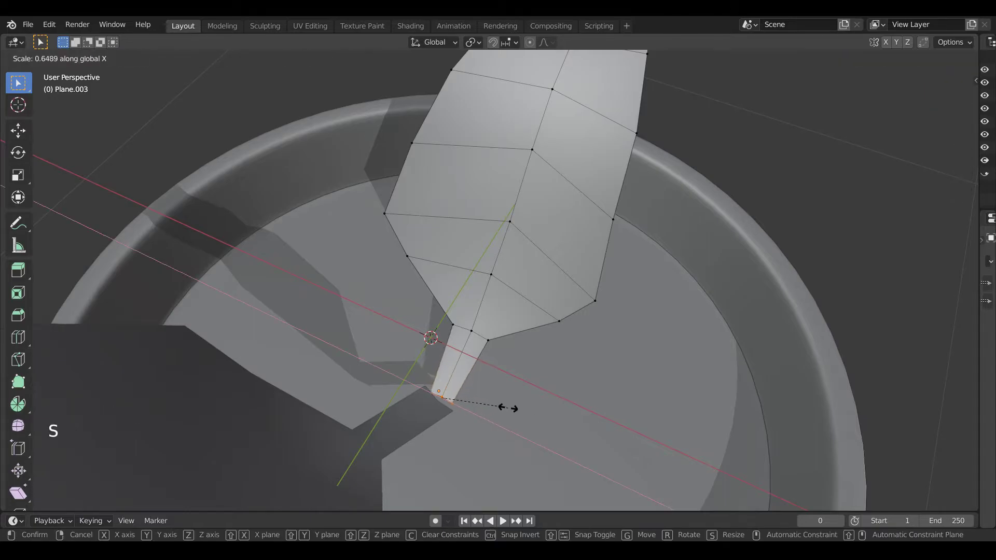
pyautogui.press('Tab')
pyautogui.moveTo(941, 104); pyautogui.dragTo(769, 128)
pyautogui.scroll(-3, 769, 127)
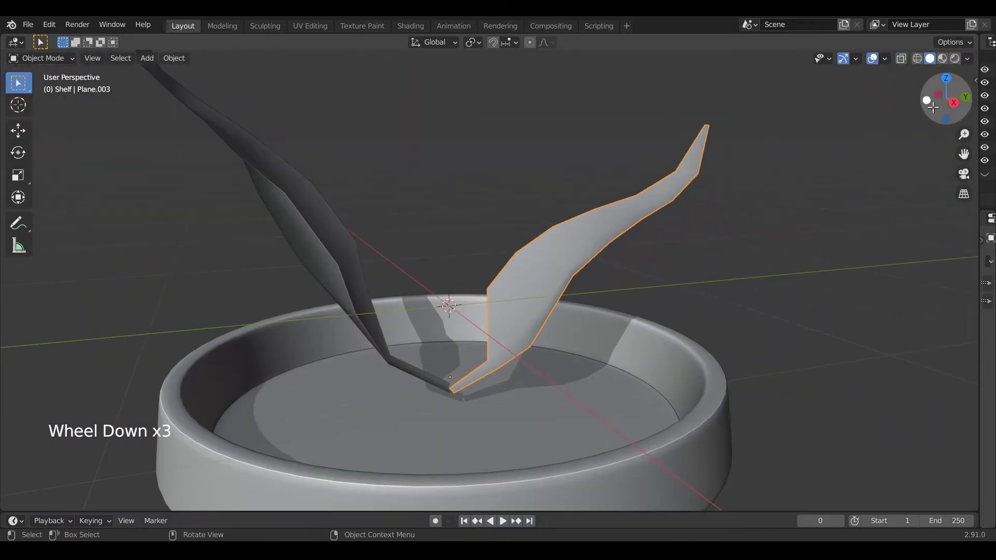
pyautogui.moveTo(953, 106); pyautogui.dragTo(651, 244)
pyautogui.hotkey('shift', 'a')
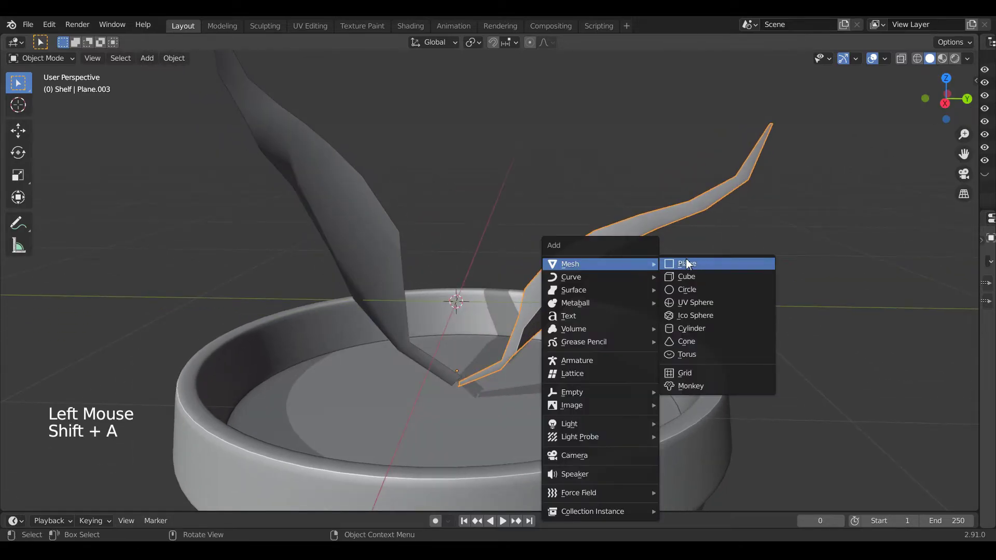
pyautogui.click(686, 263)
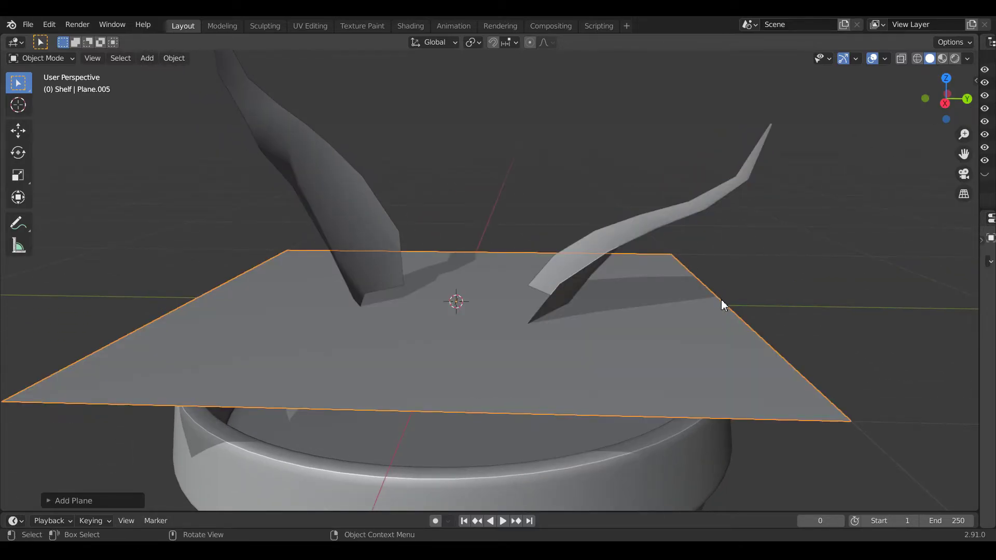
pyautogui.press('x')
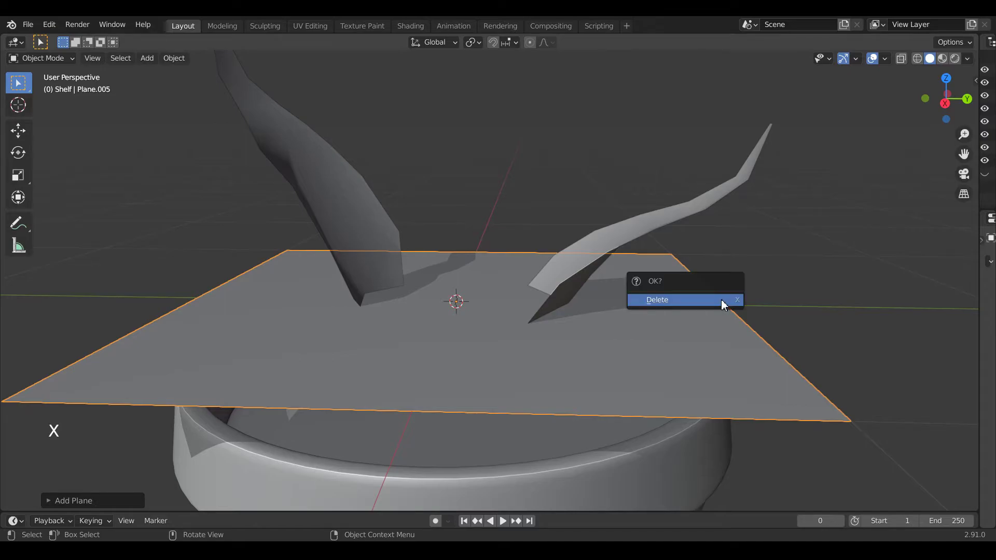
pyautogui.click(721, 299)
pyautogui.click(318, 246)
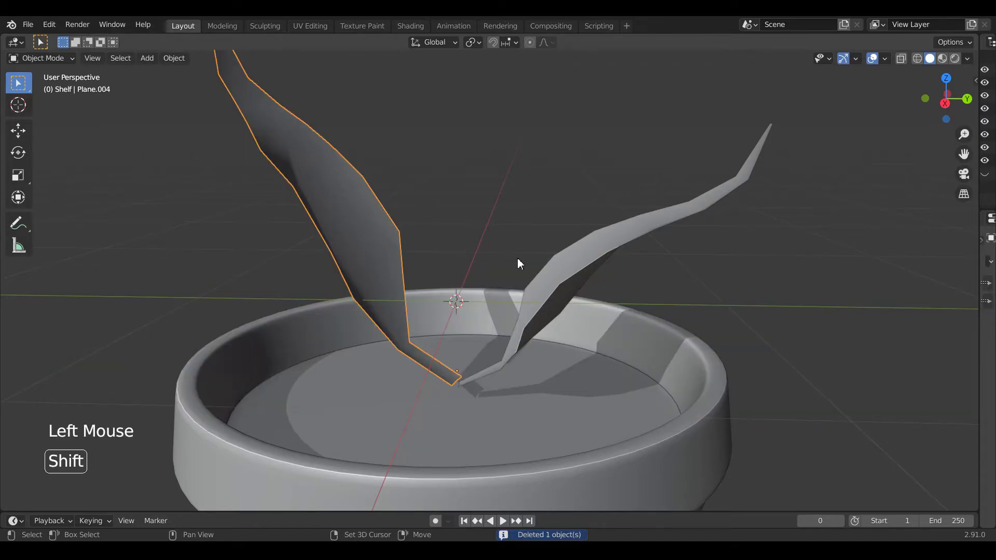
pyautogui.hotkey('shift', 'd')
pyautogui.click(543, 251)
pyautogui.hotkey('ctrl', 'z')
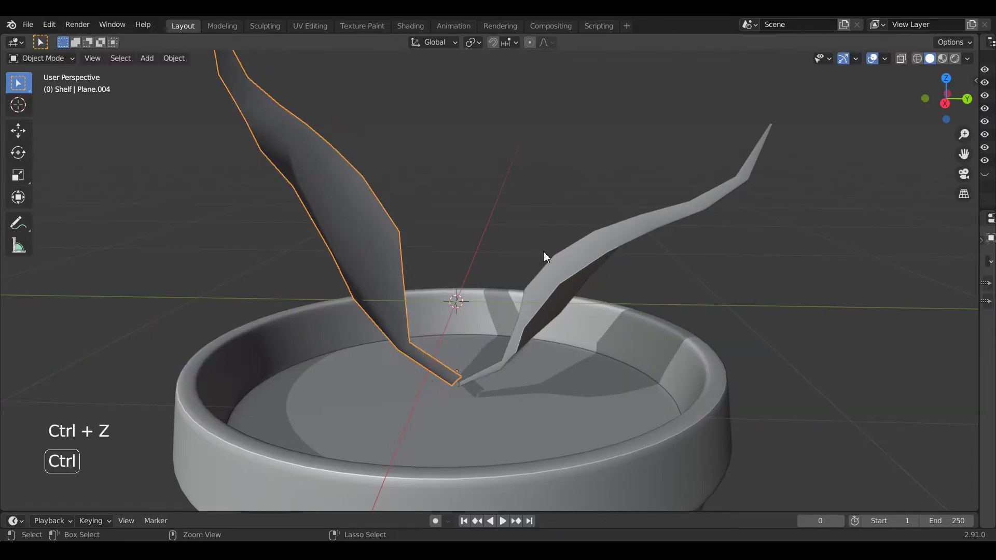
pyautogui.hotkey('ctrl', 'z')
# Duplicate the original leaf, rotate the copy roughly a quarter turn around Z, and shrink it to about half size.
pyautogui.click(574, 294)
pyautogui.hotkey('shift', 'd')
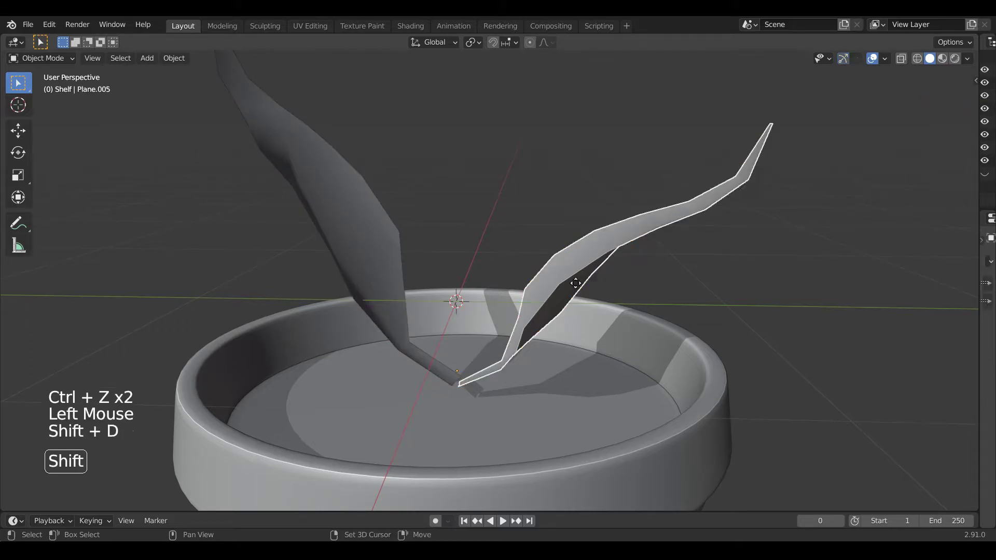
pyautogui.press('z')
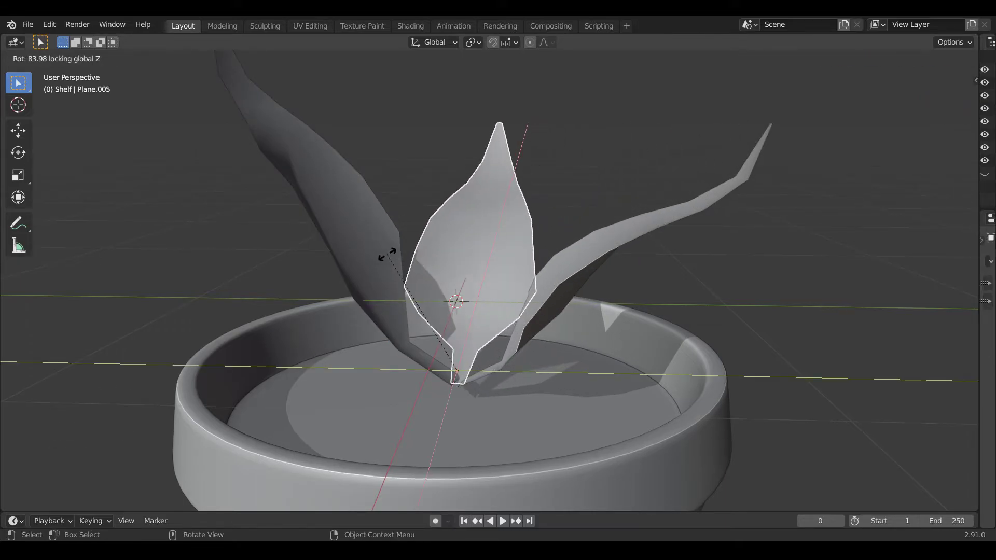
pyautogui.click(614, 367)
pyautogui.press('s')
pyautogui.click(525, 344)
pyautogui.scroll(3, 619, 323)
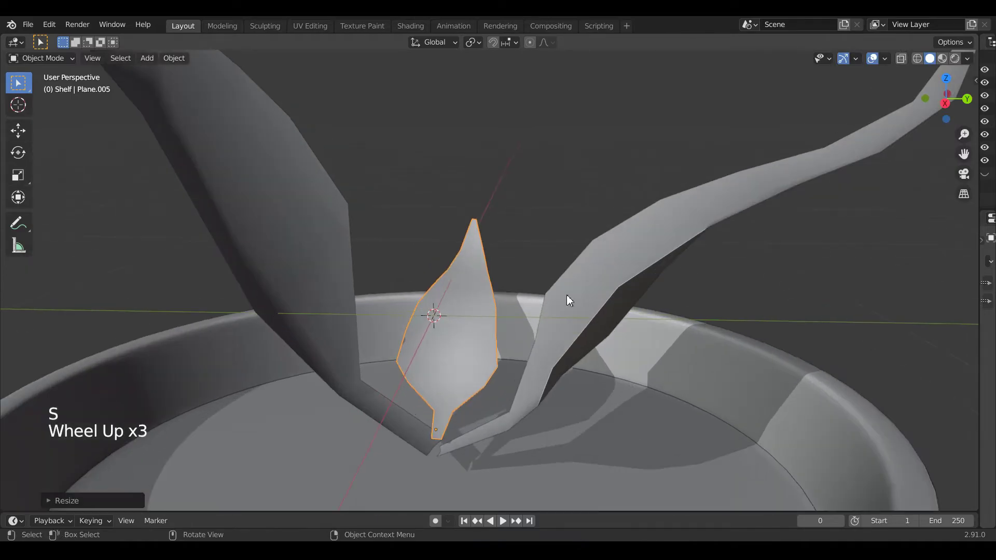
# In the front view, move the small leaf outward and up to the pot rim's height, and scale it down slightly.
pyautogui.moveTo(945, 102); pyautogui.dragTo(929, 158)
pyautogui.press('KP_1')
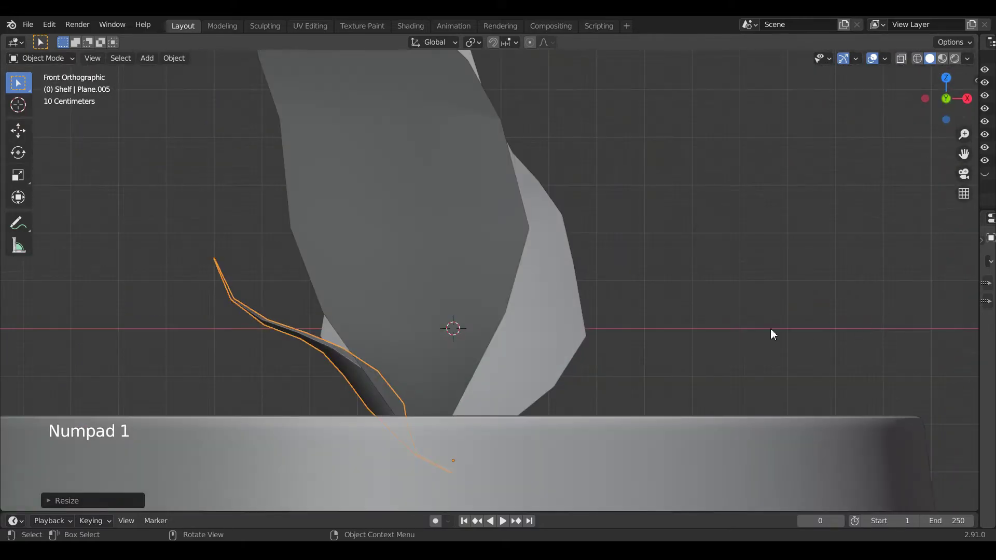
pyautogui.scroll(-2, 724, 332)
pyautogui.press('g')
pyautogui.click(683, 332)
pyautogui.press('g')
pyautogui.click(613, 300)
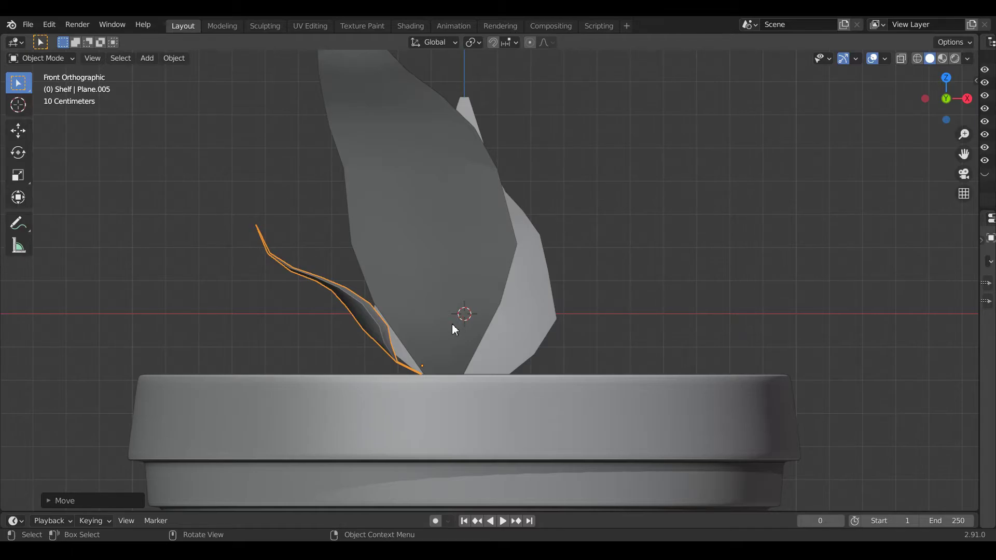
pyautogui.press('s')
# With X-ray on, select the small leaf's upper vertices and move them inward with proportional editing at a 0.20 influence size.
pyautogui.press('Tab')
pyautogui.scroll(2, 436, 356)
pyautogui.moveTo(216, 254); pyautogui.dragTo(271, 325)
pyautogui.click(900, 59)
pyautogui.moveTo(203, 218); pyautogui.dragTo(278, 323)
pyautogui.press('g')
pyautogui.scroll(12, 322, 298)
pyautogui.click(354, 299)
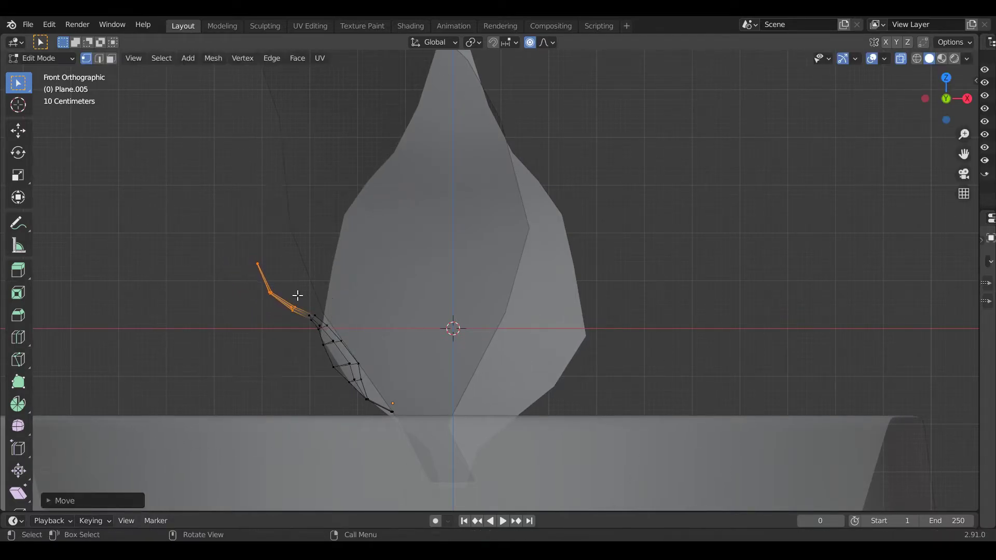
# Select only the small leaf's tip vertices and shift them slightly inward and up, first with and then without proportional editing.
pyautogui.click(287, 306)
pyautogui.moveTo(285, 302); pyautogui.dragTo(285, 302)
pyautogui.press('g')
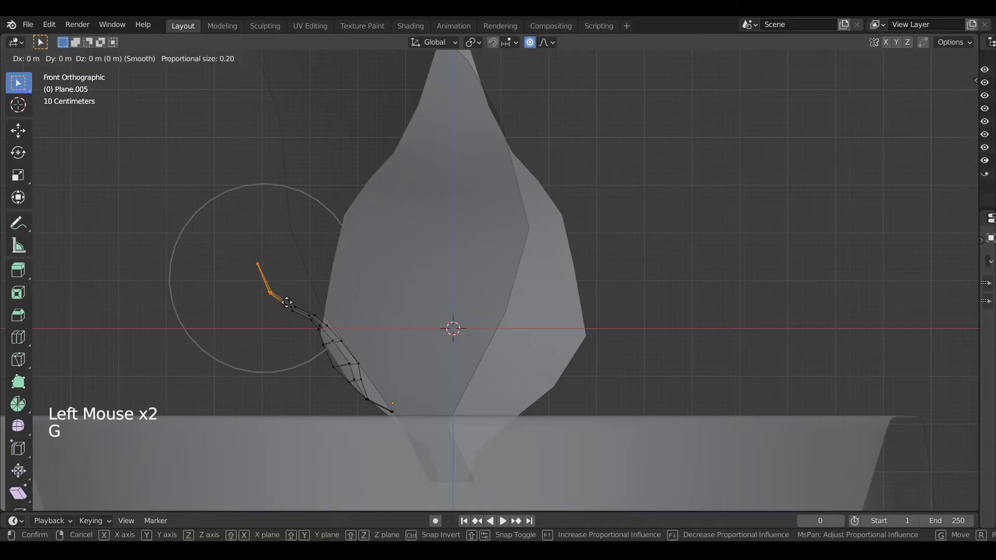
pyautogui.click(294, 298)
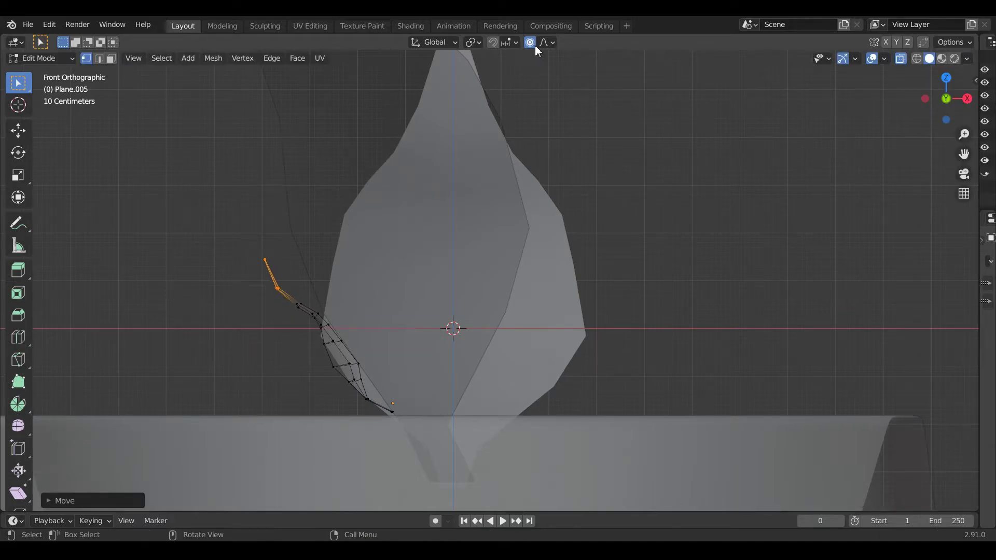
pyautogui.press('g')
pyautogui.click(347, 246)
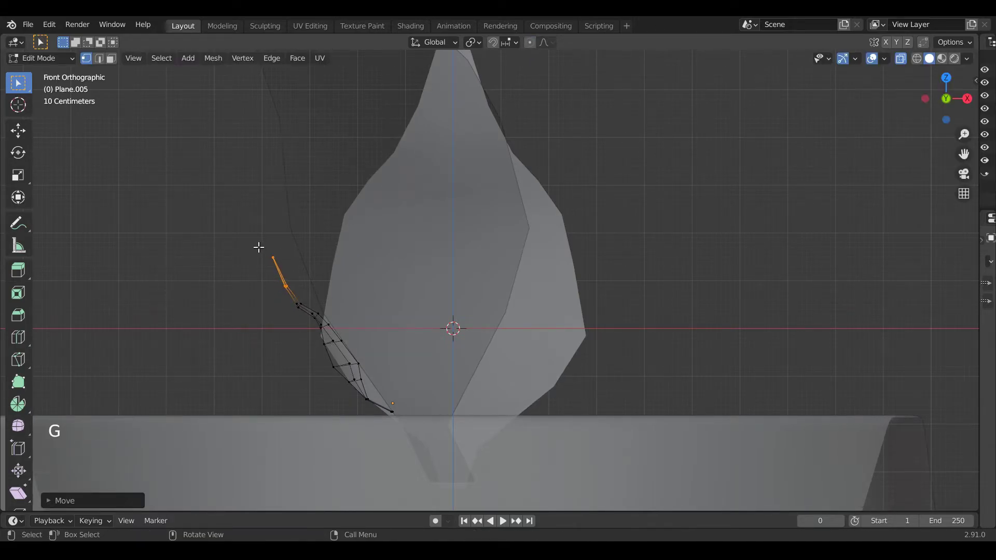
# With proportional editing on, rotate the small leaf's tip upright and move it about 0.08 m inward, returning to Object Mode.
pyautogui.click(530, 44)
pyautogui.press('r')
pyautogui.click(534, 279)
pyautogui.press('g')
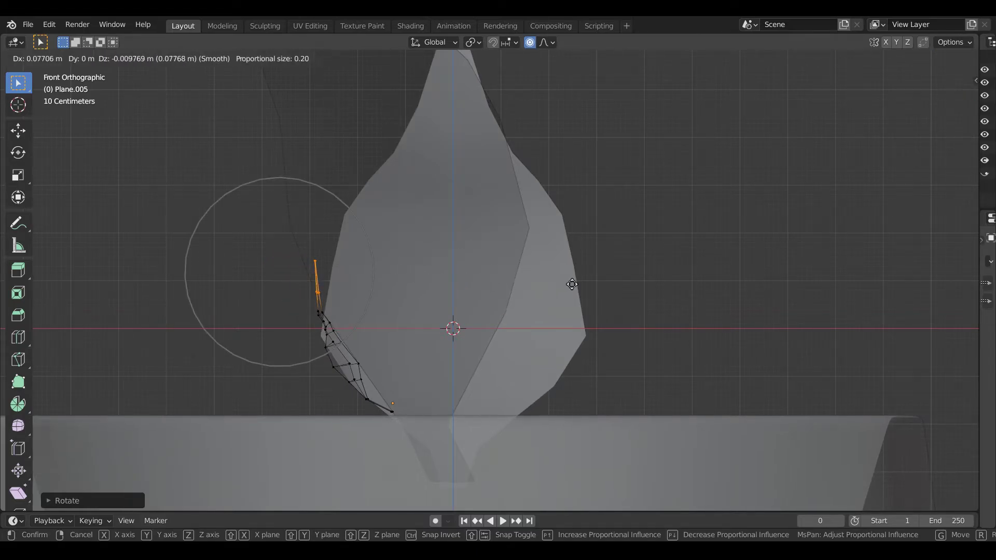
pyautogui.click(573, 286)
pyautogui.press('Tab')
# Scale the whole small leaf up slightly.
pyautogui.moveTo(939, 101); pyautogui.dragTo(825, 110)
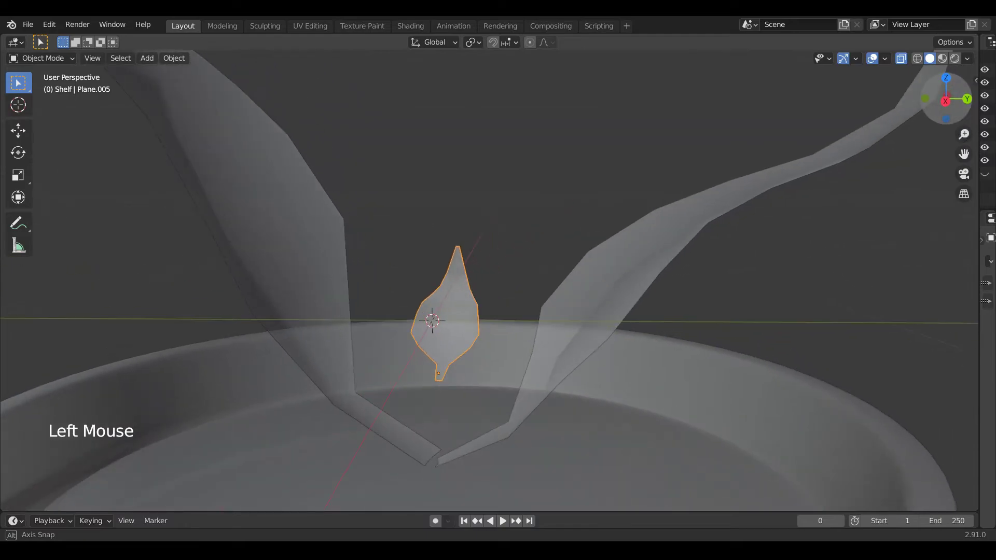
pyautogui.press('s')
pyautogui.click(716, 313)
# Scale the small leaf's tip section up along X and Y with proportional editing, and return to Object Mode.
pyautogui.press('Tab')
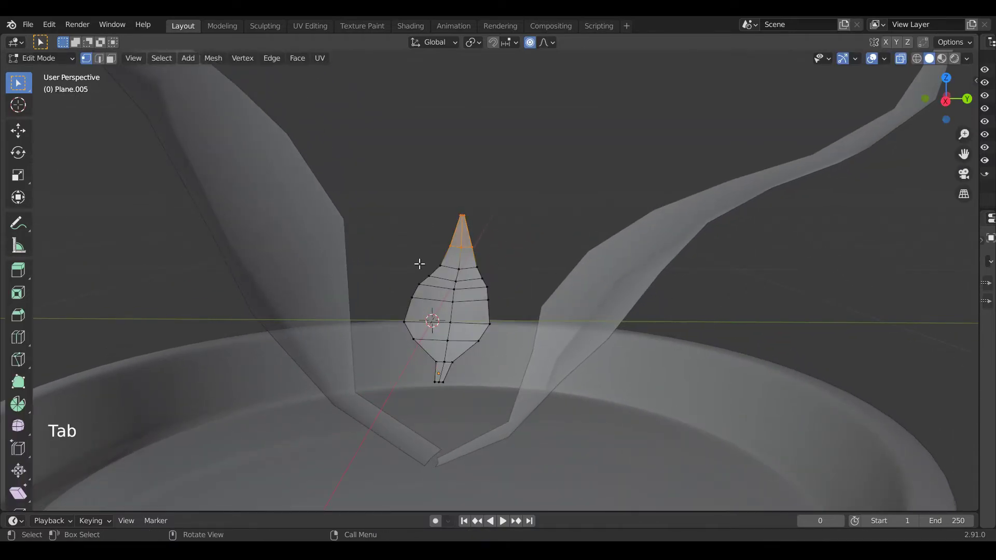
pyautogui.press('s')
pyautogui.press('x')
pyautogui.click(626, 310)
pyautogui.press('s')
pyautogui.press('y')
pyautogui.scroll(-5, 660, 322)
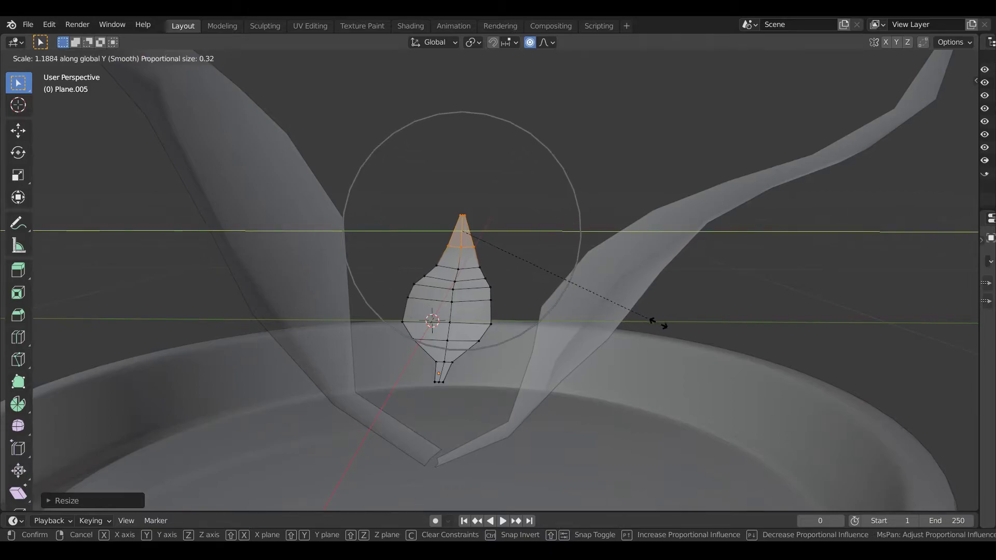
pyautogui.click(695, 331)
pyautogui.press('Tab')
# In the front view, select all the small leaf's vertices and raise them along Z until the base meets the object's origin.
pyautogui.moveTo(736, 165); pyautogui.dragTo(853, 156, button='middle')
pyautogui.press('KP_1')
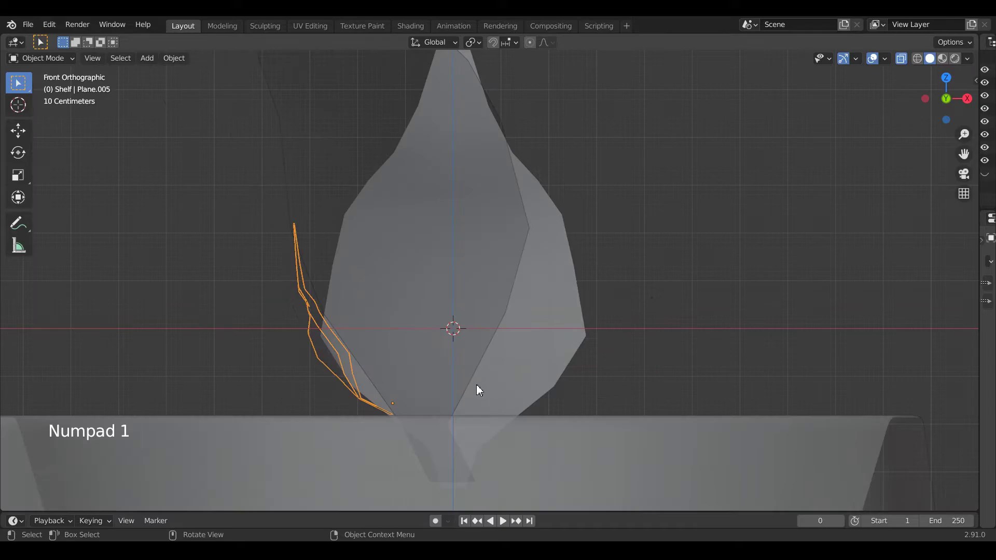
pyautogui.press('Tab')
pyautogui.press('a')
pyautogui.press('g')
pyautogui.press('z')
pyautogui.click(478, 387)
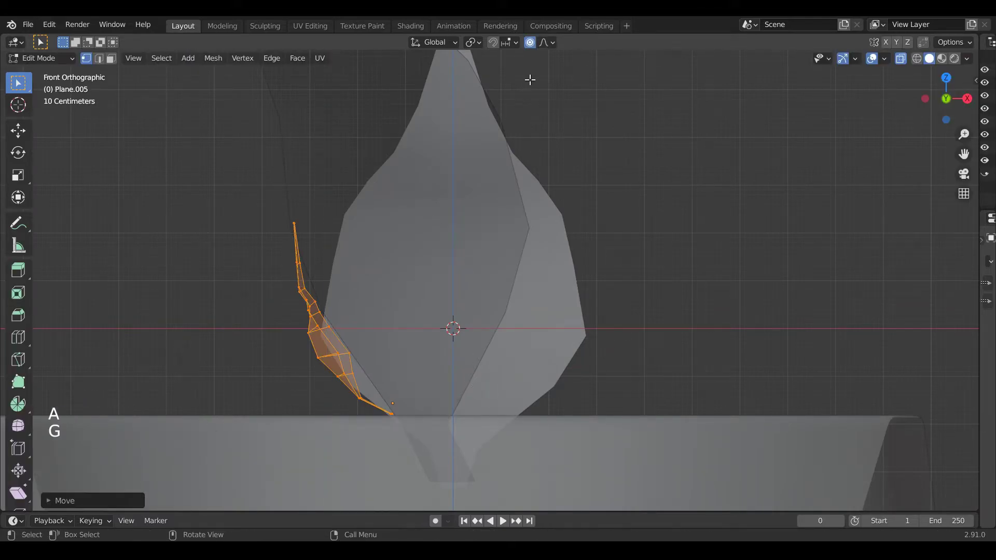
pyautogui.press('g')
pyautogui.press('z')
pyautogui.click(445, 326)
pyautogui.press('g')
pyautogui.press('z')
pyautogui.click(436, 349)
pyautogui.press('Tab')
# Move the small leaf object inward along X to the pot's centre, and lower it along Z to the other leaves' bases.
pyautogui.press('g')
pyautogui.press('x')
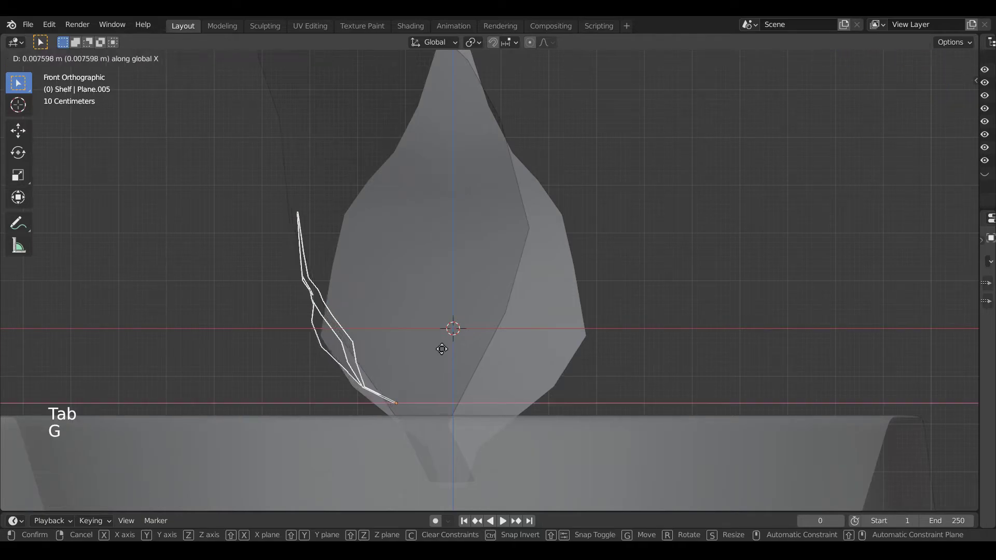
pyautogui.click(483, 351)
pyautogui.press('g')
pyautogui.press('z')
pyautogui.click(477, 434)
# Turn off X-ray, select the small leaf, and switch the viewport to Material Preview shading.
pyautogui.moveTo(940, 99); pyautogui.dragTo(865, 143)
pyautogui.click(901, 58)
pyautogui.moveTo(952, 111)
pyautogui.mouseDown()
pyautogui.moveTo(917, 86)
pyautogui.moveTo(839, 73)
pyautogui.moveTo(757, 131)
pyautogui.moveTo(936, 88)
pyautogui.moveTo(941, 122)
pyautogui.moveTo(947, 106)
pyautogui.moveTo(935, 98)
pyautogui.moveTo(955, 122)
pyautogui.moveTo(963, 86)
pyautogui.moveTo(950, 93)
pyautogui.mouseUp()
pyautogui.click(428, 347)
pyautogui.click(941, 58)
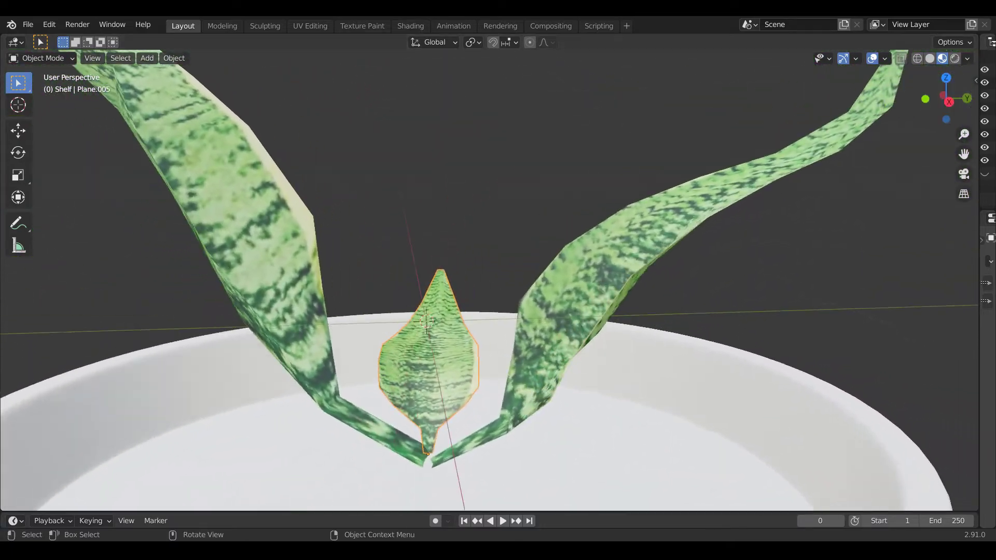
# Split the 3D viewport, turn the new area into a UV Editor, and enter Edit Mode on the small leaf.
pyautogui.moveTo(976, 36); pyautogui.dragTo(557, 149)
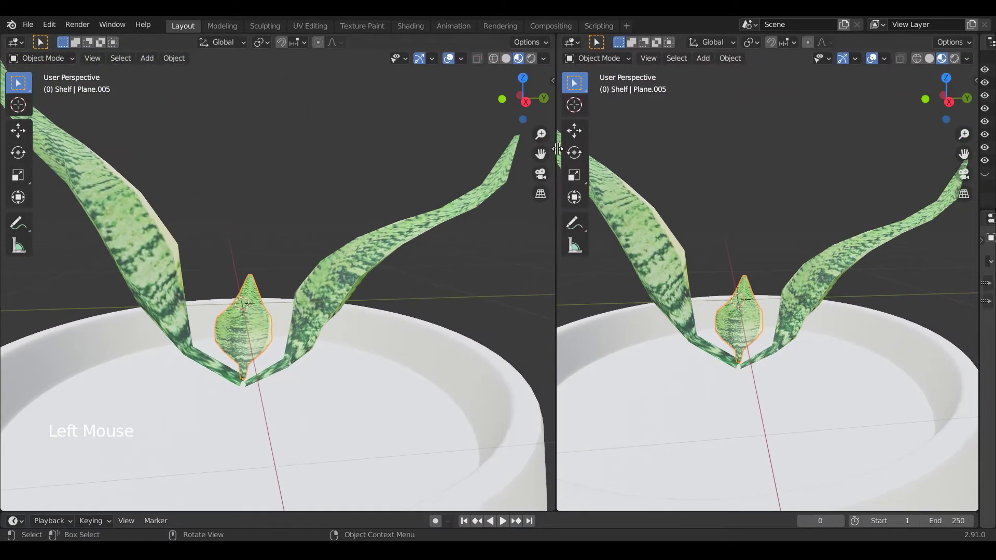
pyautogui.click(572, 42)
pyautogui.click(197, 105)
pyautogui.press('Tab')
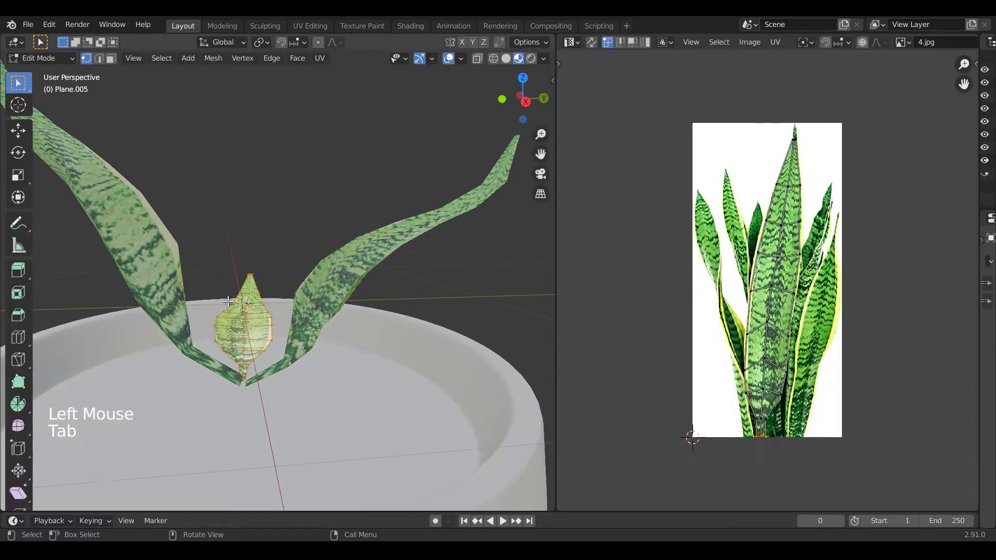
# Select all the small leaf's UVs and move them from the central leaf onto the large yellow-edged leaf beside it in 4.jpg.
pyautogui.scroll(3, 352, 320)
pyautogui.press('a')
pyautogui.press('g')
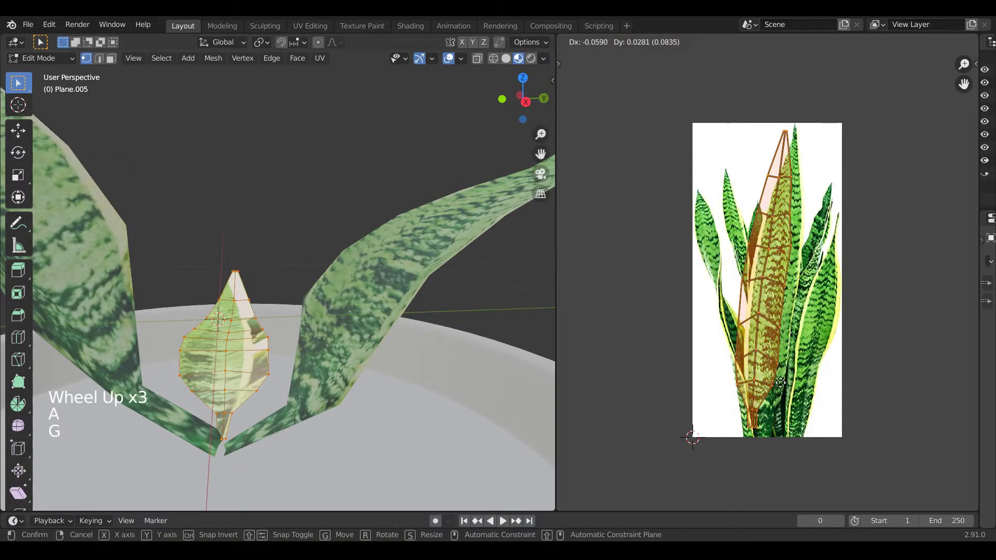
pyautogui.click(824, 421)
pyautogui.scroll(3, 887, 415)
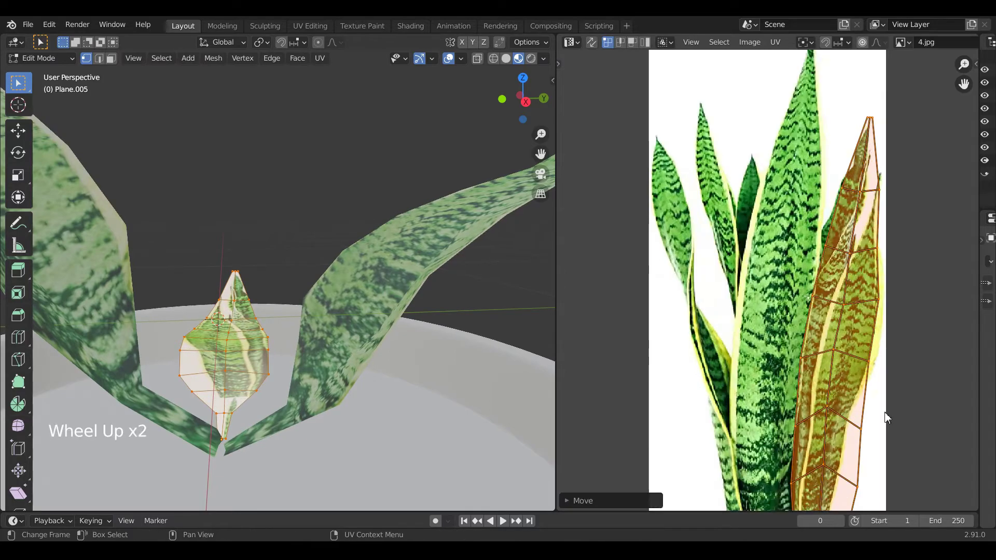
# Scale down and rotate the small leaf's UVs to match the yellow-edged leaf's slant, and lower them to its base.
pyautogui.scroll(-1, 892, 399)
pyautogui.scroll(-1, 897, 332)
pyautogui.press('s')
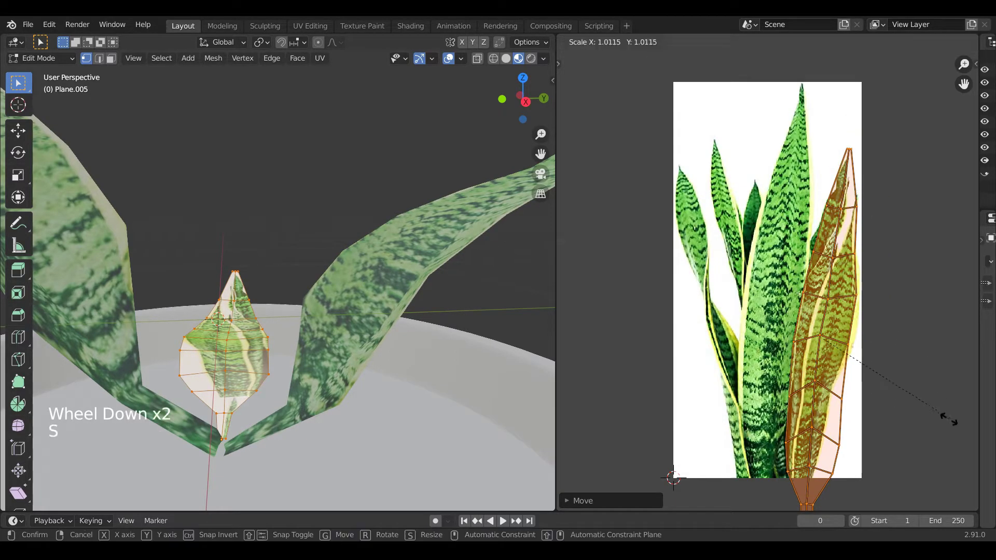
pyautogui.click(897, 397)
pyautogui.press('r')
pyautogui.click(896, 410)
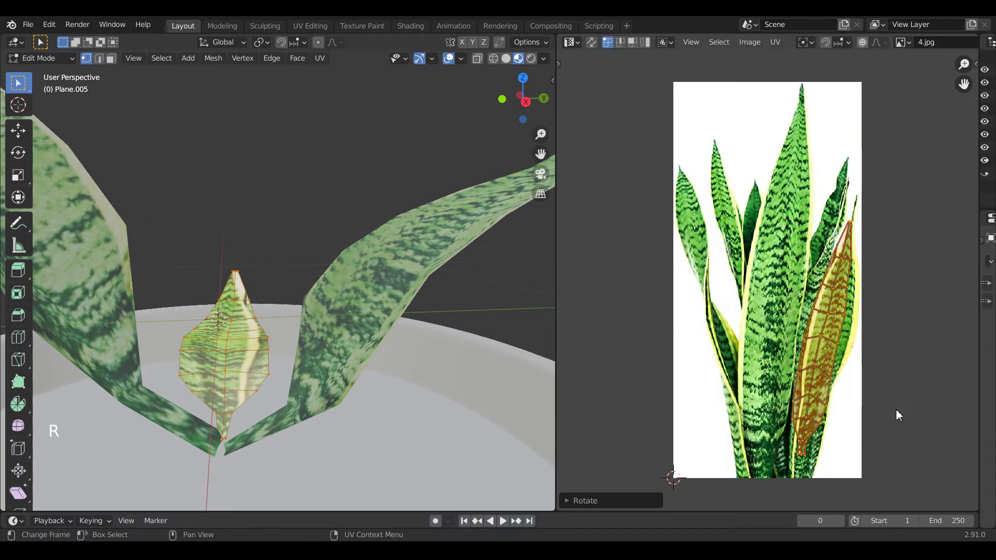
pyautogui.press('g')
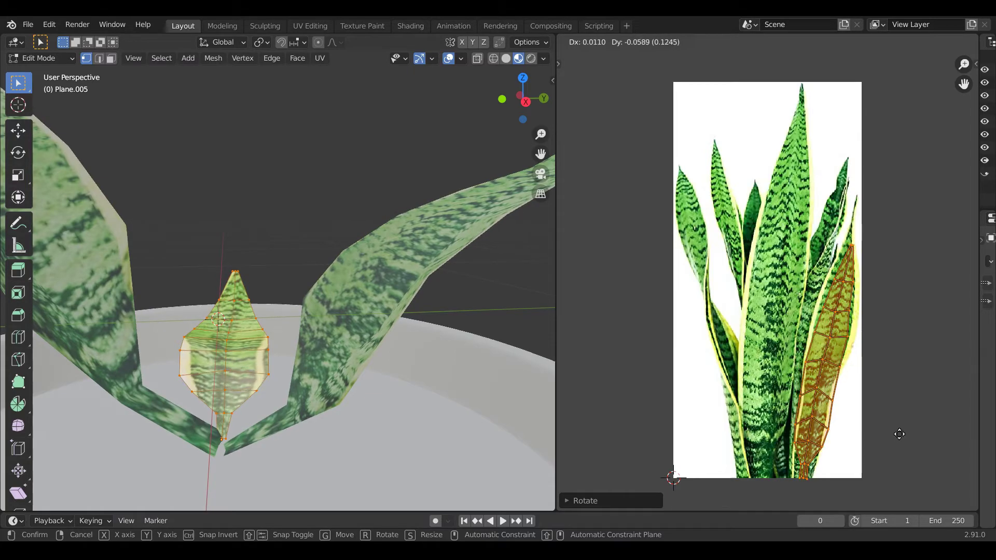
pyautogui.click(898, 433)
# Select the UV rows in the leaf's middle and upper part one at a time and scale each to the photo leaf's width.
pyautogui.scroll(1, 878, 333)
pyautogui.moveTo(888, 416); pyautogui.dragTo(885, 408)
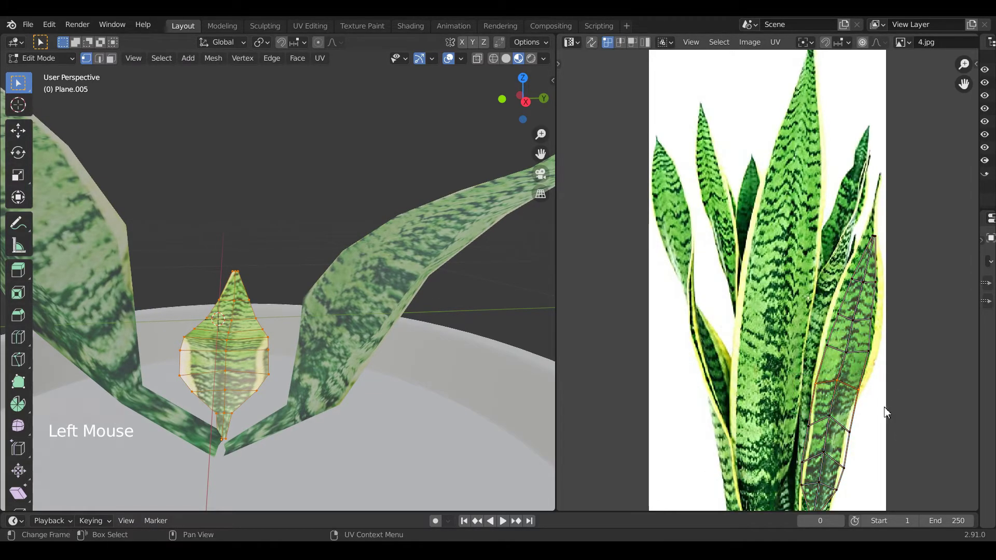
pyautogui.press('s')
pyautogui.click(881, 410)
pyautogui.moveTo(816, 333); pyautogui.dragTo(882, 369)
pyautogui.press('s')
pyautogui.click(888, 366)
pyautogui.moveTo(828, 310); pyautogui.dragTo(885, 335)
pyautogui.press('s')
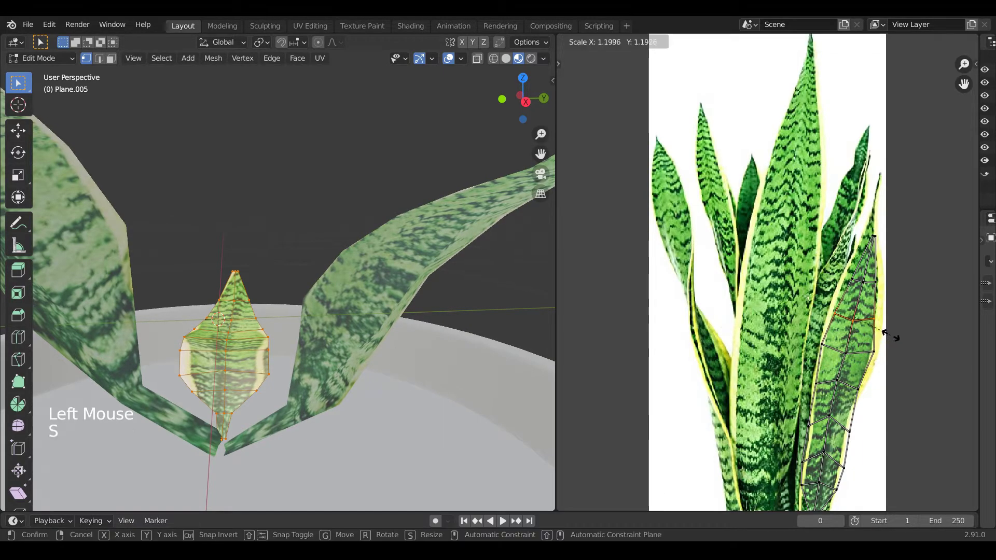
pyautogui.click(896, 341)
# Scale down the wide middle UV row and fit the rows beneath it inside the photo leaf's outline.
pyautogui.moveTo(798, 371); pyautogui.dragTo(876, 403)
pyautogui.moveTo(884, 370); pyautogui.dragTo(884, 370)
pyautogui.press('s')
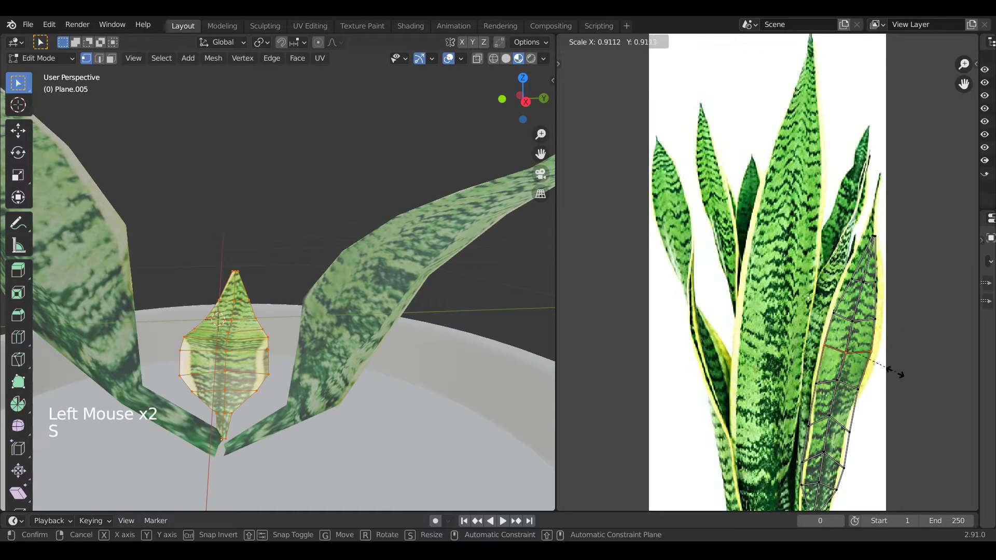
pyautogui.click(892, 371)
pyautogui.moveTo(803, 369); pyautogui.dragTo(872, 400)
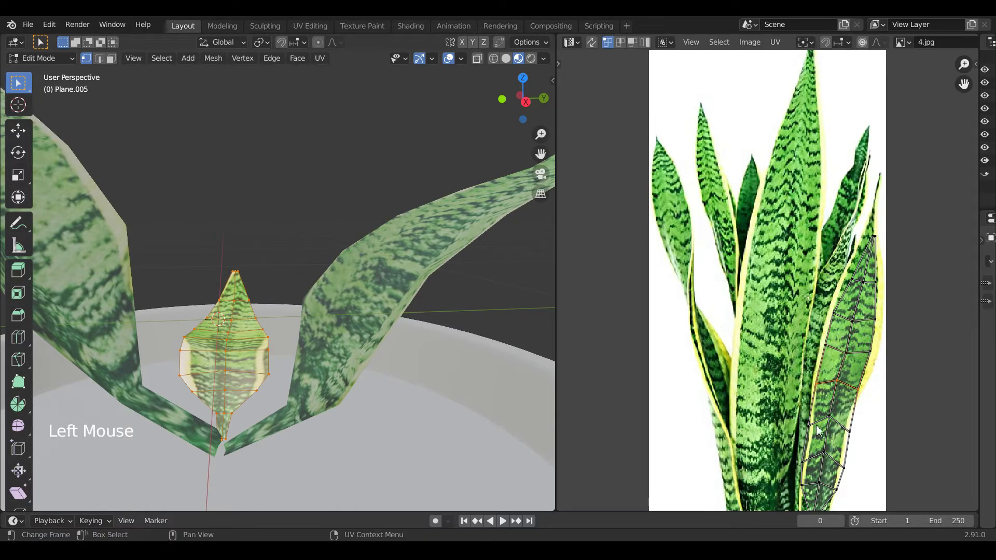
pyautogui.press('s')
pyautogui.click(861, 450)
# Narrow the two UV rows near the leaf's base so they stay inside the photo leaf's edges.
pyautogui.click(868, 470)
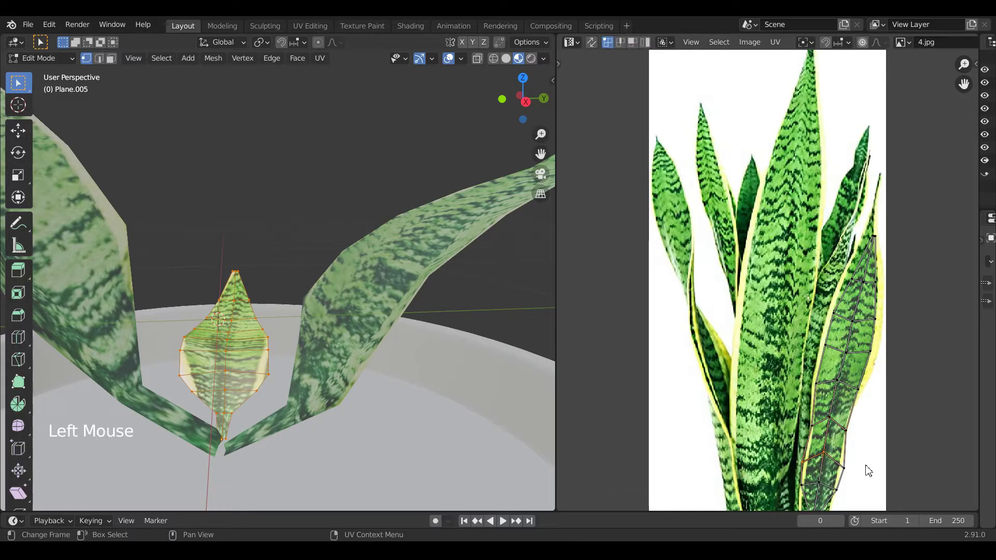
pyautogui.press('s')
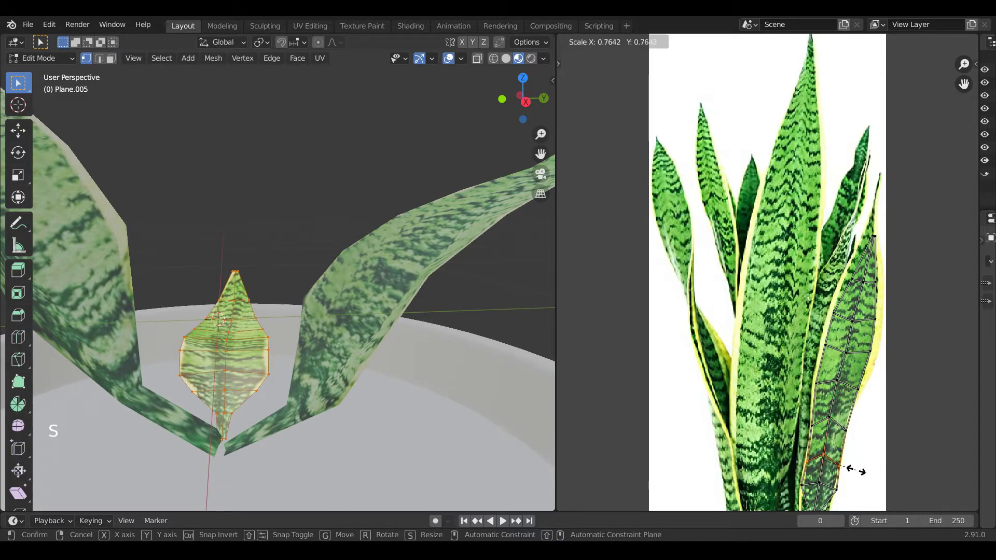
pyautogui.click(855, 471)
pyautogui.scroll(-1, 846, 472)
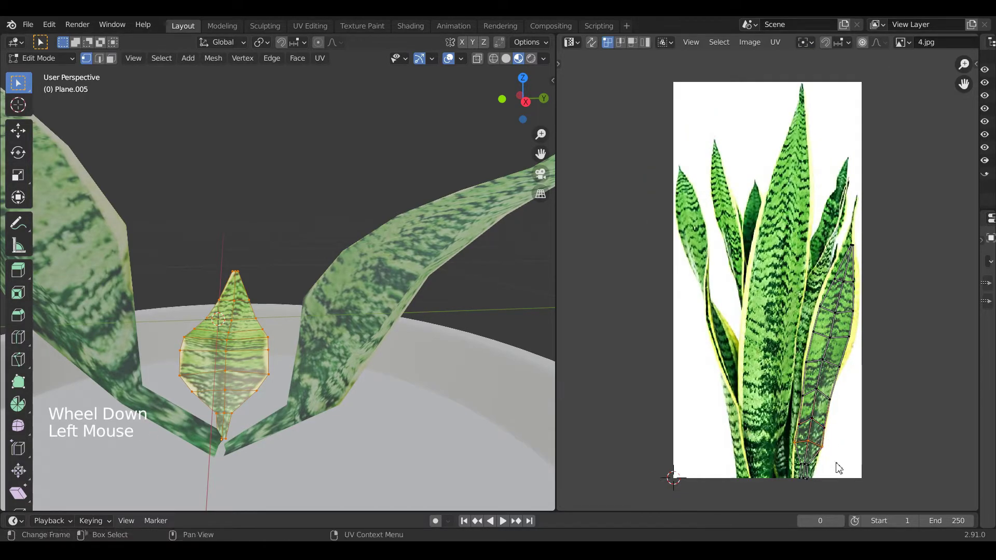
pyautogui.press('s')
pyautogui.click(822, 467)
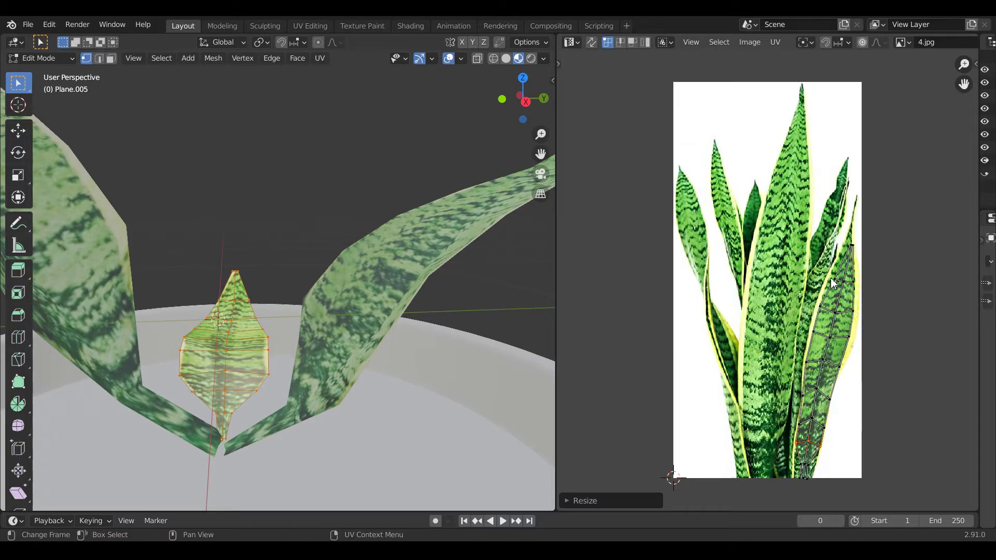
# Move the UV tip vertices toward the photo leaf's tip, and scale the UV row just below them.
pyautogui.scroll(1, 826, 293)
pyautogui.press('g')
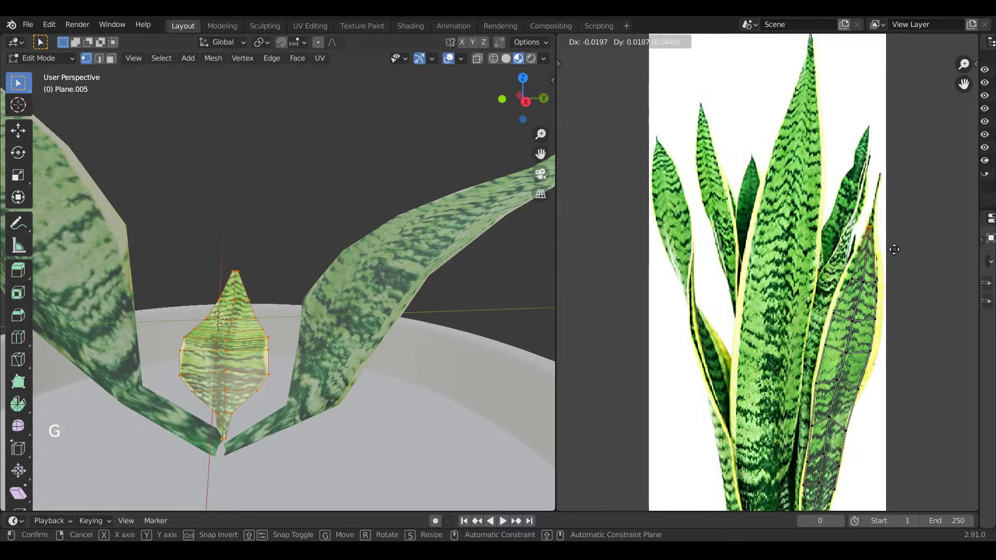
pyautogui.click(894, 250)
pyautogui.press('g')
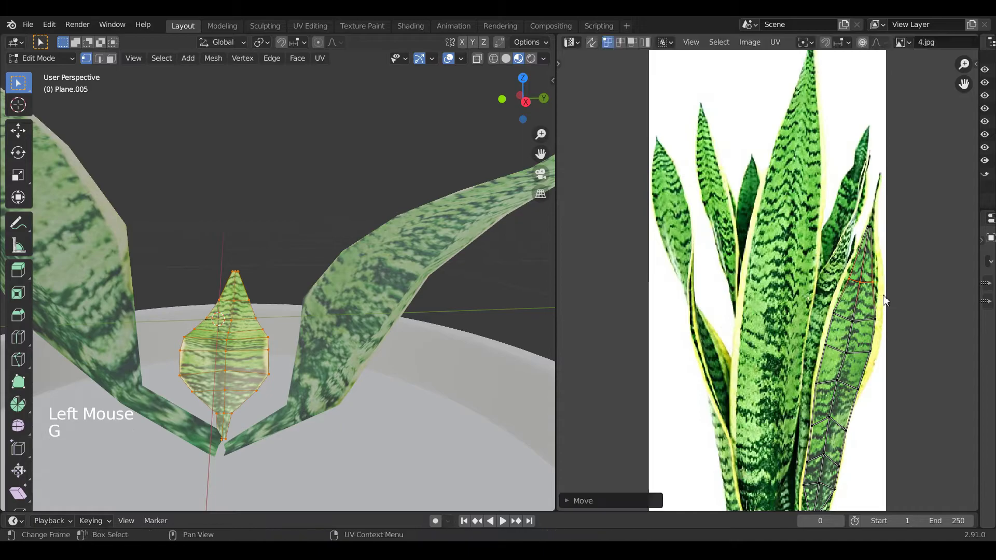
pyautogui.press('s')
pyautogui.click(897, 300)
# Rescale the upper and middle UV rows one by one to refine the fit to the photo leaf, and return to Object Mode.
pyautogui.moveTo(823, 304); pyautogui.dragTo(888, 332)
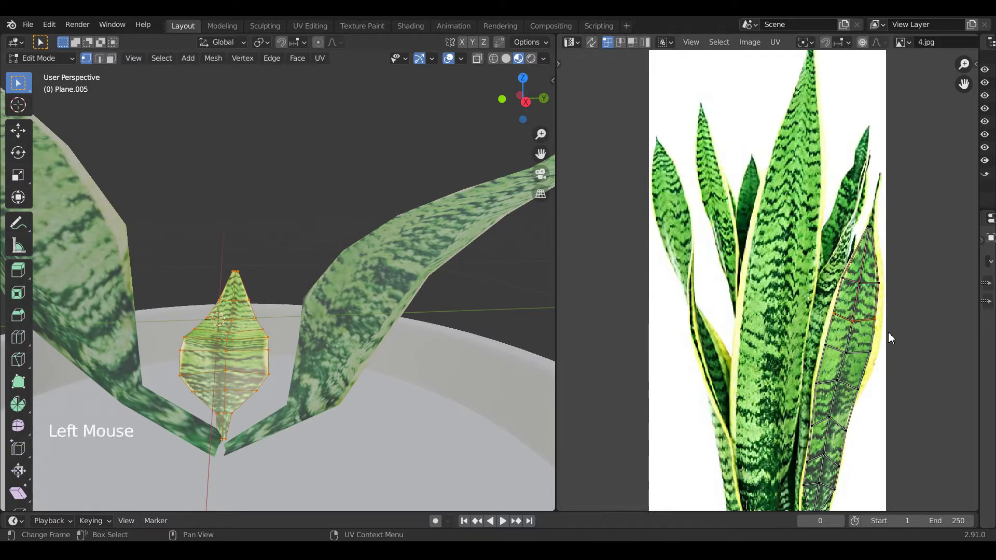
pyautogui.press('s')
pyautogui.click(892, 334)
pyautogui.moveTo(857, 369); pyautogui.dragTo(858, 369)
pyautogui.press('s')
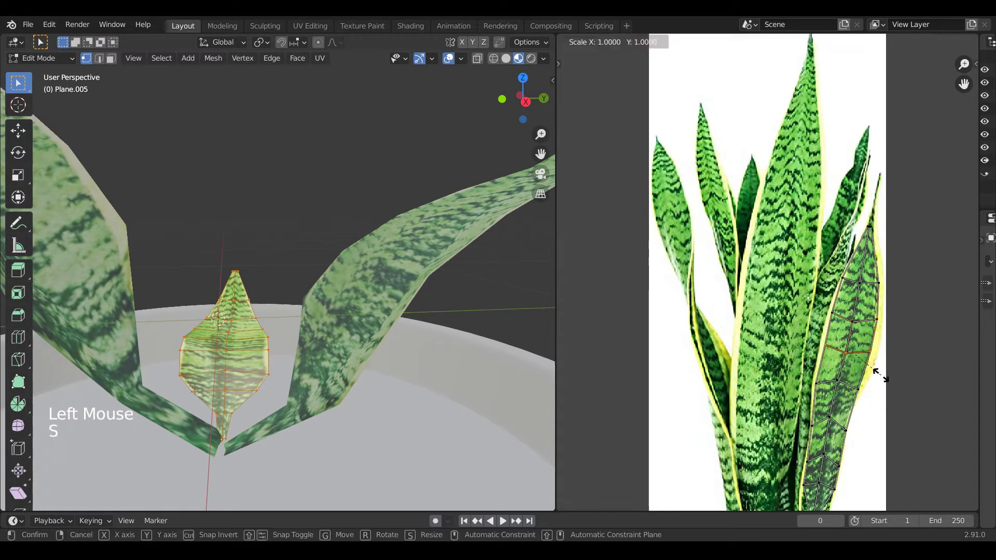
pyautogui.click(887, 377)
pyautogui.moveTo(873, 411); pyautogui.dragTo(872, 407)
pyautogui.press('s')
pyautogui.click(872, 408)
pyautogui.scroll(-2, 871, 407)
pyautogui.press('Tab')
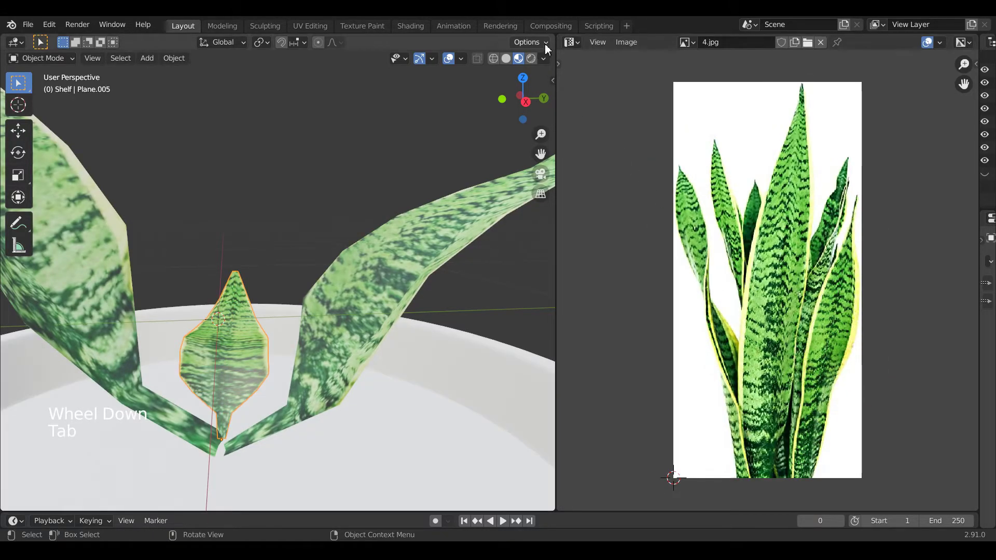
# Close the UV Editor by merging its area into the 3D viewport, and set the viewport to Solid shading.
pyautogui.moveTo(554, 38); pyautogui.dragTo(576, 83)
pyautogui.scroll(-5, 544, 192)
pyautogui.moveTo(934, 92)
pyautogui.mouseDown()
pyautogui.moveTo(928, 104)
pyautogui.moveTo(951, 61)
pyautogui.mouseUp()
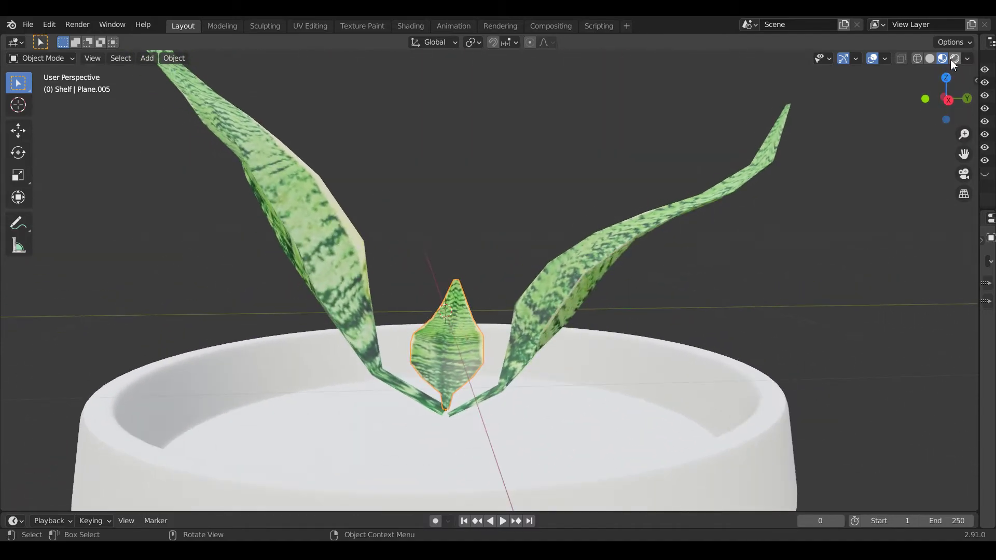
pyautogui.click(953, 59)
pyautogui.click(931, 59)
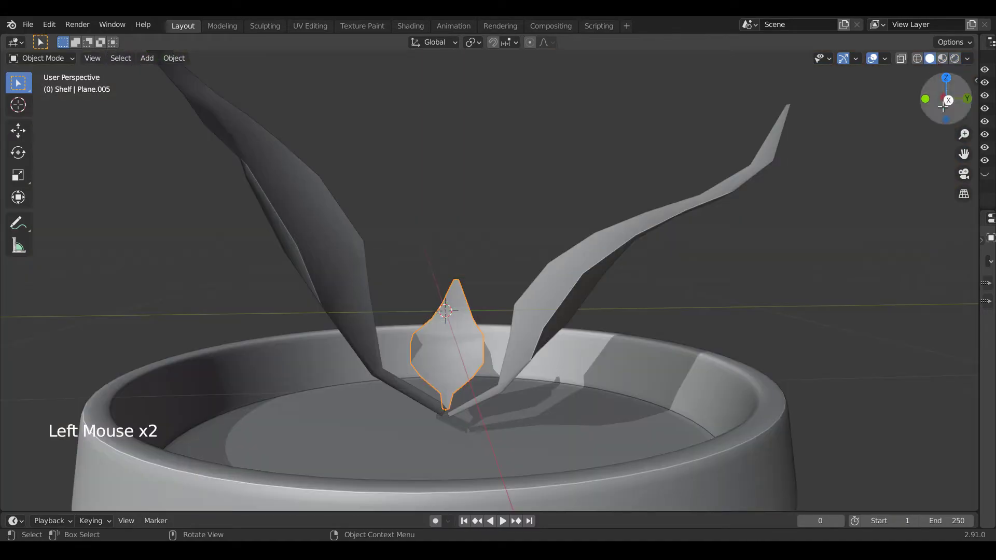
pyautogui.click(942, 58)
pyautogui.moveTo(946, 99)
pyautogui.mouseDown()
pyautogui.moveTo(799, 67)
pyautogui.moveTo(737, 99)
pyautogui.moveTo(656, 233)
pyautogui.mouseUp()
pyautogui.click(929, 59)
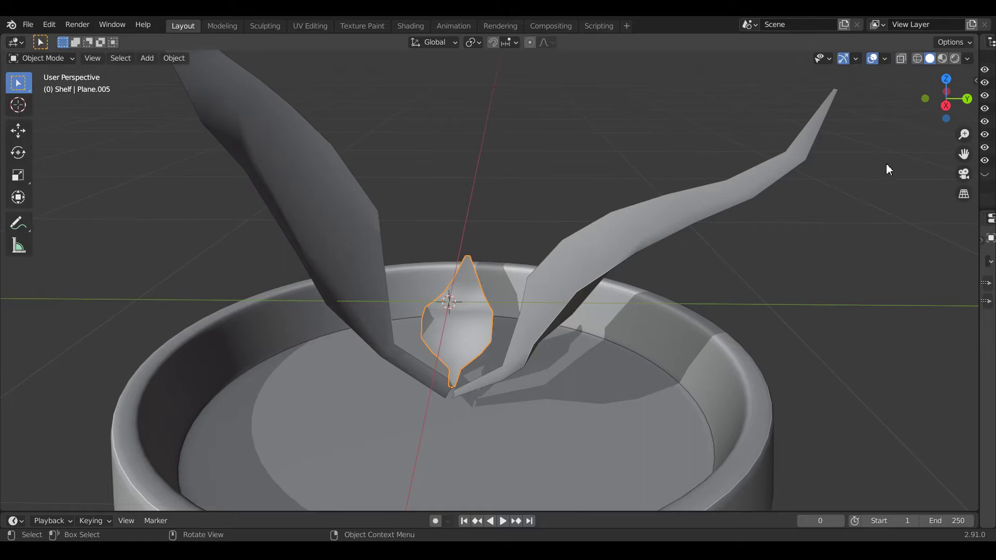
# In the top view, duplicate the small leaf and rotate the copy around global Z toward one of the large leaves.
pyautogui.press('KP_7')
pyautogui.hotkey('shift', 'd')
pyautogui.hotkey('shift', 'z')
pyautogui.press('r')
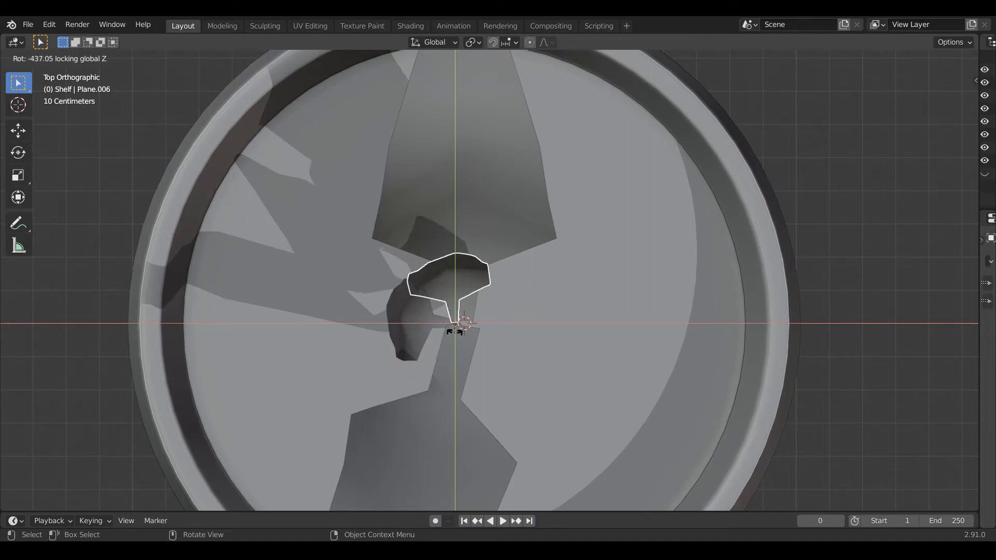
pyautogui.click(459, 337)
# Scale up the duplicated leaf, and rotate it with the global Z lock in the front view.
pyautogui.moveTo(947, 115); pyautogui.dragTo(762, 319)
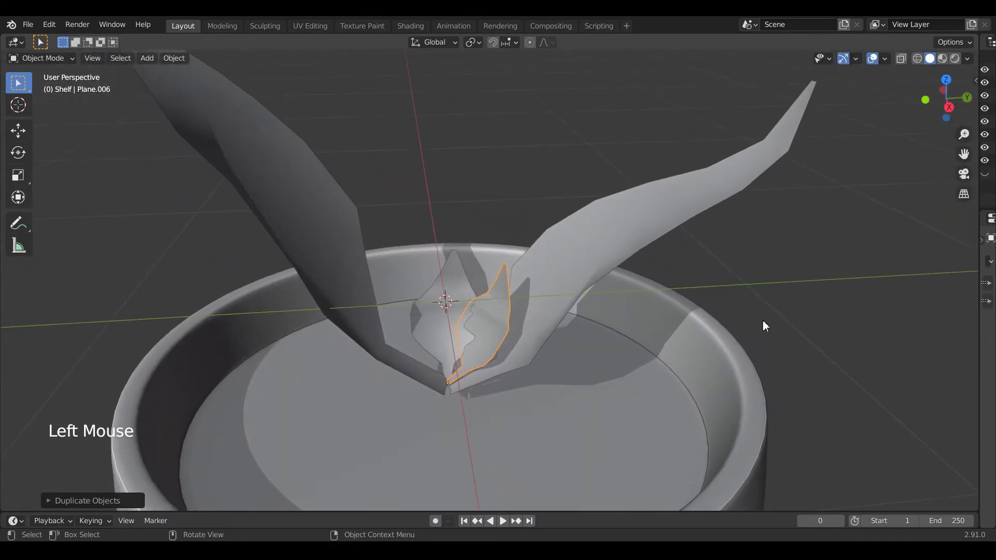
pyautogui.press('s')
pyautogui.click(898, 399)
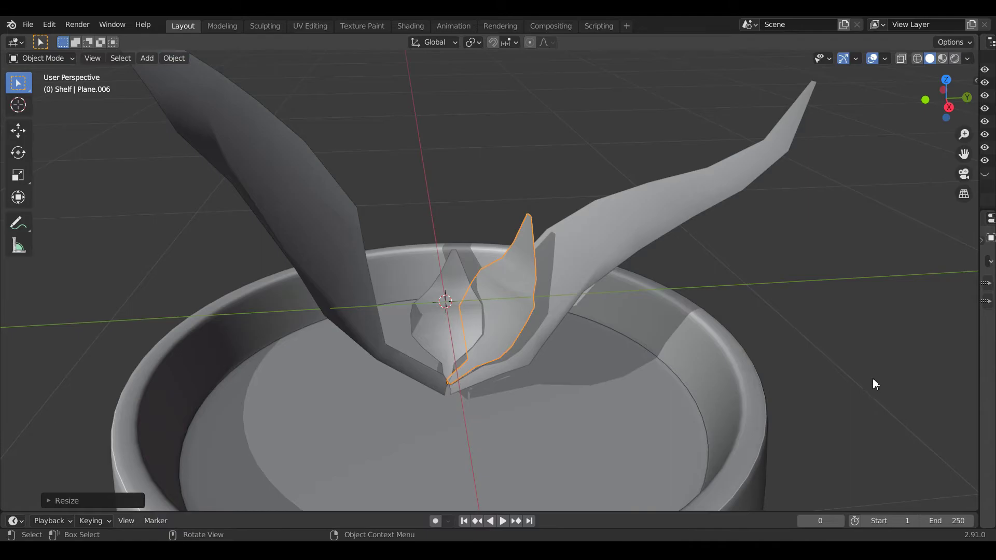
pyautogui.press('KP_1')
pyautogui.press('r')
pyautogui.hotkey('shift', 'z')
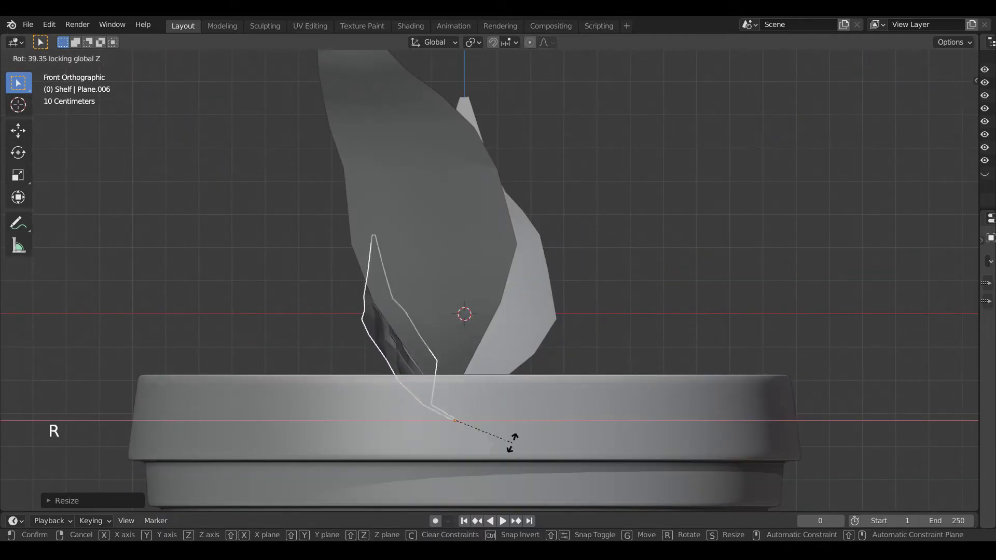
pyautogui.click(506, 444)
# With X-ray on in Edit Mode, select the duplicated leaf's tip section and rotate it outward using proportional editing.
pyautogui.press('Tab')
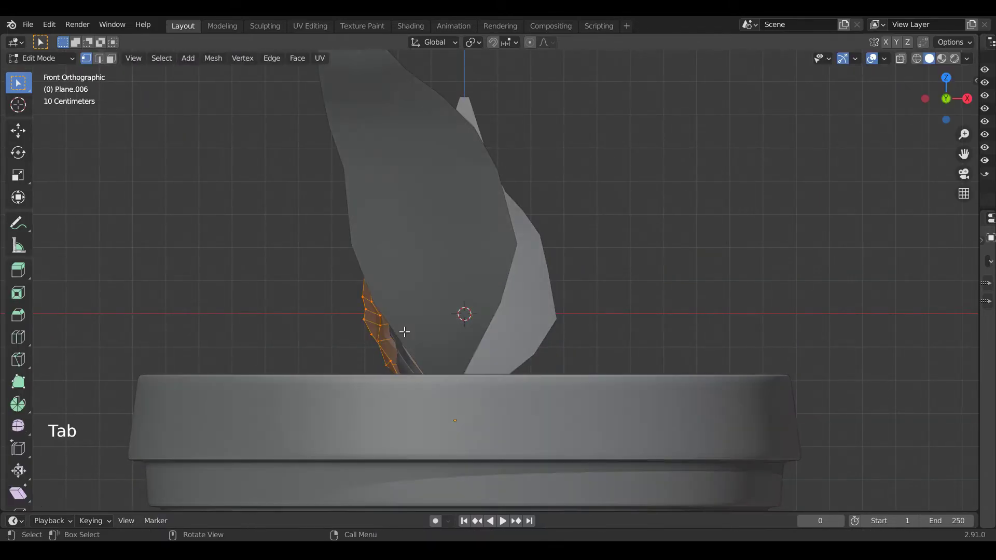
pyautogui.click(901, 59)
pyautogui.moveTo(336, 218); pyautogui.dragTo(440, 281)
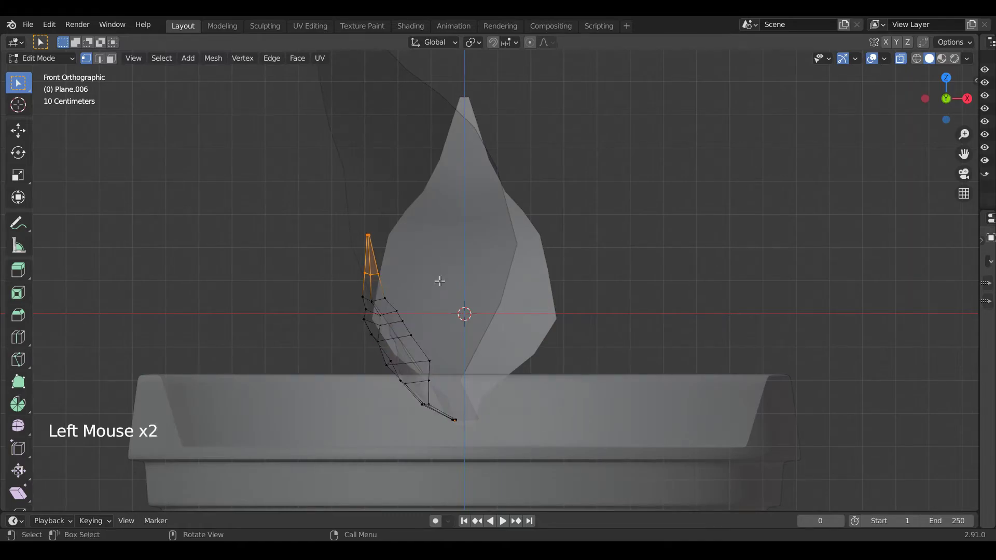
pyautogui.press('g')
pyautogui.click(427, 282)
pyautogui.press('r')
pyautogui.click(479, 97)
pyautogui.press('r')
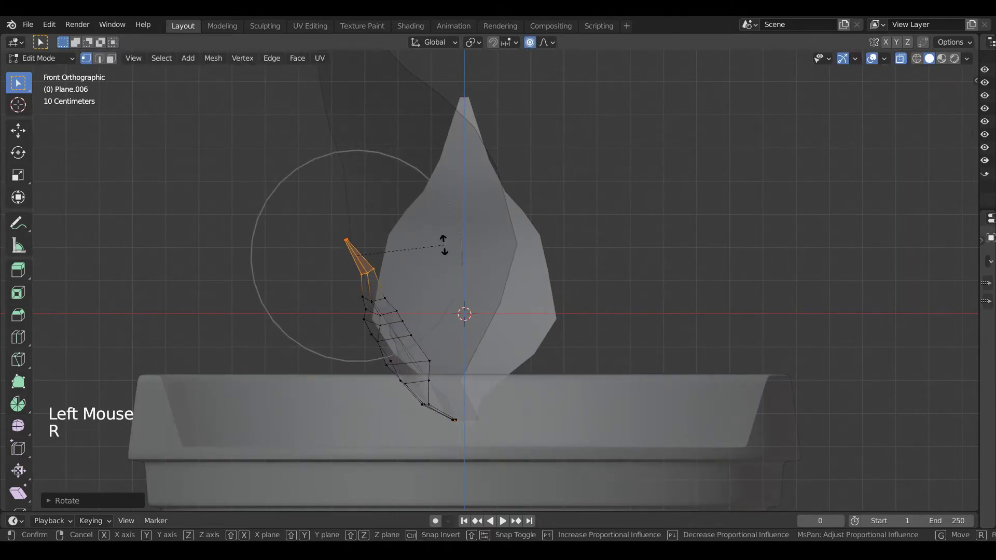
pyautogui.click(423, 232)
# Move the leaf's tip section outward and down with proportional editing, rotate it further, and return to Object Mode.
pyautogui.press('g')
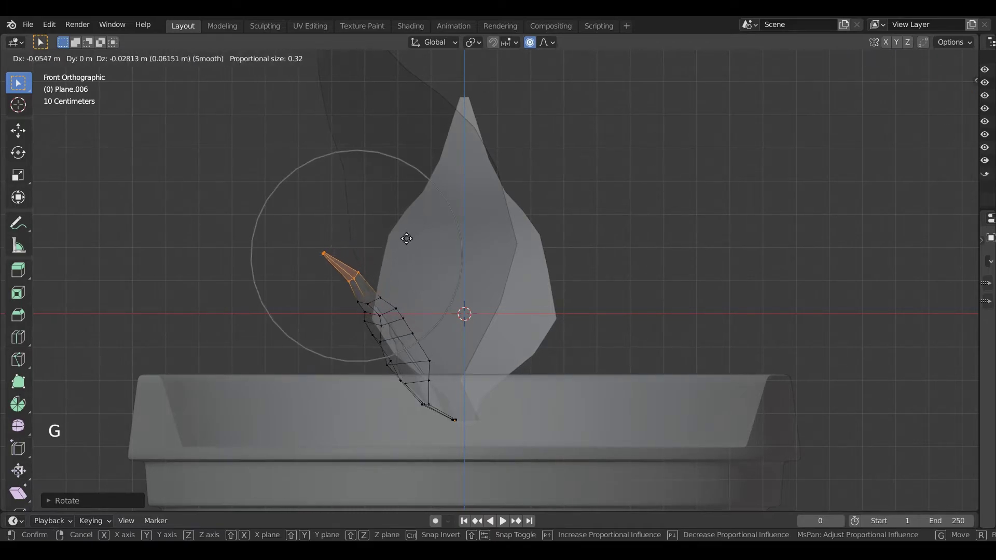
pyautogui.click(391, 253)
pyautogui.press('r')
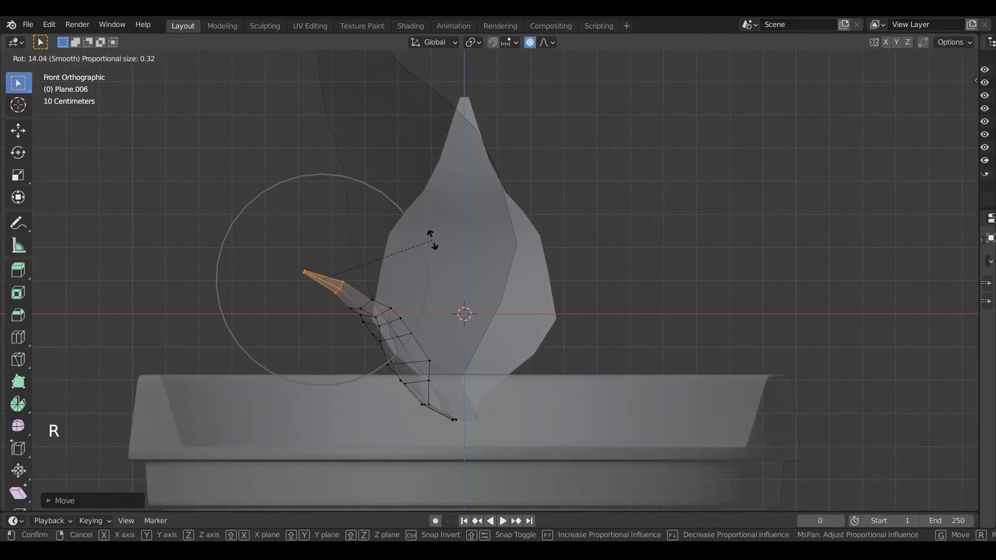
pyautogui.click(433, 212)
pyautogui.press('Tab')
# Duplicate the front small leaf, scale the copy down, and rotate it around the vertical axis beside the original.
pyautogui.moveTo(945, 100)
pyautogui.mouseDown()
pyautogui.moveTo(809, 143)
pyautogui.moveTo(915, 104)
pyautogui.moveTo(960, 103)
pyautogui.moveTo(989, 66)
pyautogui.moveTo(976, 52)
pyautogui.moveTo(992, 64)
pyautogui.moveTo(949, 101)
pyautogui.mouseUp()
pyautogui.click(466, 319)
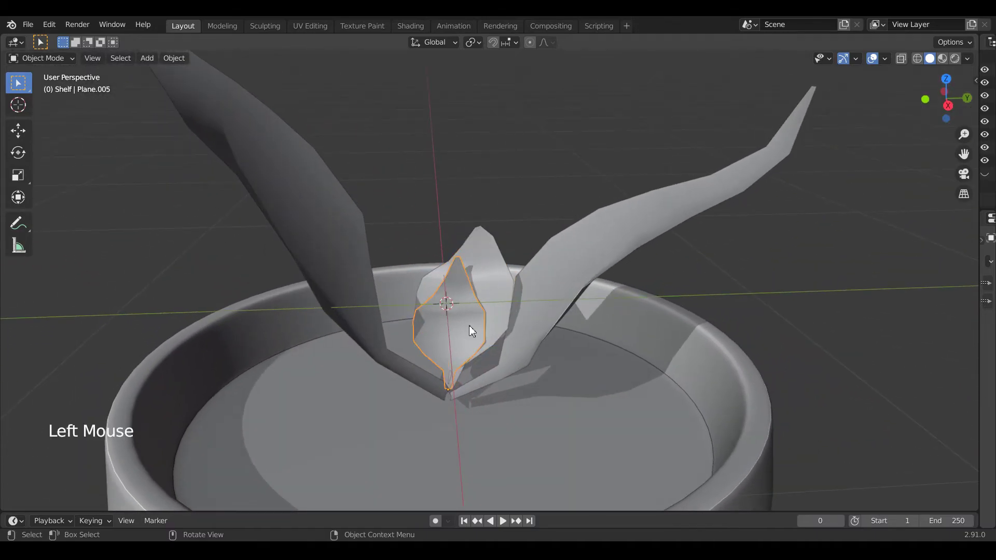
pyautogui.scroll(2, 466, 319)
pyautogui.hotkey('shift', 'd')
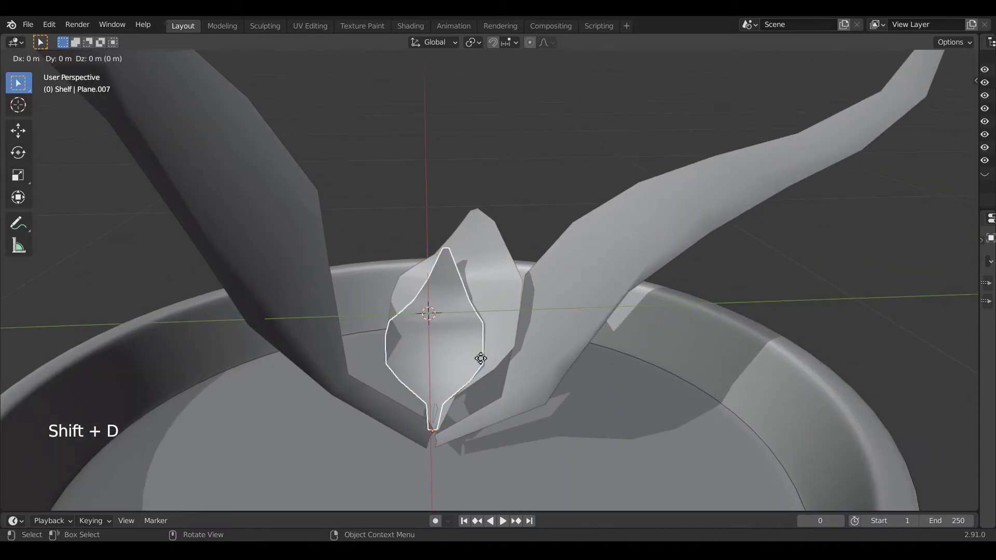
pyautogui.click(485, 369)
pyautogui.press('s')
pyautogui.click(535, 397)
pyautogui.press('r')
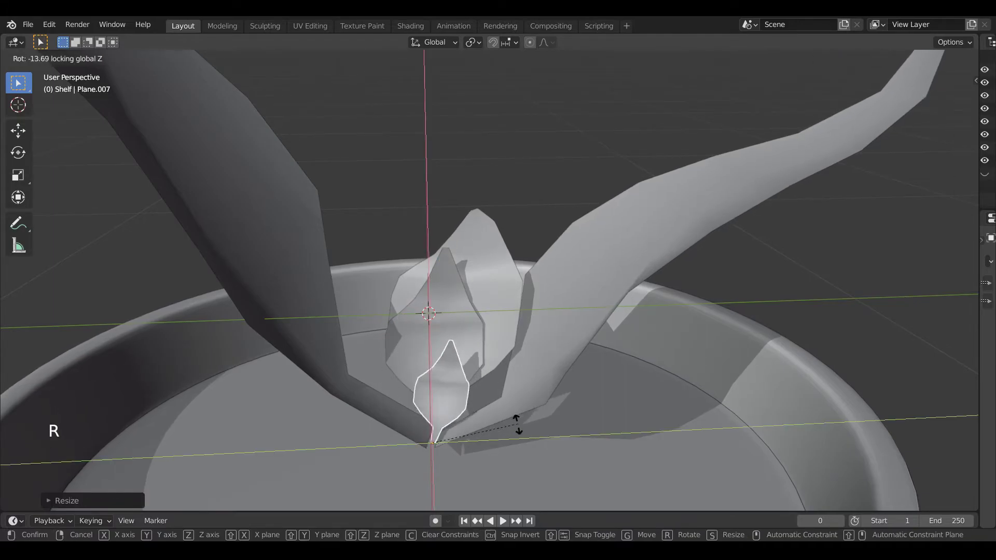
pyautogui.click(541, 452)
# Show the leaves in Material Preview and split off a second area set to the UV Editor.
pyautogui.click(941, 58)
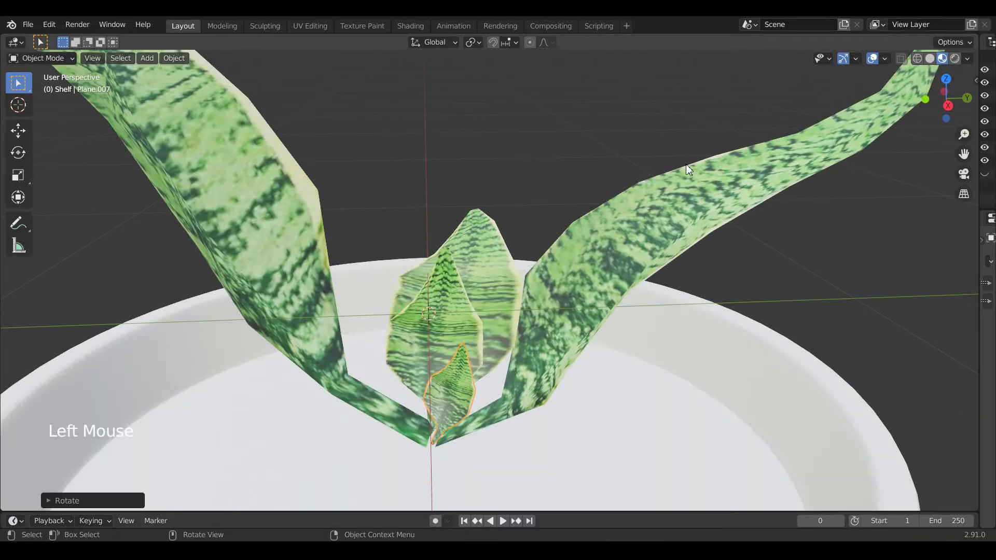
pyautogui.moveTo(944, 106); pyautogui.dragTo(992, 131)
pyautogui.moveTo(976, 36); pyautogui.dragTo(481, 113)
pyautogui.click(495, 42)
pyautogui.click(519, 104)
pyautogui.scroll(3, 248, 275)
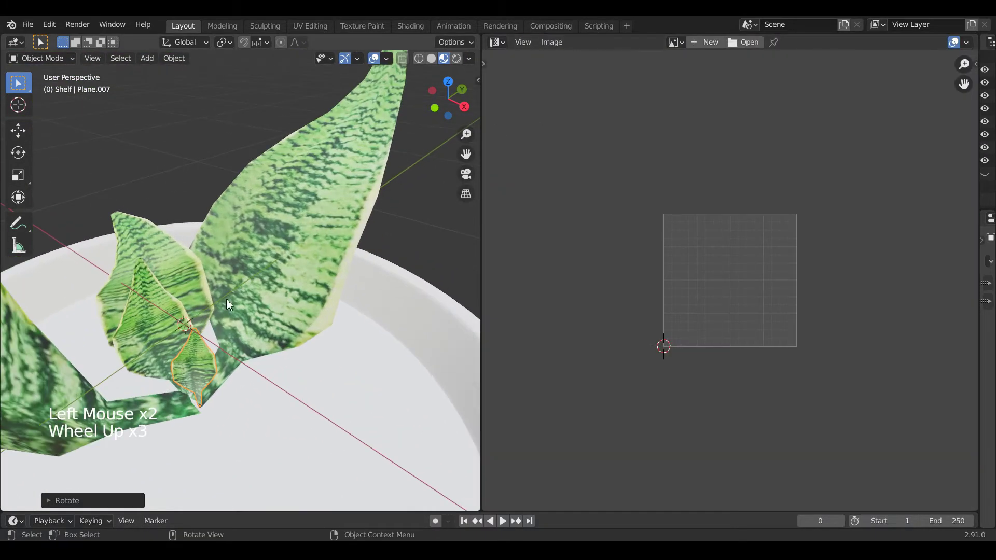
# In Edit Mode, select the entire smallest leaf and scale down its UV island on the 4.jpg image.
pyautogui.press('Tab')
pyautogui.scroll(3, 214, 365)
pyautogui.press('a')
pyautogui.scroll(1, 814, 343)
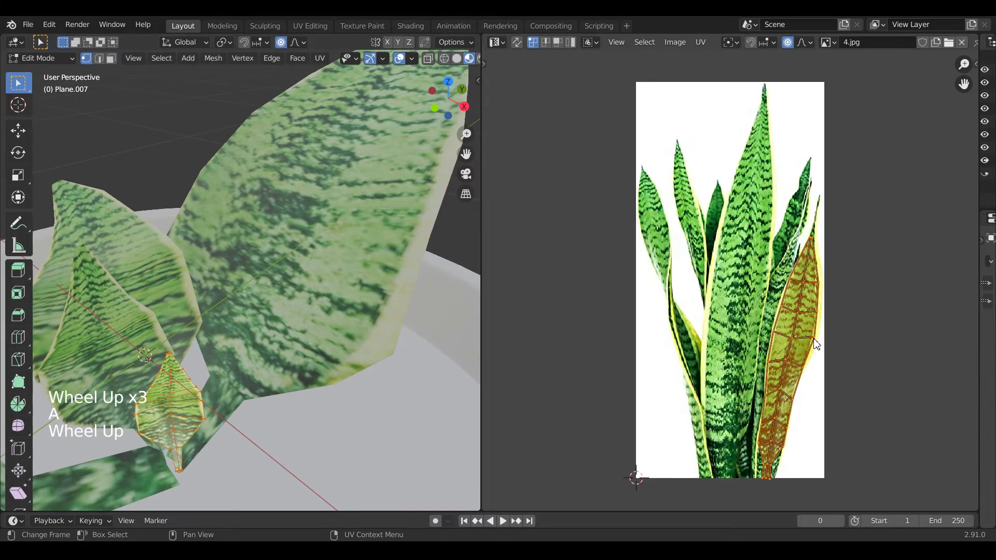
pyautogui.press('s')
pyautogui.click(814, 380)
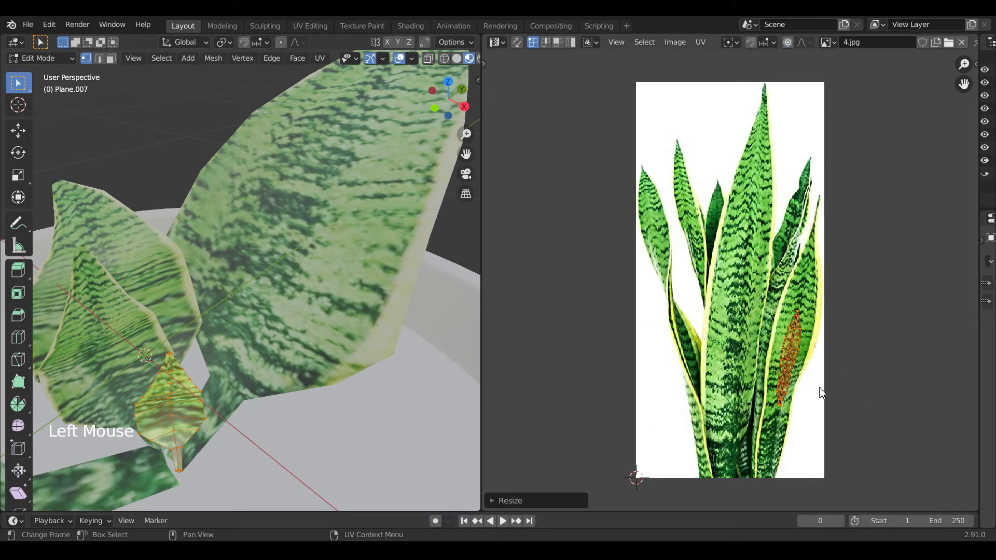
# Move and rescale the smallest leaf's UV island over the lower part of the yellow-edged leaf at the image's right.
pyautogui.press('g')
pyautogui.click(808, 463)
pyautogui.press('s')
pyautogui.click(817, 460)
pyautogui.press('g')
pyautogui.click(814, 452)
# Try different scales for the smallest leaf's UV island, undoing the unwanted ones, and enlarge it over the lower leaf texture.
pyautogui.press('s')
pyautogui.click(823, 456)
pyautogui.hotkey('ctrl', 'z')
pyautogui.press('s')
pyautogui.click(825, 456)
pyautogui.hotkey('ctrl', 'z')
pyautogui.press('s')
pyautogui.click(830, 449)
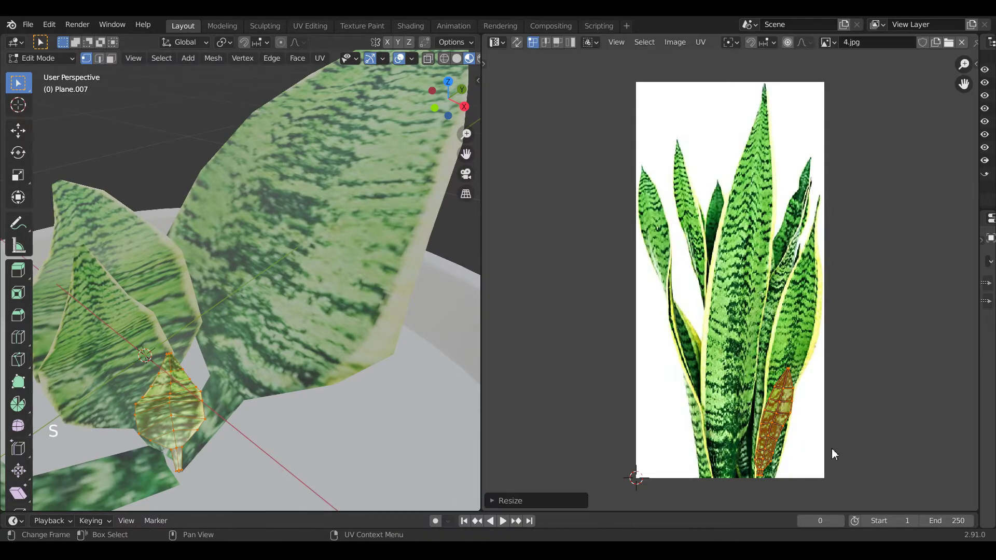
# Select the rear small leaf's whole mesh in Edit Mode, then move, rotate and scale its UV island over the tall central leaf.
pyautogui.press('Tab')
pyautogui.click(158, 272)
pyautogui.press('Tab')
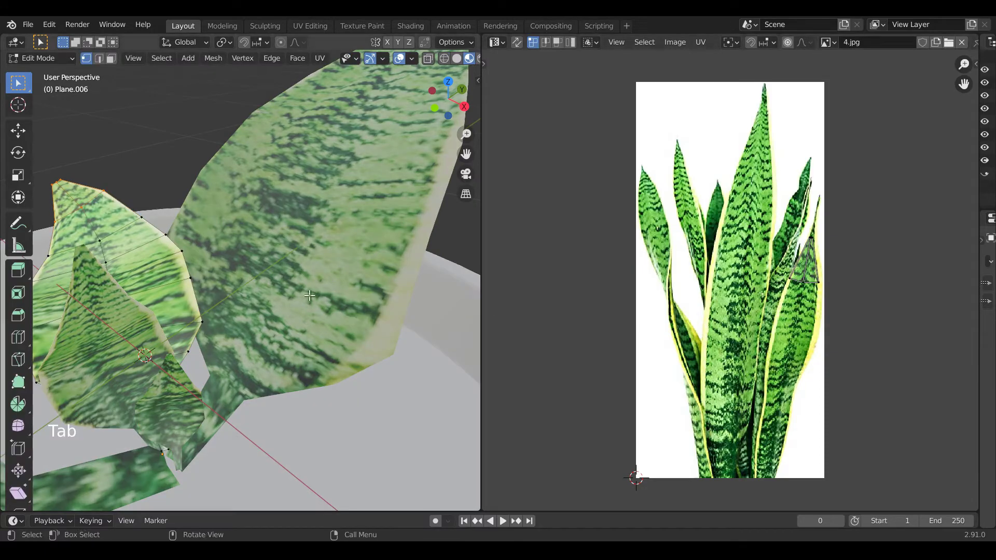
pyautogui.press('a')
pyautogui.press('a')
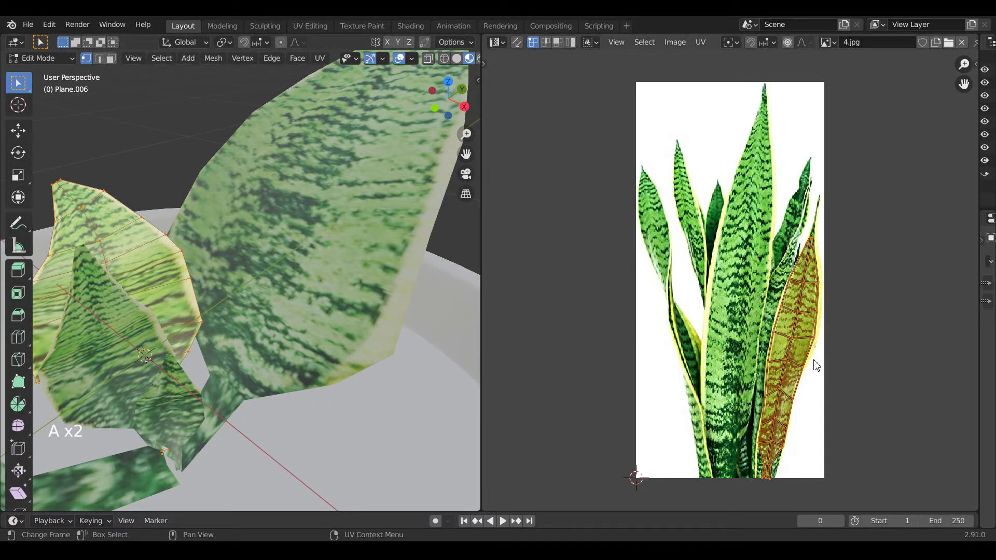
pyautogui.press('g')
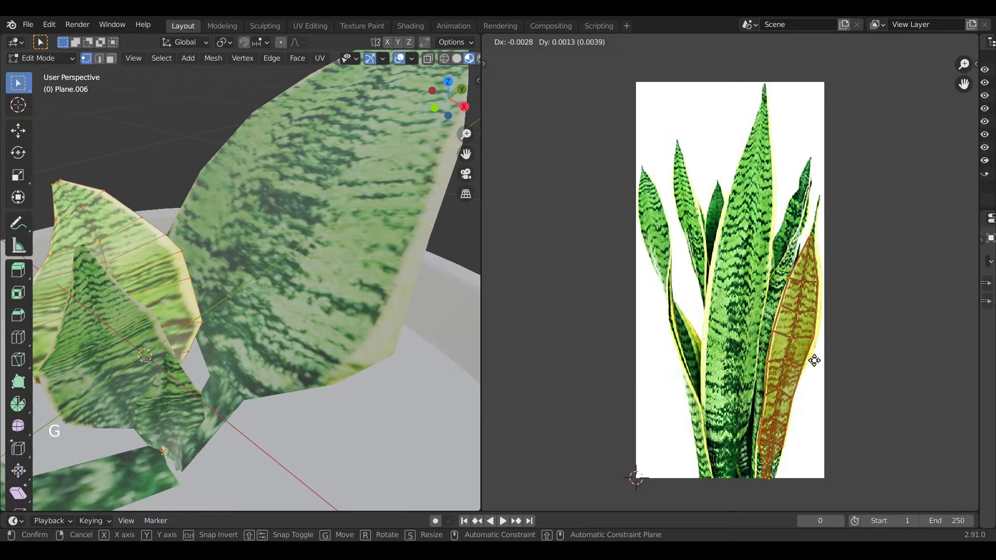
pyautogui.click(762, 333)
pyautogui.press('r')
pyautogui.click(785, 296)
pyautogui.press('s')
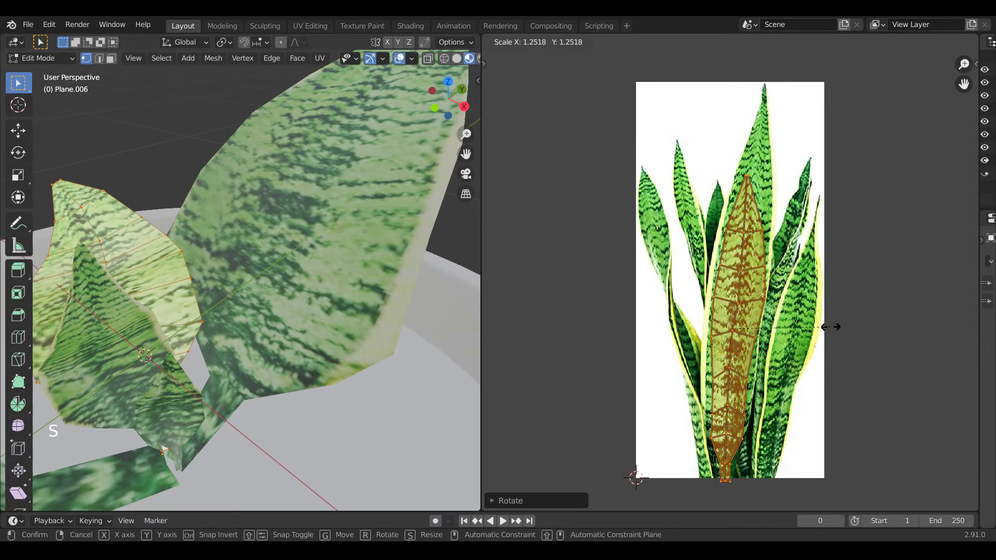
pyautogui.click(830, 327)
# Reposition the rear leaf's UV island, and move its tip and the row below to follow the central leaf's upper outline.
pyautogui.press('g')
pyautogui.click(728, 151)
pyautogui.click(748, 165)
pyautogui.press('g')
pyautogui.click(791, 166)
pyautogui.press('g')
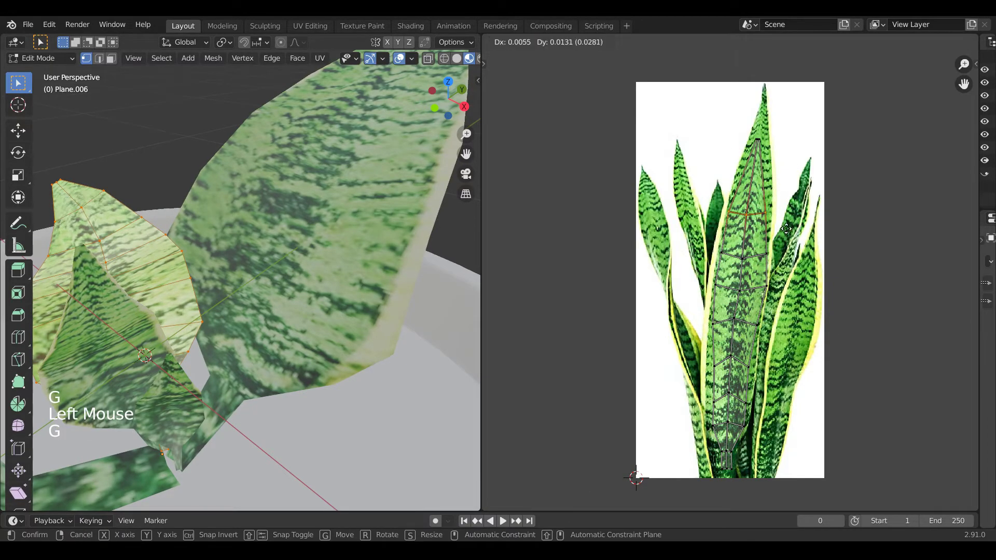
pyautogui.click(793, 217)
# Move the UV rows across the upper middle of the island to line up with the central leaf's edges.
pyautogui.moveTo(707, 225); pyautogui.dragTo(809, 296)
pyautogui.press('g')
pyautogui.click(797, 268)
pyautogui.press('g')
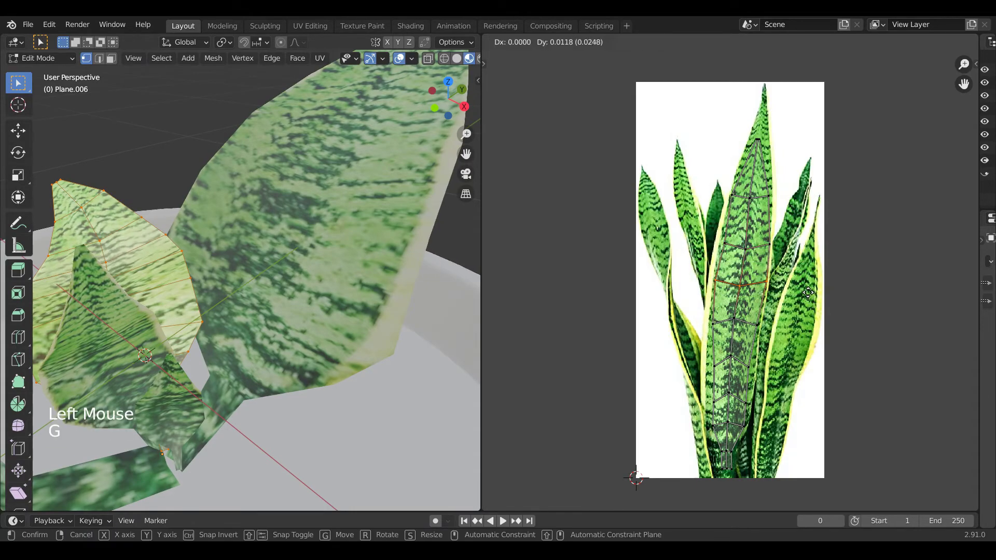
pyautogui.click(710, 324)
# Move and widen the UV rows across the island's lower middle to match the central leaf's width.
pyautogui.press('g')
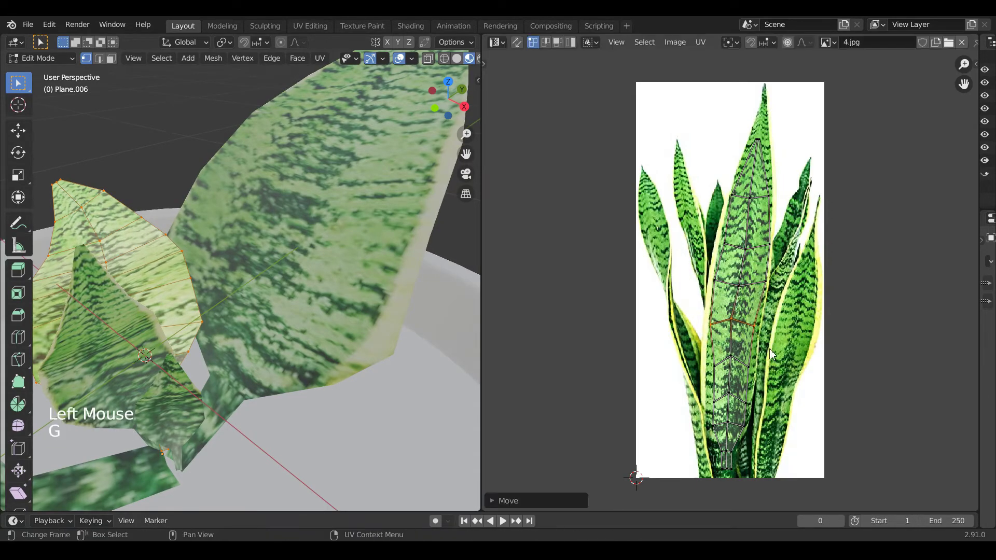
pyautogui.press('s')
pyautogui.click(778, 357)
pyautogui.press('g')
pyautogui.click(783, 357)
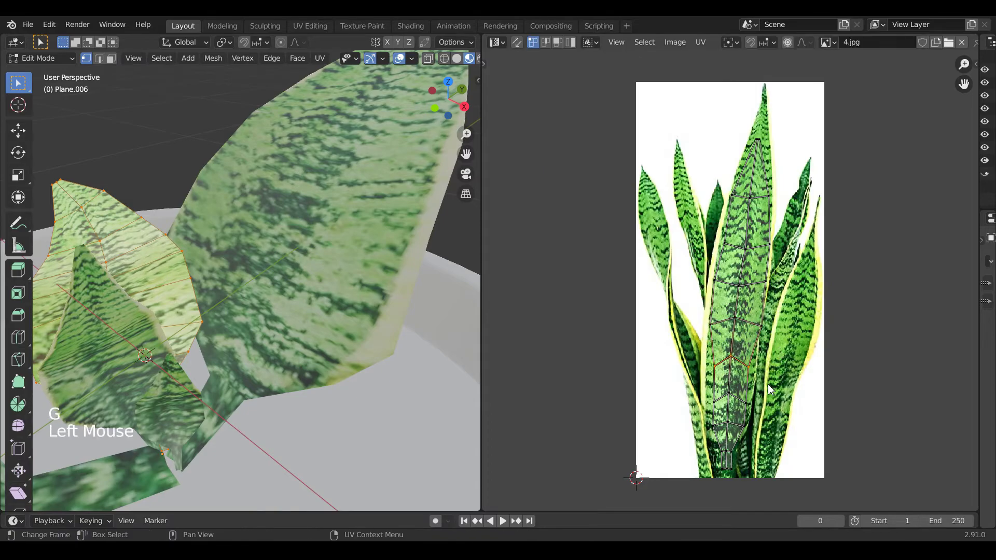
pyautogui.press('s')
pyautogui.click(781, 397)
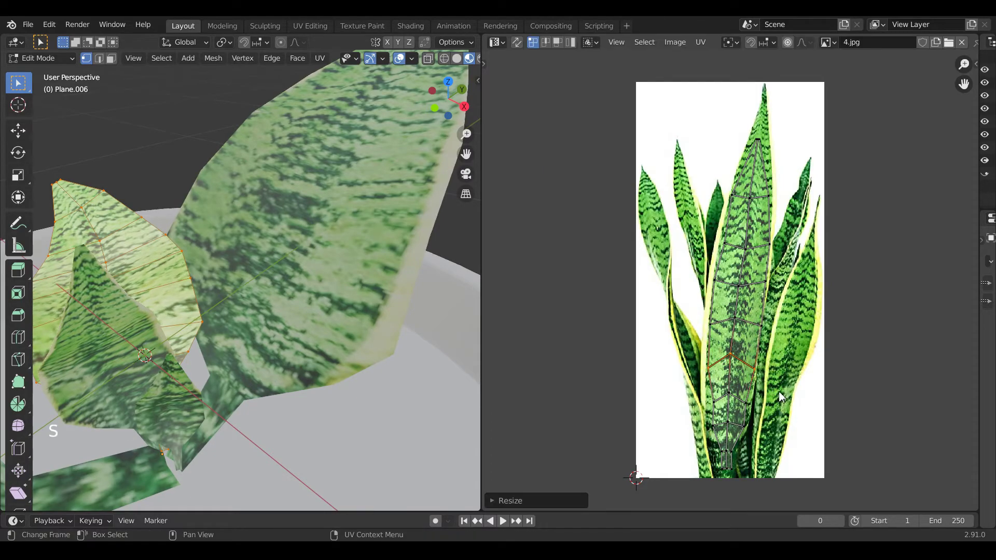
# Rescale the UV rows near the island's base, move and resize the stem section, and return to Object Mode.
pyautogui.click(754, 419)
pyautogui.press('s')
pyautogui.click(693, 424)
pyautogui.click(757, 453)
pyautogui.press('s')
pyautogui.click(748, 469)
pyautogui.moveTo(749, 475); pyautogui.dragTo(749, 474)
pyautogui.press('g')
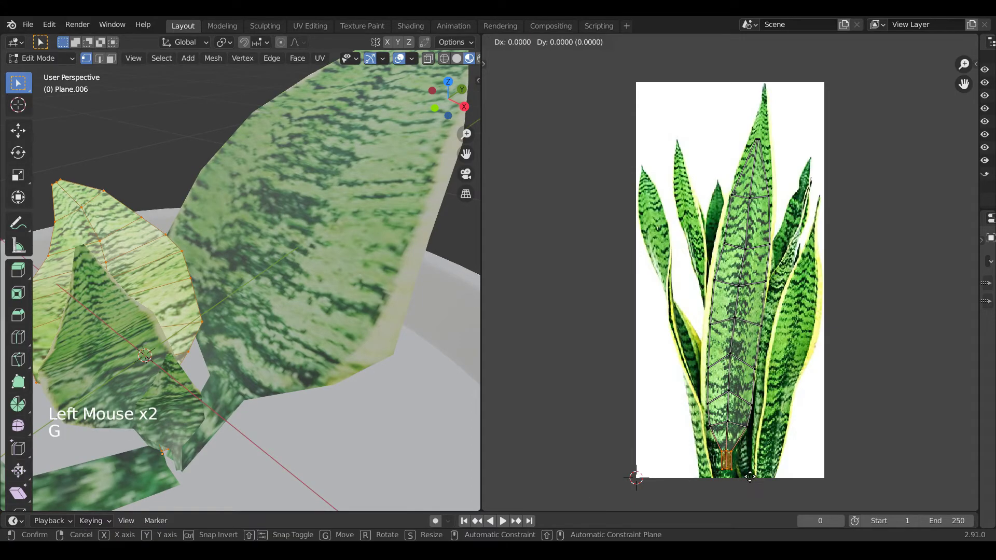
pyautogui.click(748, 476)
pyautogui.press('s')
pyautogui.click(756, 481)
pyautogui.press('Tab')
# In Edit Mode, scale the smallest leaf's UV island down and move it up the image, then return to Object Mode.
pyautogui.scroll(-2, 404, 298)
pyautogui.moveTo(448, 99); pyautogui.dragTo(433, 105)
pyautogui.click(174, 431)
pyautogui.press('Tab')
pyautogui.press('s')
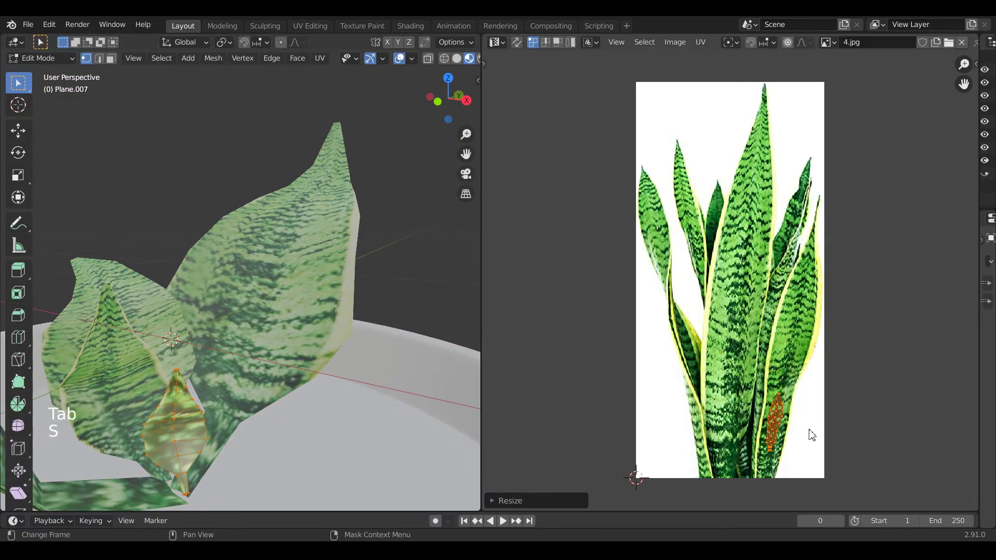
pyautogui.press('g')
pyautogui.click(760, 235)
pyautogui.press('Tab')
# Close the UV Editor area by merging it back into the full-width 3D viewport.
pyautogui.moveTo(447, 99); pyautogui.dragTo(447, 100)
pyautogui.press('Tab')
pyautogui.press('Tab')
pyautogui.moveTo(472, 45); pyautogui.dragTo(553, 269)
pyautogui.scroll(-7, 553, 270)
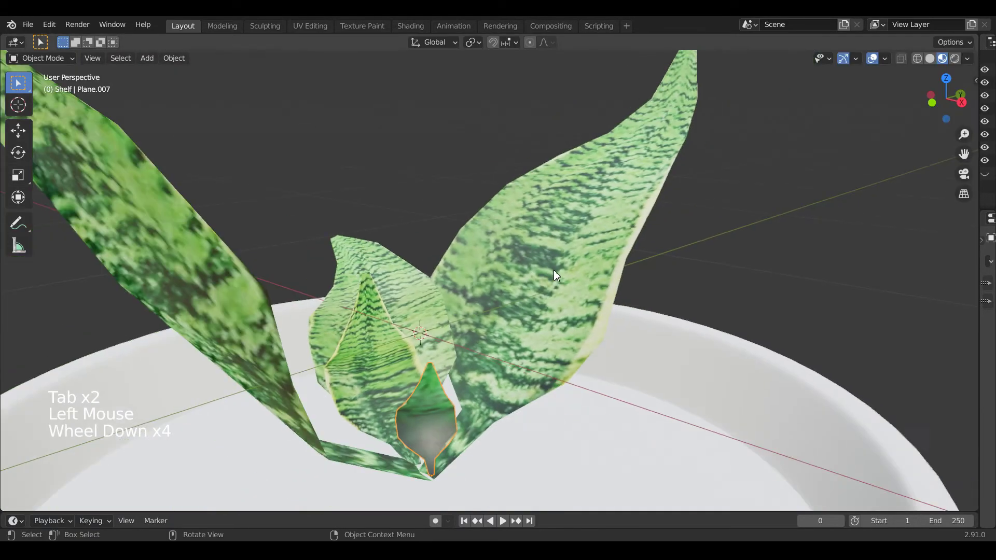
# Add a mesh circle at the 3D cursor, check its creation settings, and return to Solid shading.
pyautogui.moveTo(946, 99); pyautogui.dragTo(960, 124)
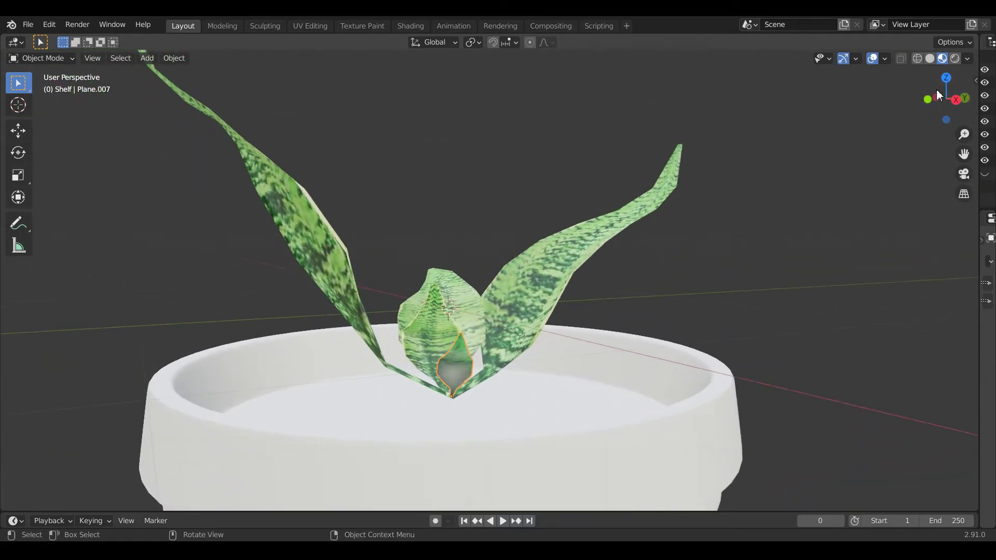
pyautogui.hotkey('shift', 'a')
pyautogui.moveTo(825, 240)
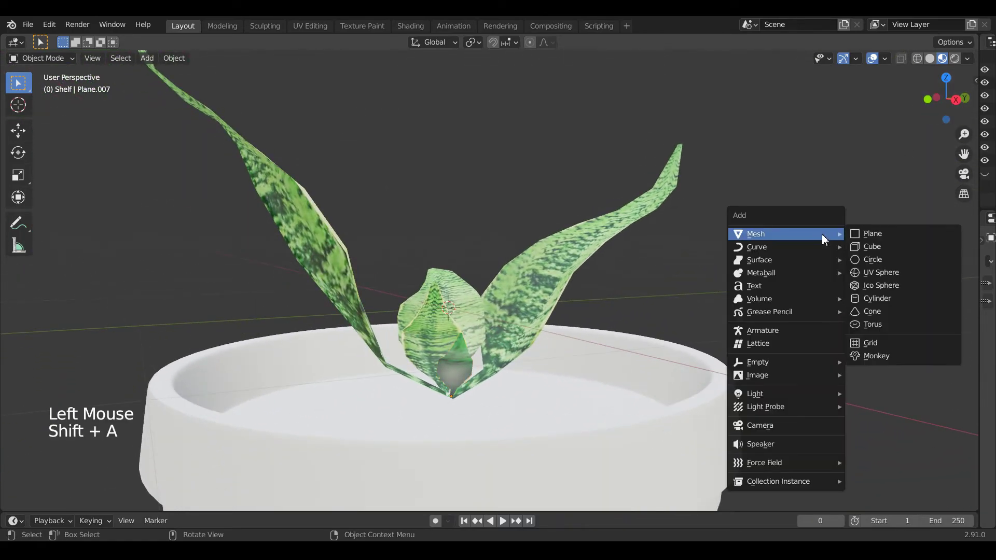
pyautogui.click(897, 265)
pyautogui.click(57, 500)
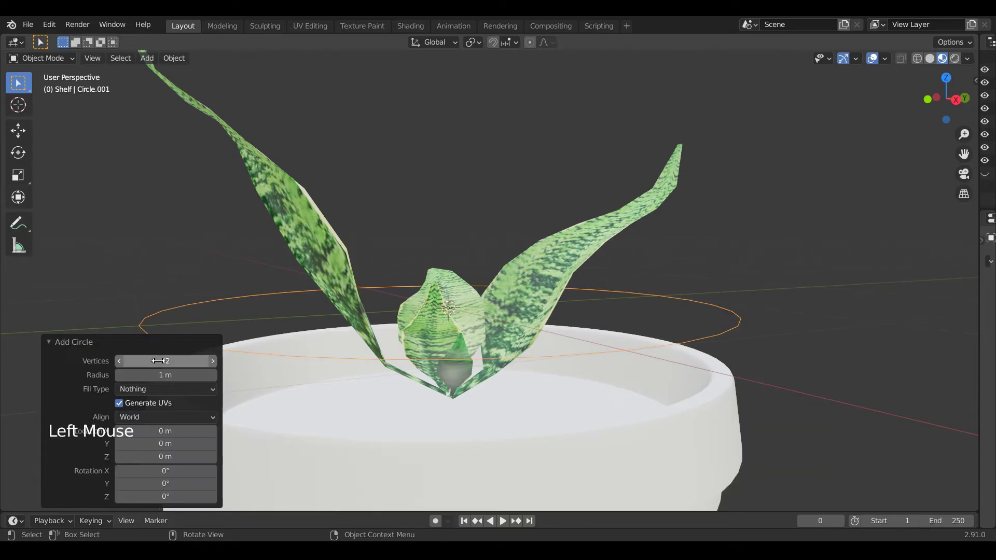
pyautogui.click(73, 342)
pyautogui.click(929, 58)
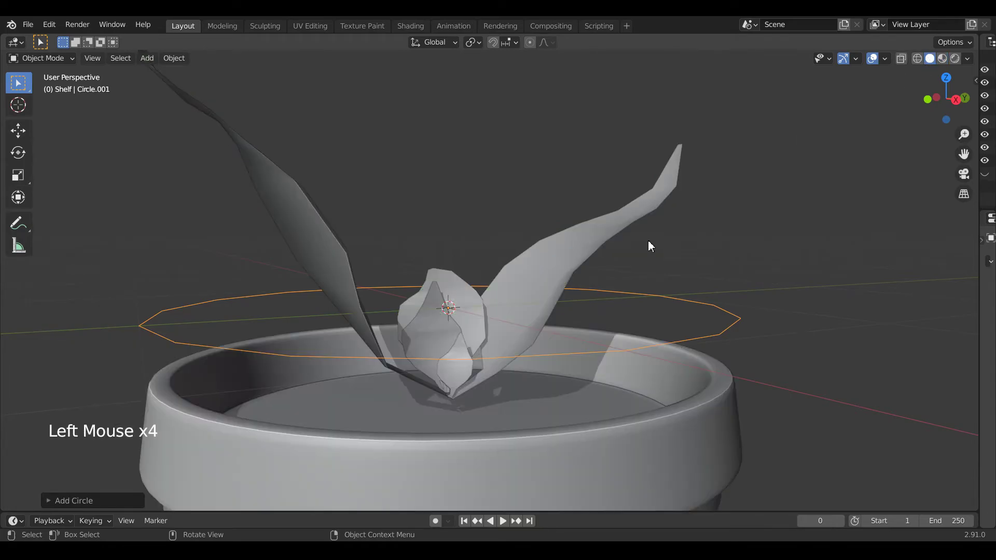
# Scale the circle down to fit inside the pot rim and lower it along Z to the inner surface.
pyautogui.press('s')
pyautogui.click(723, 349)
pyautogui.press('g')
pyautogui.press('z')
pyautogui.click(700, 457)
# In Edit Mode, extrude the circle upward about 0.05 m and scale the new ring to about 0.88 with Z locked.
pyautogui.moveTo(948, 107); pyautogui.dragTo(975, 121)
pyautogui.press('Tab')
pyautogui.press('e')
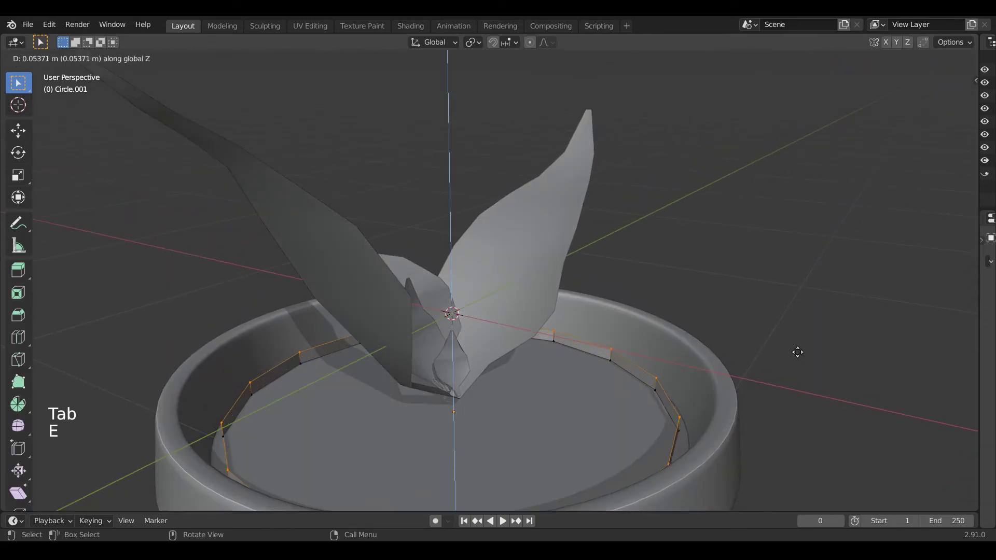
pyautogui.click(802, 348)
pyautogui.press('s')
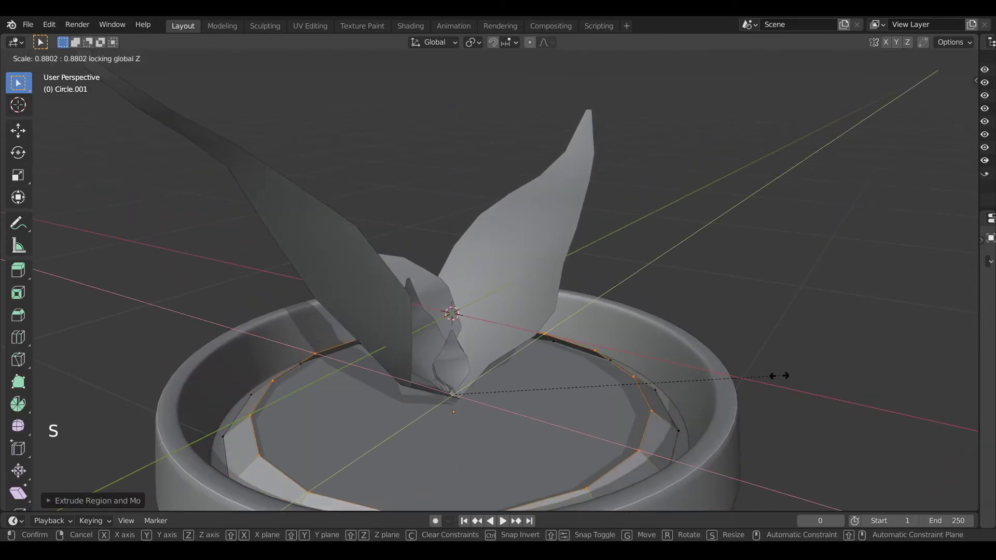
pyautogui.click(781, 377)
# Extrude the soil ring upward along Z again and scale it well inward with Z locked.
pyautogui.press('e')
pyautogui.press('z')
pyautogui.click(775, 360)
pyautogui.press('s')
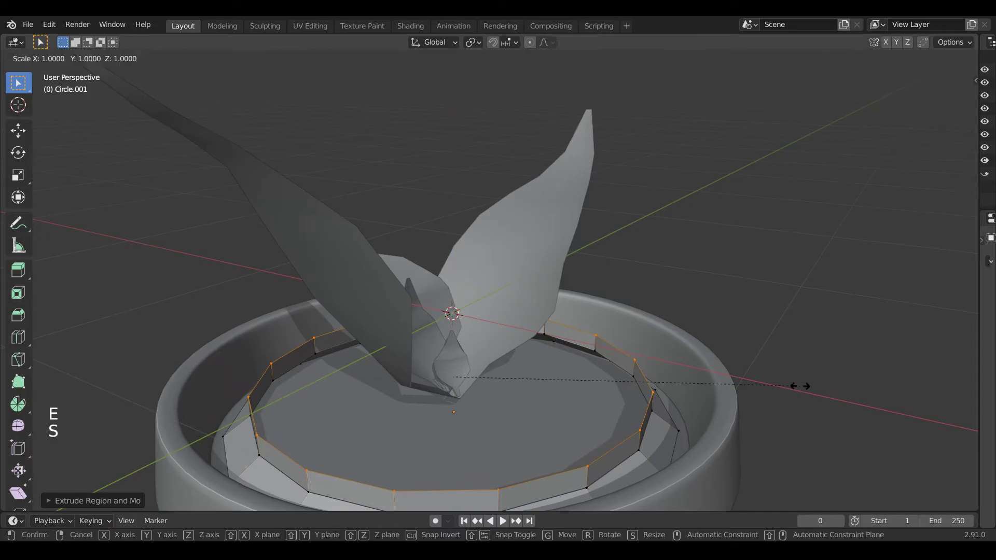
pyautogui.hotkey('shift', 'z')
pyautogui.click(673, 383)
# Extrude a third soil ring slightly upward along Z and shrink it around the leaf bases with Z locked.
pyautogui.press('e')
pyautogui.press('z')
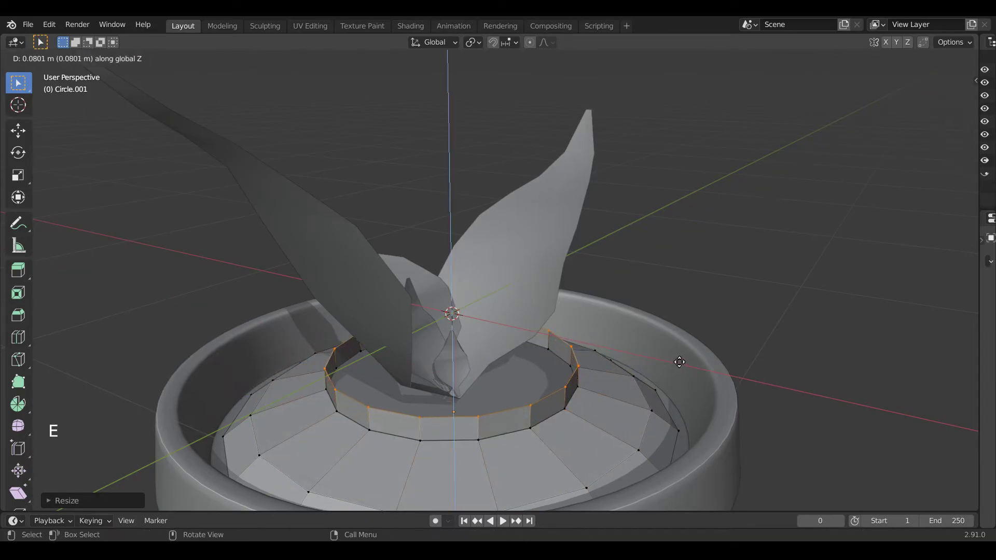
pyautogui.click(680, 376)
pyautogui.press('s')
pyautogui.hotkey('shift', 'z')
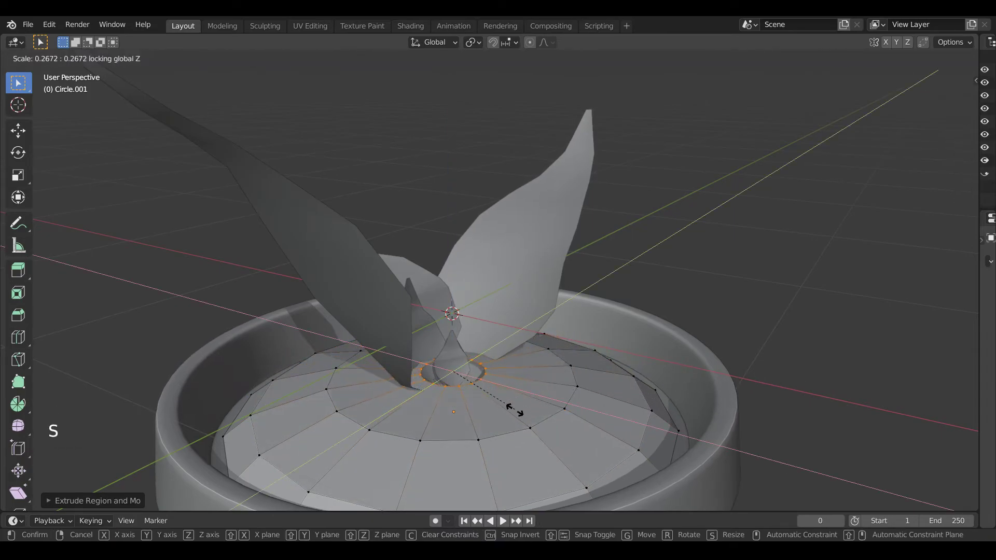
pyautogui.click(522, 427)
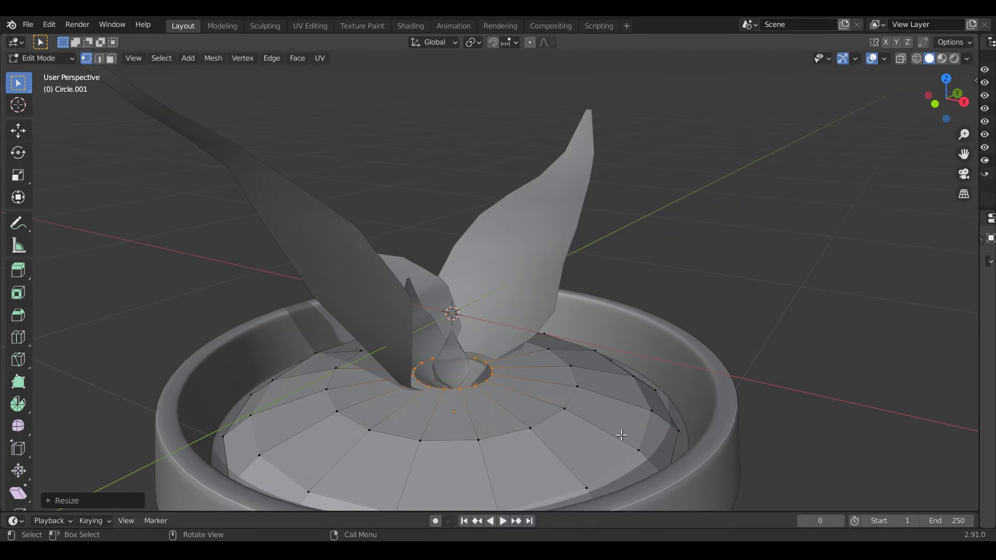
# Extrude the innermost ring and shrink it with Z locked to nearly close the mound's centre, then leave Edit Mode.
pyautogui.press('e')
pyautogui.press('s')
pyautogui.hotkey('shift', 'z')
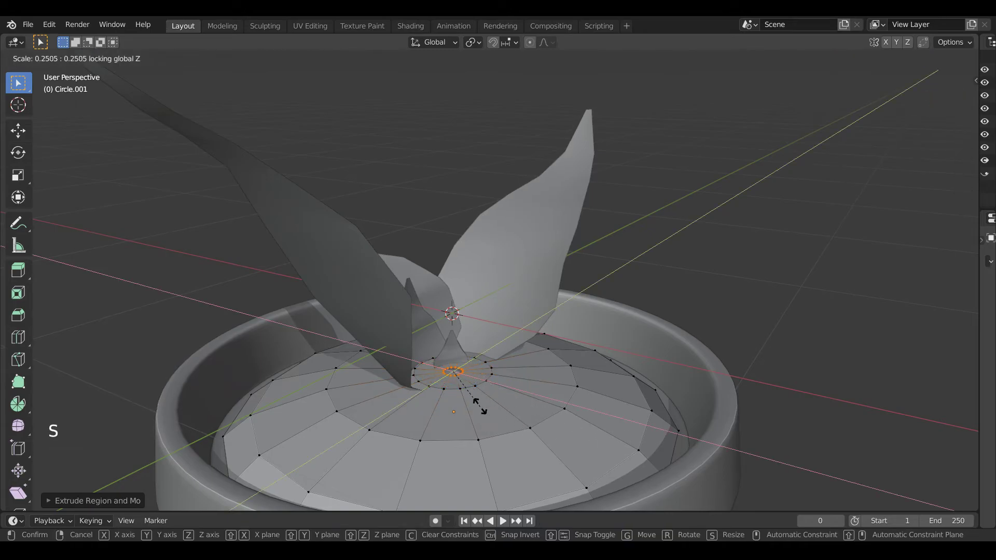
pyautogui.click(467, 389)
pyautogui.press('Tab')
# Select the leaves together and move them upward relative to the soil mound.
pyautogui.scroll(-2, 510, 303)
pyautogui.click(434, 304)
pyautogui.keyDown('shift'); pyautogui.click(454, 320); pyautogui.keyUp('shift')
pyautogui.keyDown('shift'); pyautogui.click(481, 300); pyautogui.keyUp('shift')
pyautogui.press('g')
pyautogui.click(477, 293)
# Restore the leaves' selection and raise them further along global Z out of the soil mound.
pyautogui.scroll(4, 733, 245)
pyautogui.click(733, 252)
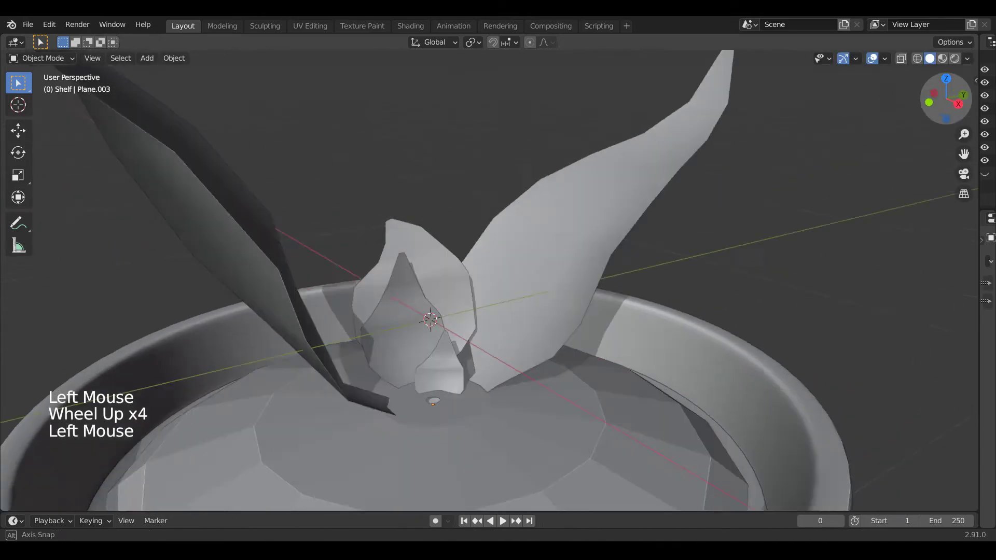
pyautogui.hotkey('ctrl', 'z')
pyautogui.press('g')
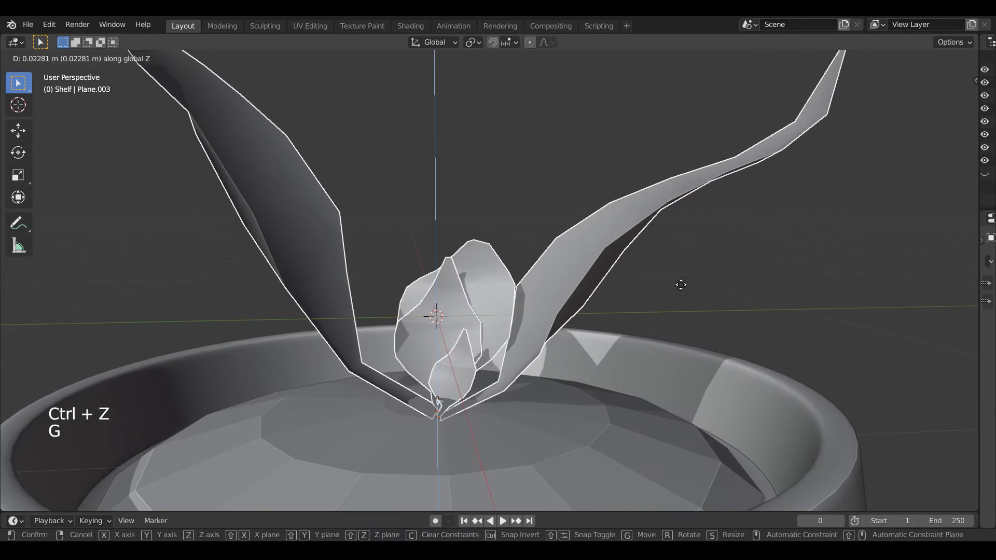
pyautogui.click(589, 285)
# Lower the long leaf on the +Y side along global Z so its base sinks into the soil mound.
pyautogui.click(588, 278)
pyautogui.press('g')
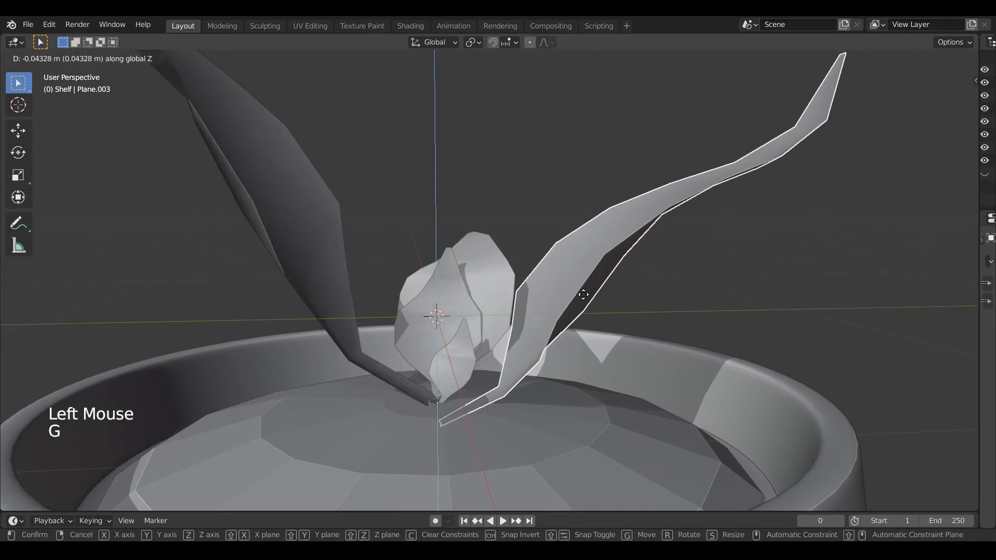
pyautogui.click(584, 289)
# Lower the opposite long leaf along Z into the soil and shift it along Y toward the small central leaves.
pyautogui.click(343, 281)
pyautogui.press('g')
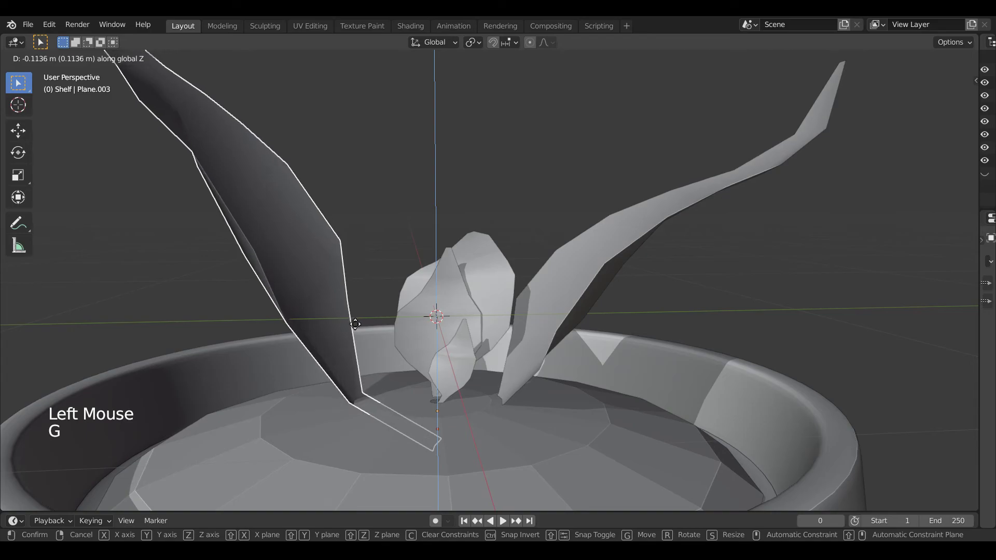
pyautogui.click(353, 326)
pyautogui.press('g')
pyautogui.press('x')
pyautogui.press('y')
pyautogui.click(382, 330)
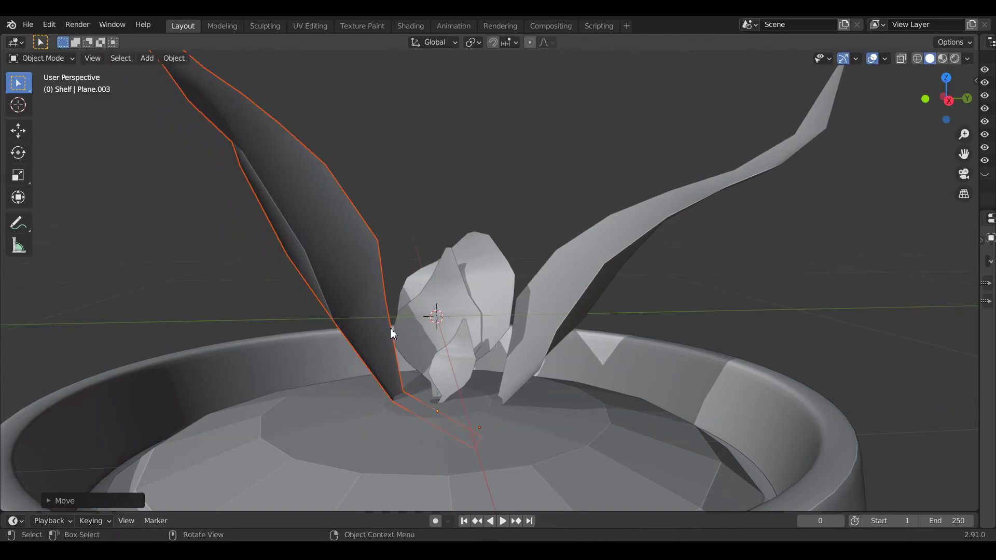
# Move the smallest front leaf along Z to seat its base in the soil.
pyautogui.click(449, 363)
pyautogui.moveTo(947, 100)
pyautogui.mouseDown()
pyautogui.moveTo(905, 141)
pyautogui.moveTo(867, 117)
pyautogui.moveTo(944, 114)
pyautogui.mouseUp()
pyautogui.scroll(4, 434, 397)
pyautogui.click(433, 395)
pyautogui.click(433, 395)
pyautogui.click(447, 412)
pyautogui.press('g')
pyautogui.press('z')
pyautogui.click(435, 353)
# Lower the medium pointed leaf behind the smallest one slightly along Z into the soil.
pyautogui.click(419, 328)
pyautogui.press('g')
pyautogui.press('z')
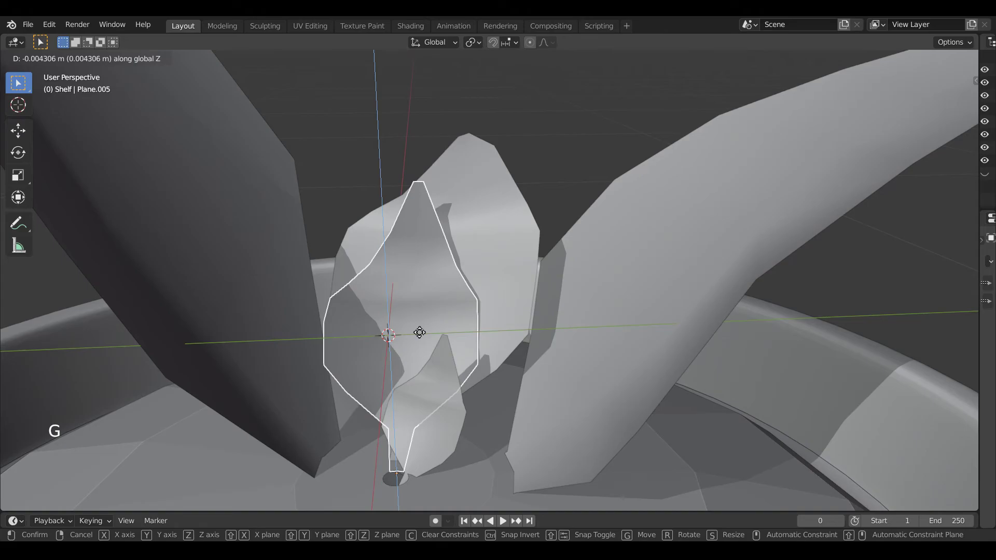
pyautogui.click(418, 337)
# Shift the long leaf on the +Y side along Y, closer to the central cluster of leaves.
pyautogui.click(488, 259)
pyautogui.moveTo(933, 115)
pyautogui.mouseDown()
pyautogui.moveTo(864, 113)
pyautogui.moveTo(975, 143)
pyautogui.moveTo(872, 148)
pyautogui.moveTo(933, 114)
pyautogui.mouseUp()
pyautogui.scroll(-2, 533, 323)
pyautogui.click(546, 347)
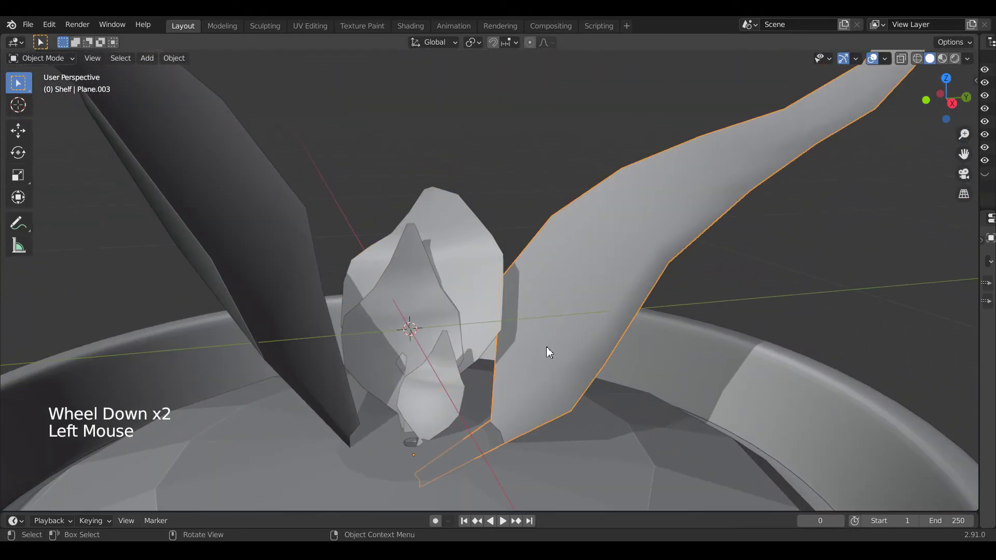
pyautogui.press('g')
pyautogui.press('y')
pyautogui.click(515, 350)
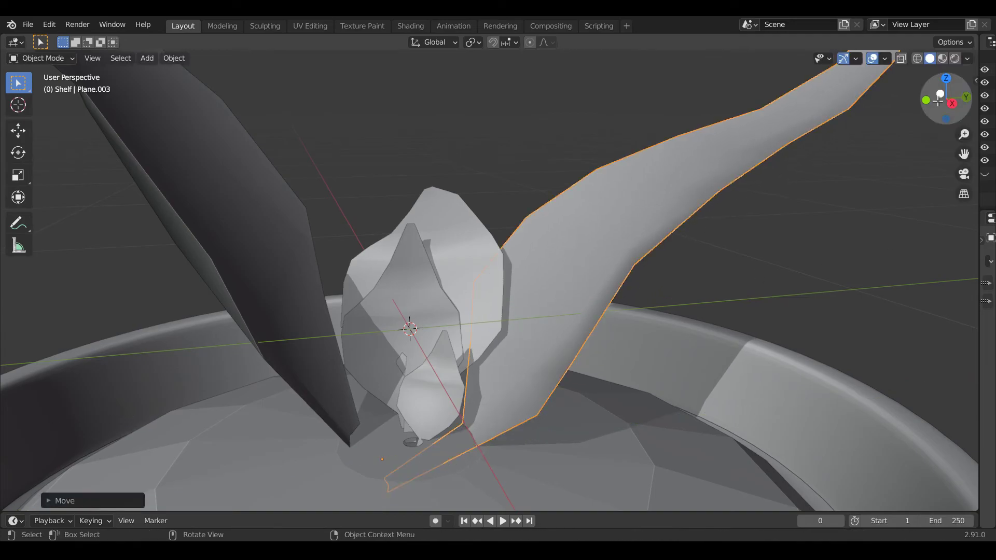
# Try smooth shading on the soil mound and undo it.
pyautogui.click(913, 130)
pyautogui.scroll(-5, 863, 260)
pyautogui.click(506, 390)
pyautogui.click(506, 390)
pyautogui.rightClick(488, 318)
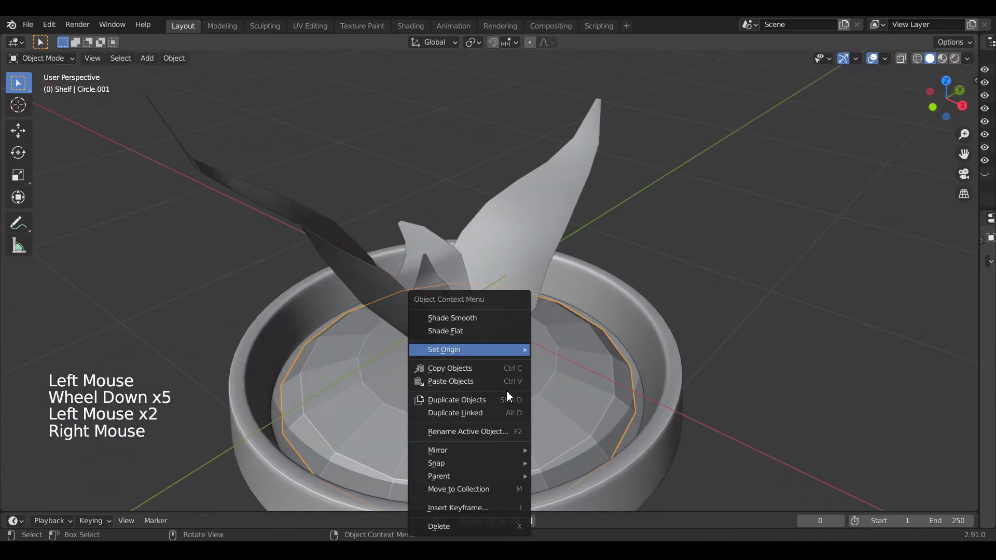
pyautogui.click(486, 314)
pyautogui.moveTo(944, 99)
pyautogui.mouseDown()
pyautogui.moveTo(976, 78)
pyautogui.moveTo(948, 81)
pyautogui.moveTo(945, 112)
pyautogui.moveTo(945, 89)
pyautogui.mouseUp()
pyautogui.scroll(3, 603, 384)
pyautogui.press('Tab')
pyautogui.hotkey('ctrl', 'z')
pyautogui.hotkey('ctrl', 'z')
# Replace the soil mound's innermost ring of faces with a single inset face, and leave Edit Mode.
pyautogui.press('Tab')
pyautogui.scroll(1, 472, 428)
pyautogui.scroll(-1, 473, 429)
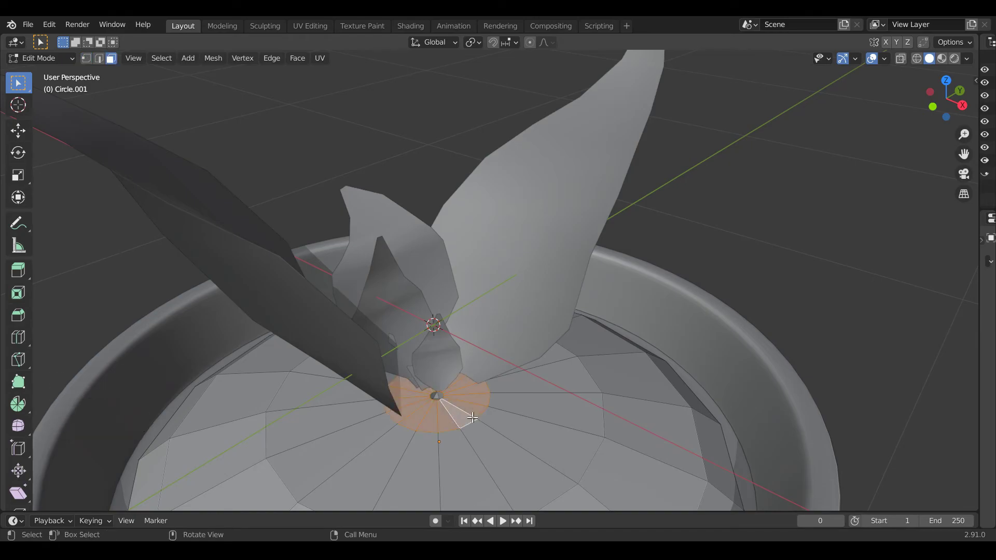
pyautogui.press('x')
pyautogui.click(468, 402)
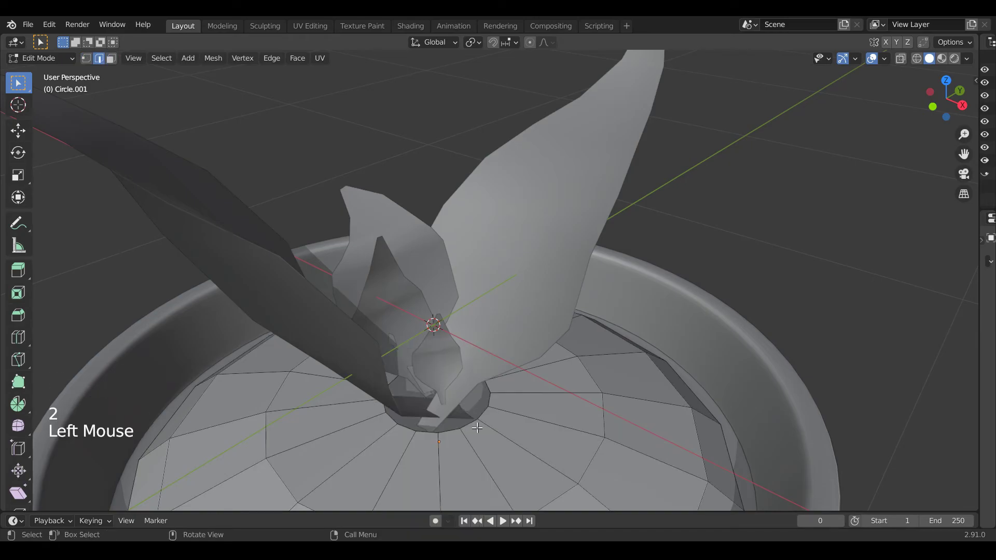
pyautogui.press('f')
pyautogui.press('i')
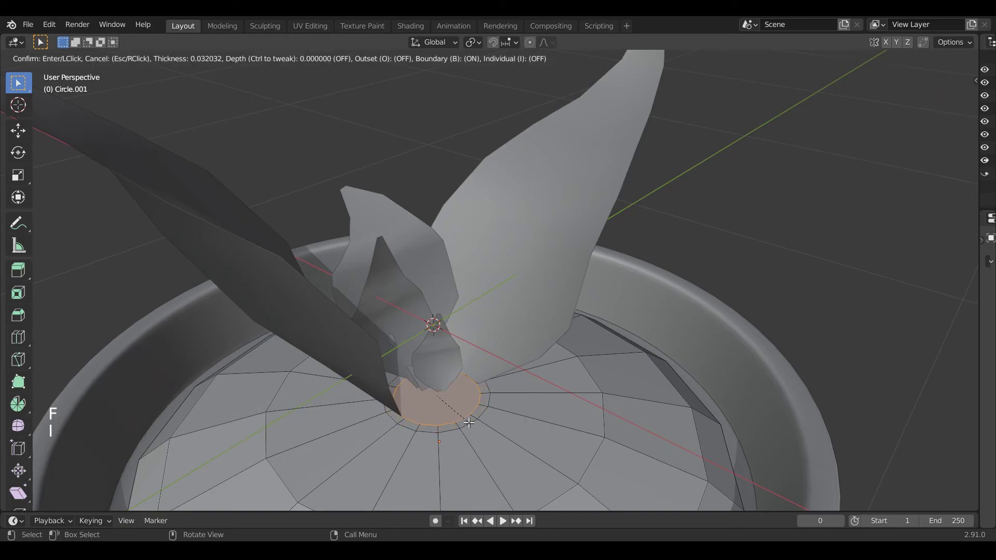
pyautogui.press('Tab')
pyautogui.scroll(-2, 468, 421)
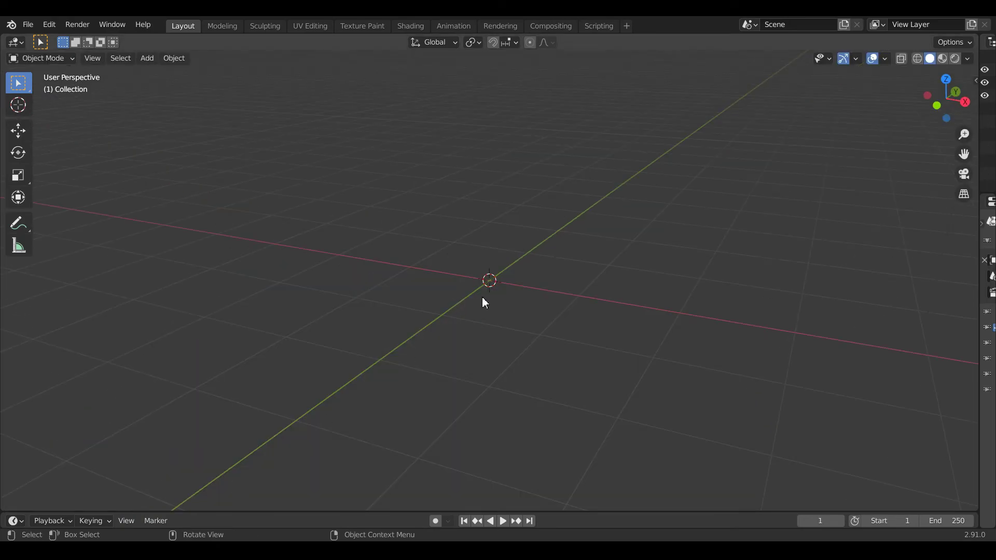
pyautogui.hotkey('shift', 'a')
pyautogui.moveTo(418, 277)
pyautogui.click(570, 334)
pyautogui.click(65, 480)
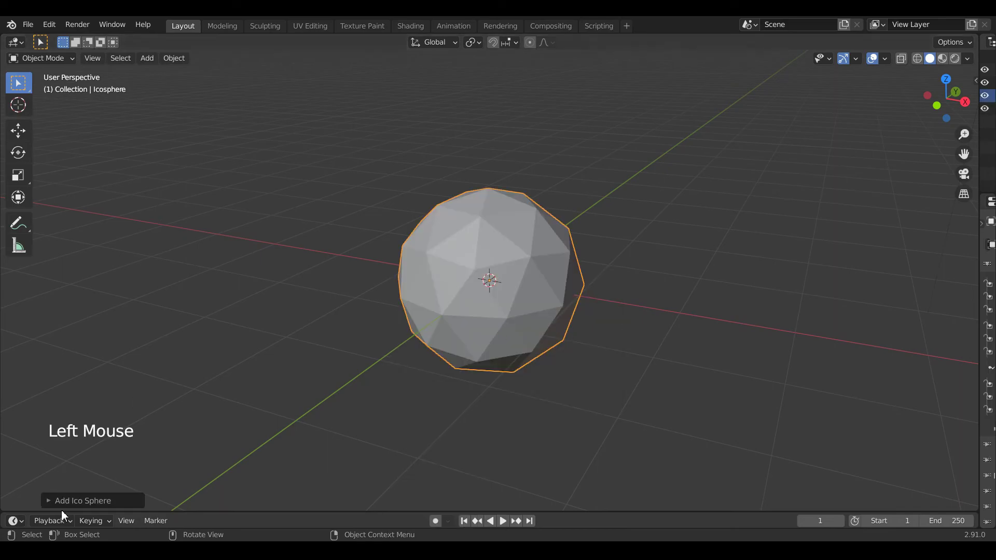
pyautogui.press('x')
# Add an ico sphere with 1 subdivision at the origin of the empty scene and flatten it along Z.
pyautogui.hotkey('shift', 'a')
pyautogui.moveTo(526, 285)
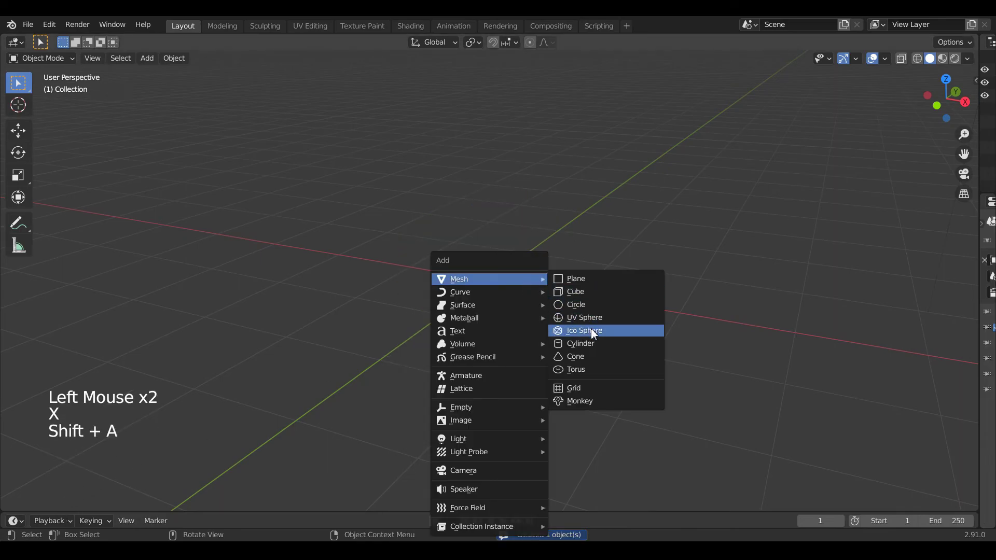
pyautogui.click(580, 329)
pyautogui.press('Return')
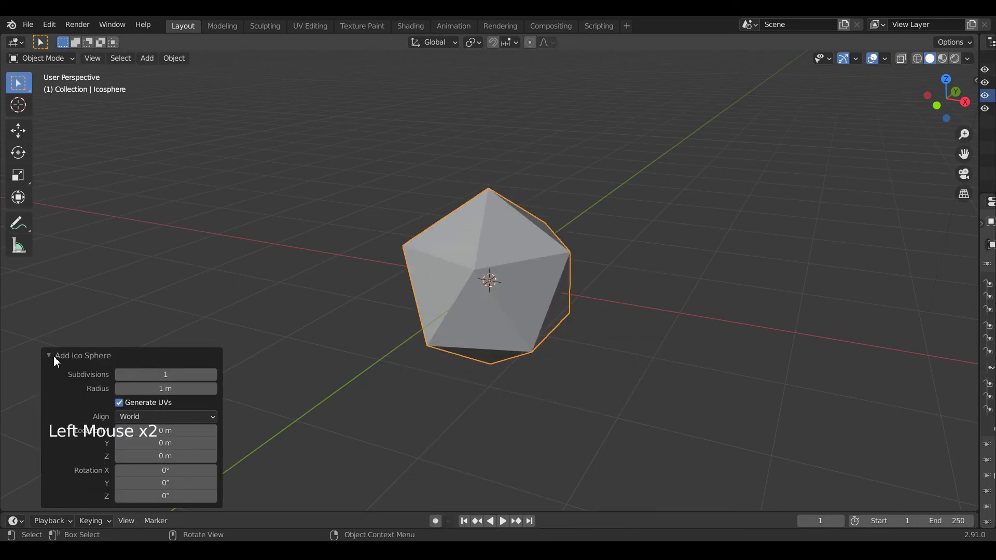
pyautogui.click(49, 355)
pyautogui.press('s')
pyautogui.press('z')
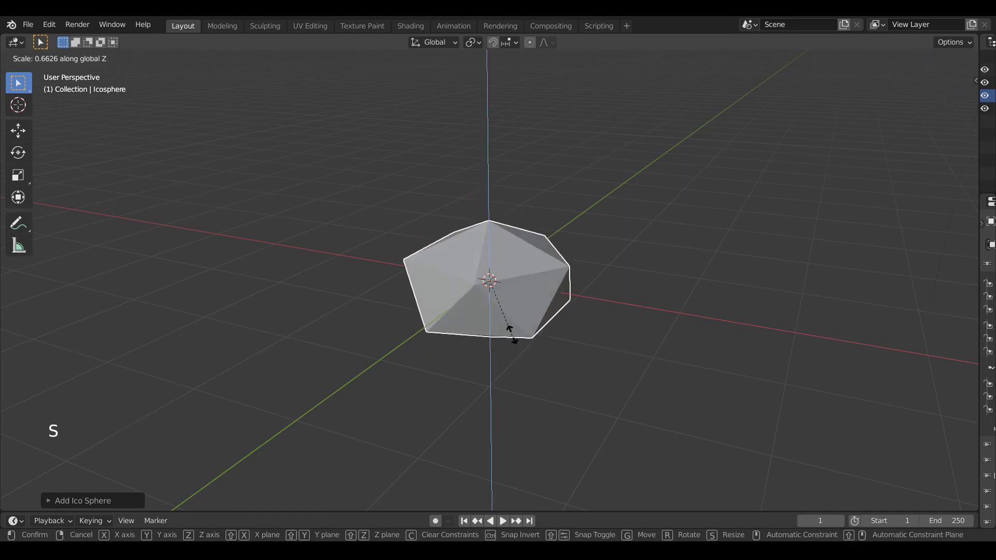
pyautogui.click(542, 329)
# Move several upper and side vertices of the flattened ico sphere in Edit Mode to give it an irregular stone shape.
pyautogui.moveTo(947, 96); pyautogui.dragTo(941, 104)
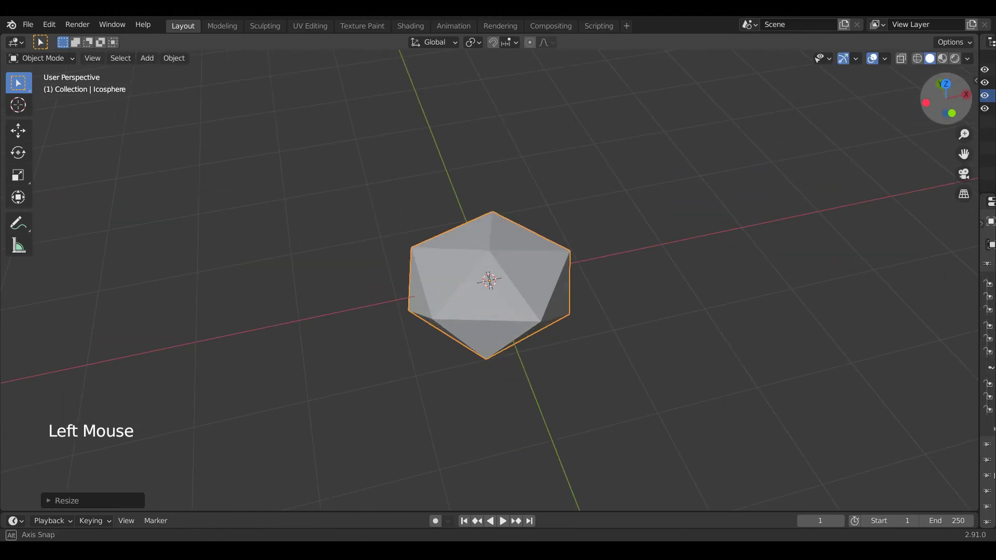
pyautogui.scroll(4, 694, 280)
pyautogui.press('Tab')
pyautogui.click(695, 285)
pyautogui.press('g')
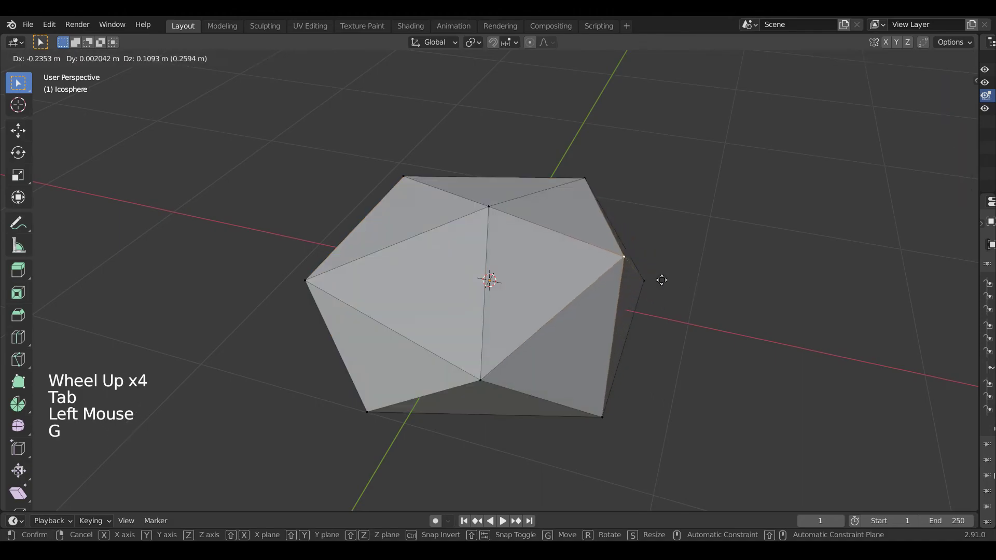
pyautogui.click(651, 276)
pyautogui.press('g')
pyautogui.click(432, 322)
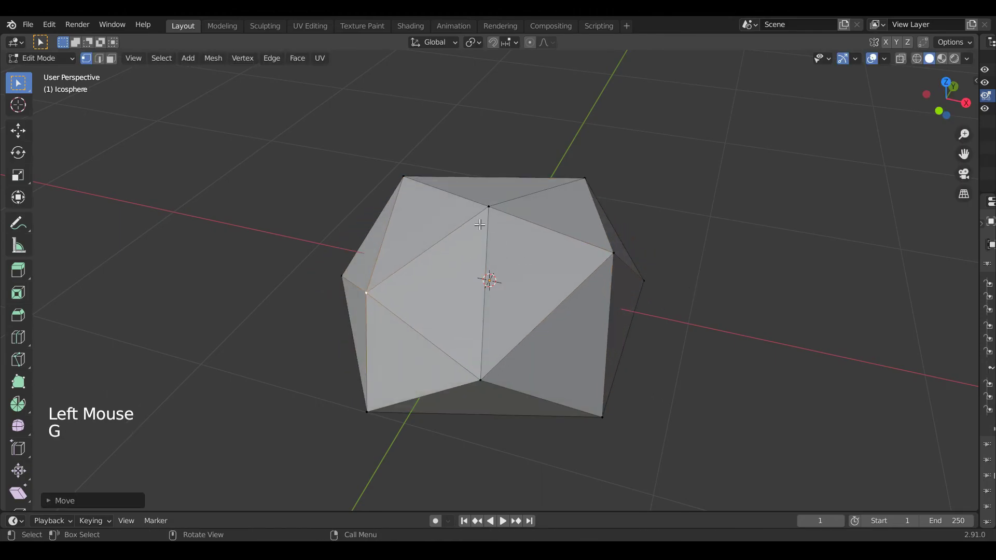
pyautogui.press('g')
pyautogui.click(531, 235)
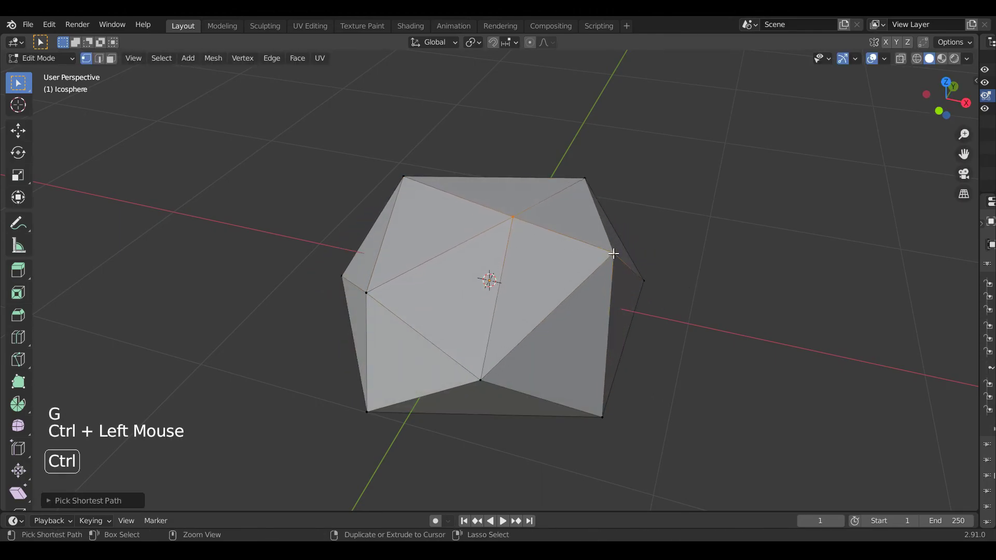
pyautogui.press('g')
pyautogui.click(612, 216)
# Reposition further vertices on the other sides of the stone mesh, and leave Edit Mode.
pyautogui.moveTo(940, 101); pyautogui.dragTo(877, 50)
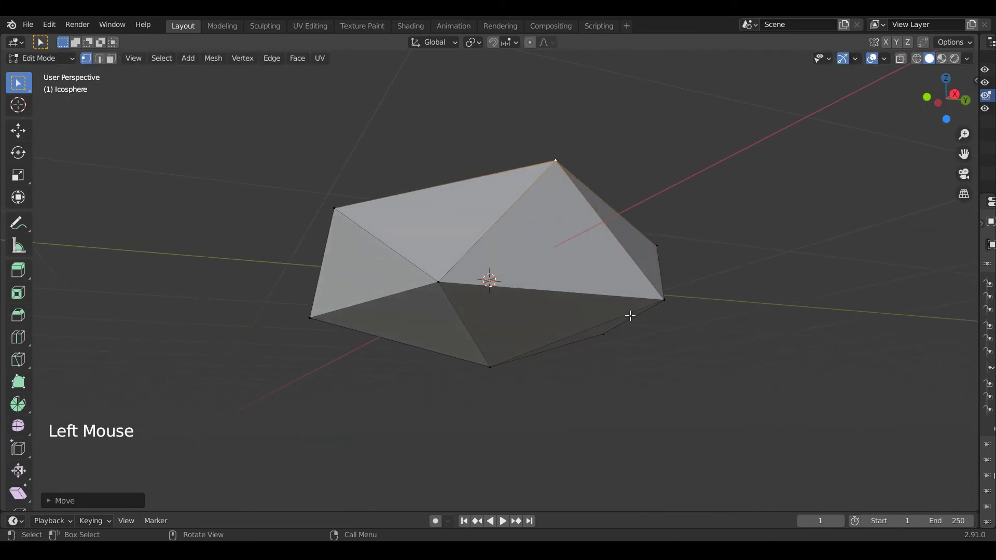
pyautogui.press('g')
pyautogui.click(654, 299)
pyautogui.moveTo(939, 116); pyautogui.dragTo(717, 270)
pyautogui.press('g')
pyautogui.press('Tab')
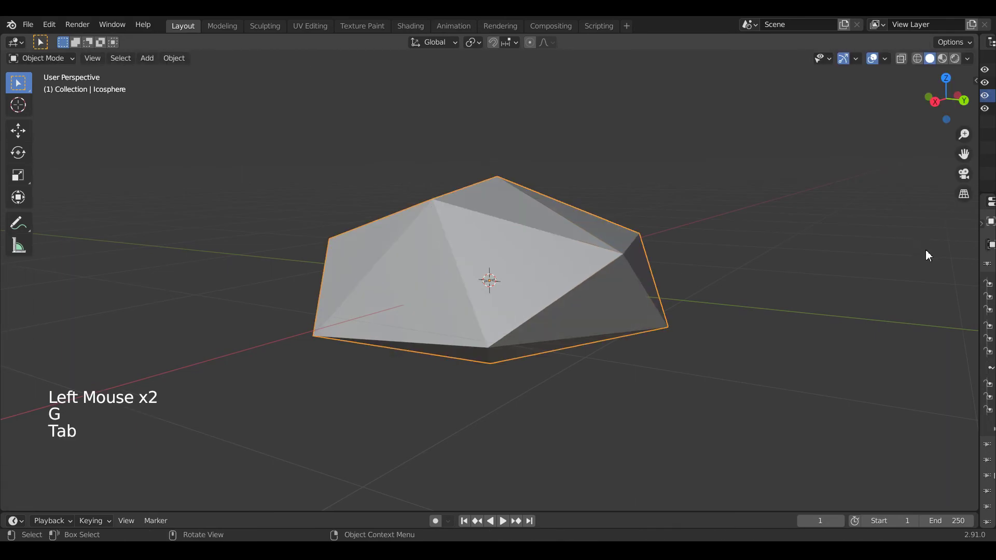
# Add a Subdivision Surface modifier to the deformed ico sphere and shade it smooth.
pyautogui.moveTo(979, 267); pyautogui.dragTo(931, 270)
pyautogui.click(940, 361)
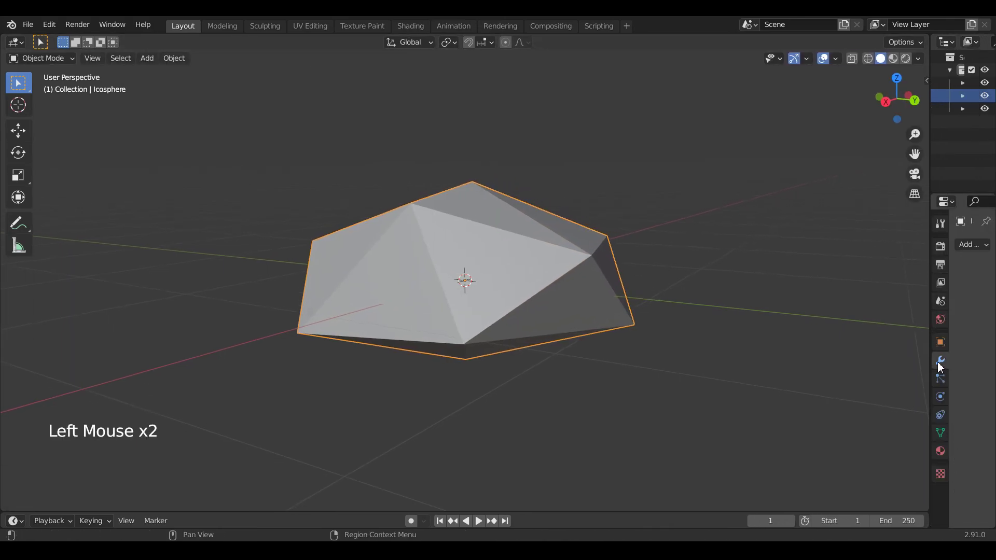
pyautogui.click(971, 244)
pyautogui.click(726, 473)
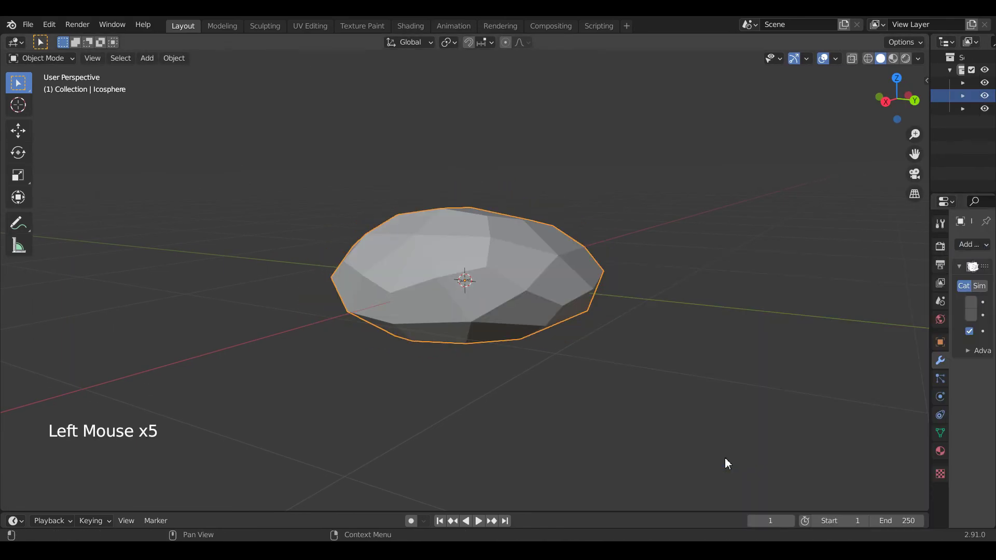
pyautogui.click(975, 304)
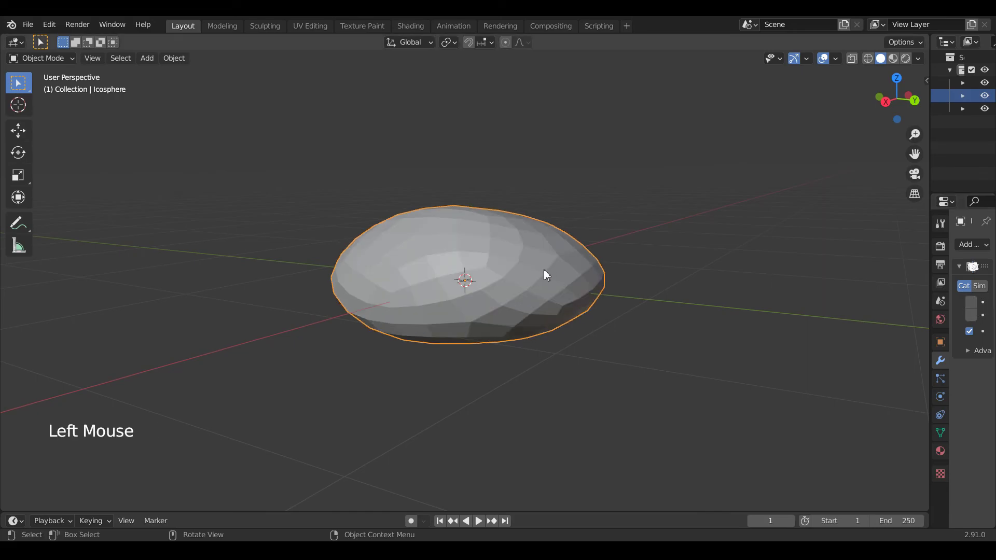
pyautogui.click(966, 304)
pyautogui.rightClick(503, 290)
pyautogui.click(502, 292)
# Move two selected vertices of the smoothed stone in Edit Mode to refine its outline, and return to Object Mode.
pyautogui.moveTo(892, 117)
pyautogui.mouseDown()
pyautogui.moveTo(959, 184)
pyautogui.moveTo(901, 128)
pyautogui.mouseUp()
pyautogui.click(744, 229)
pyautogui.scroll(2, 685, 272)
pyautogui.click(628, 308)
pyautogui.press('Tab')
pyautogui.click(482, 145)
pyautogui.keyDown('shift'); pyautogui.click(644, 194); pyautogui.keyUp('shift')
pyautogui.press('g')
pyautogui.press('Tab')
# Scale the stone down uniformly to roughly half its size.
pyautogui.moveTo(894, 101); pyautogui.dragTo(866, 116)
pyautogui.press('s')
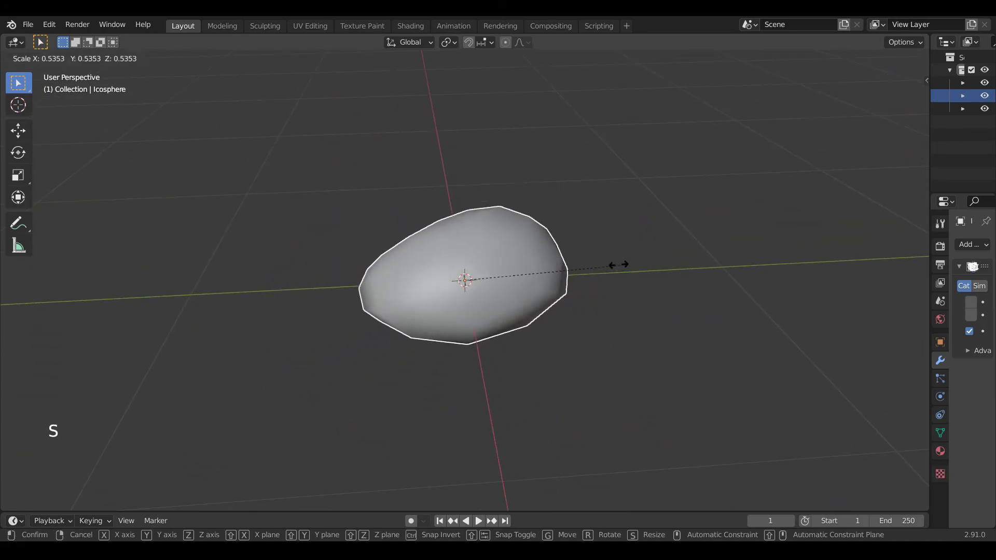
pyautogui.scroll(2, 635, 280)
pyautogui.click(632, 300)
pyautogui.scroll(1, 632, 300)
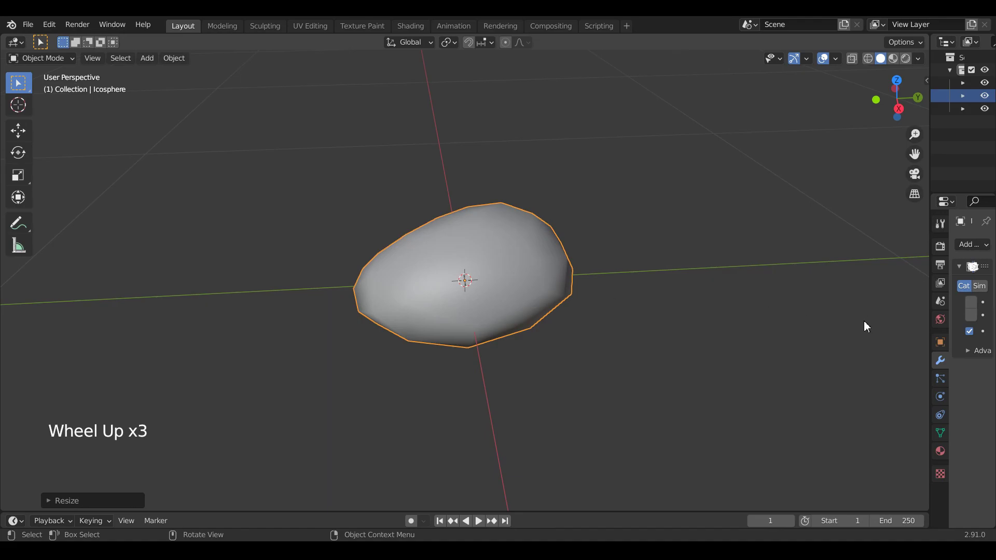
# Create a new material for the stone and rename it Stone.
pyautogui.click(938, 441)
pyautogui.click(980, 303)
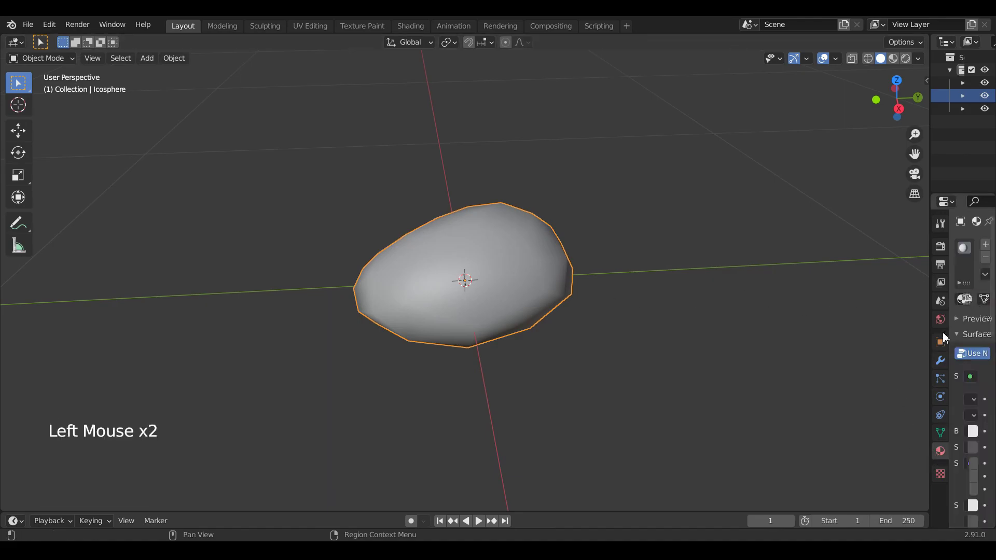
pyautogui.moveTo(931, 331); pyautogui.dragTo(912, 327)
pyautogui.doubleClick(962, 249)
pyautogui.click(962, 249)
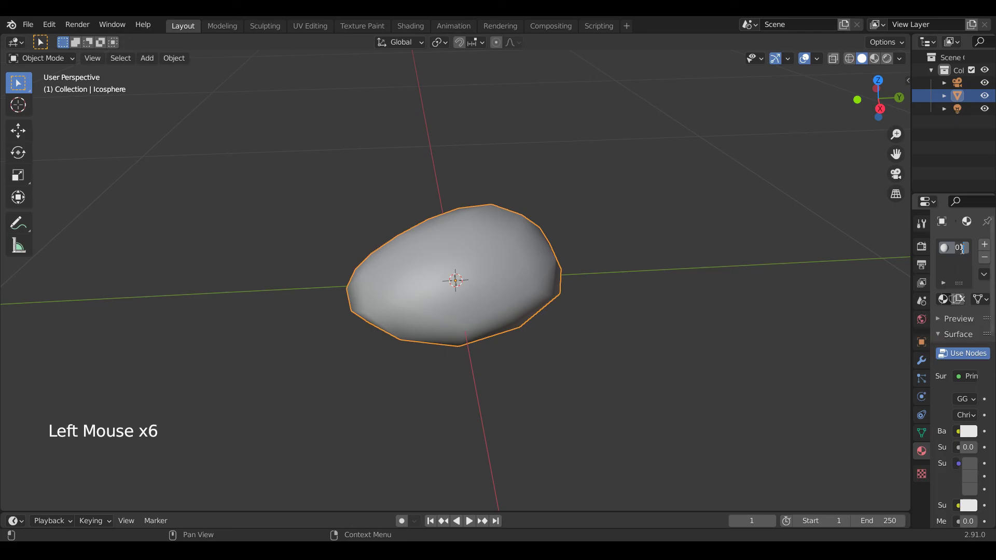
pyautogui.click(843, 335)
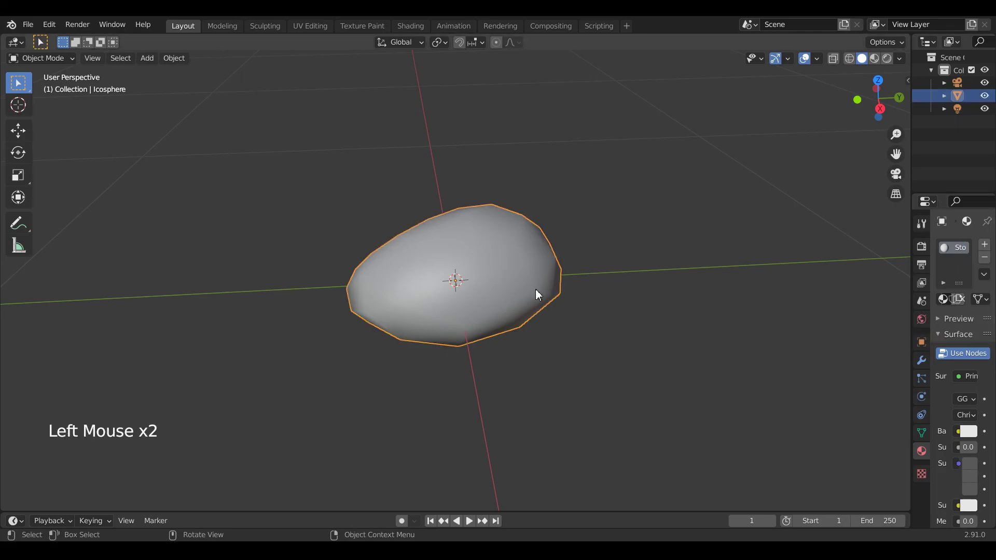
# Set the stone material's base colour to a dark grey with a value of about 0.2 and preview it in Rendered shading.
pyautogui.click(965, 434)
pyautogui.moveTo(968, 282); pyautogui.dragTo(968, 324)
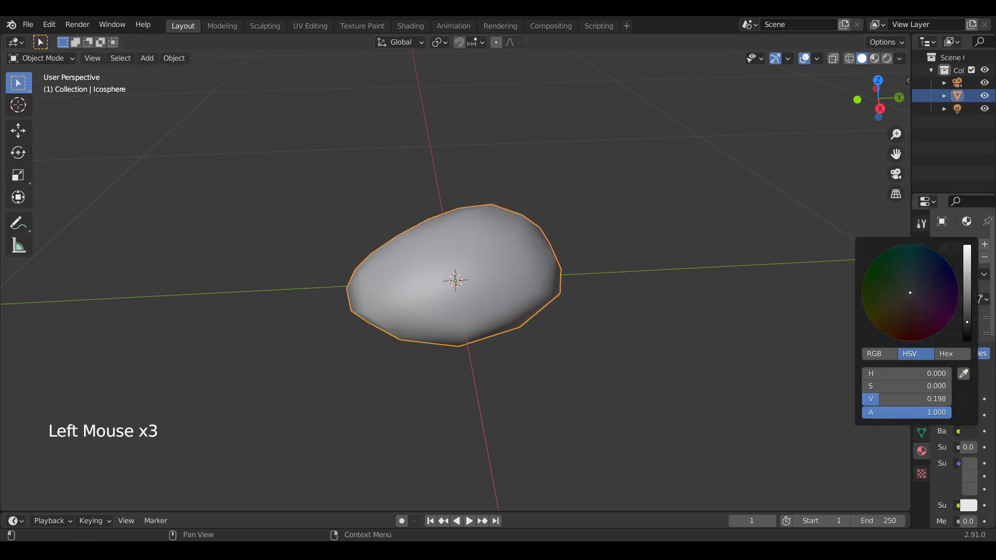
pyautogui.click(428, 318)
pyautogui.click(874, 58)
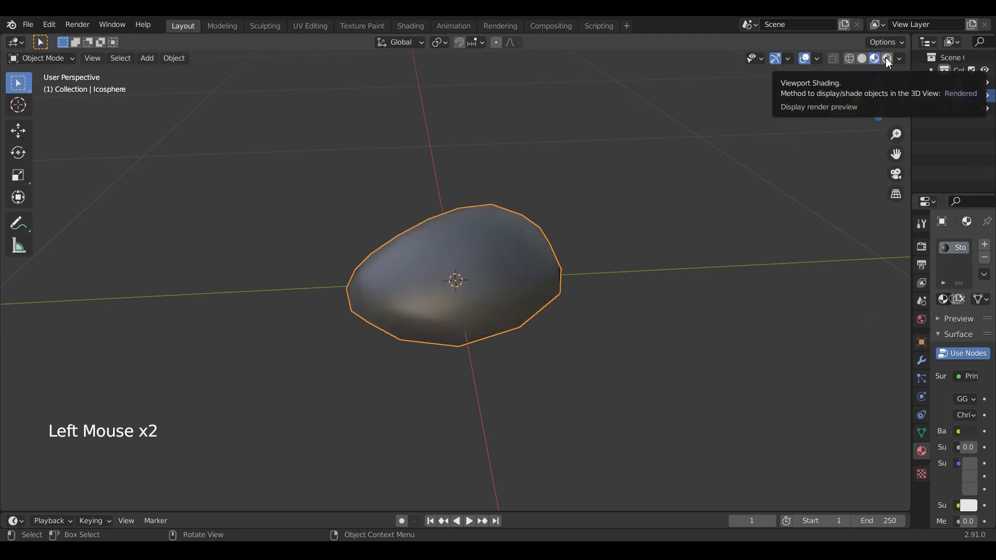
pyautogui.click(887, 58)
pyautogui.scroll(2, 741, 197)
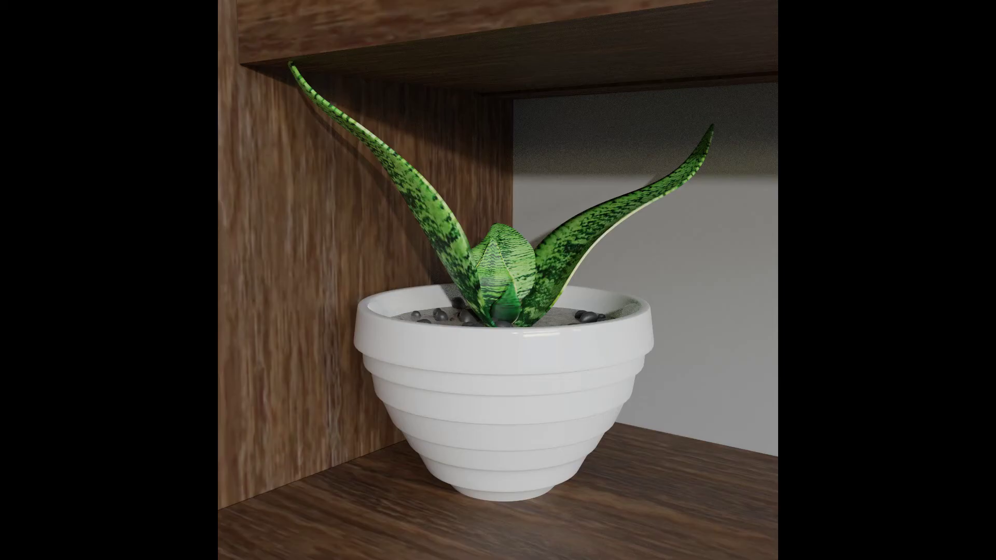